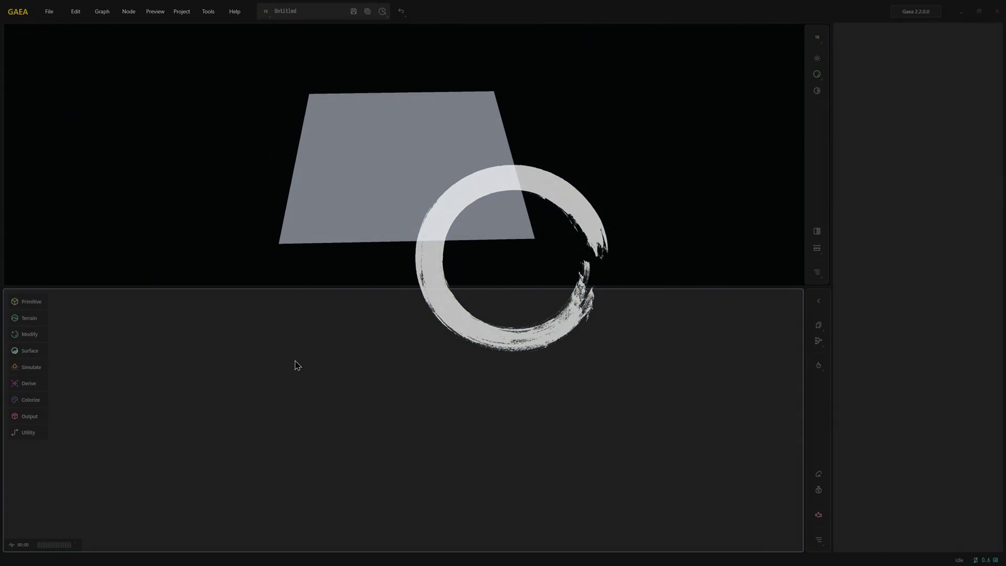
# Add a Mountain node to the graph and view the generated terrain.
pyautogui.press('Tab')
pyautogui.write('moun')
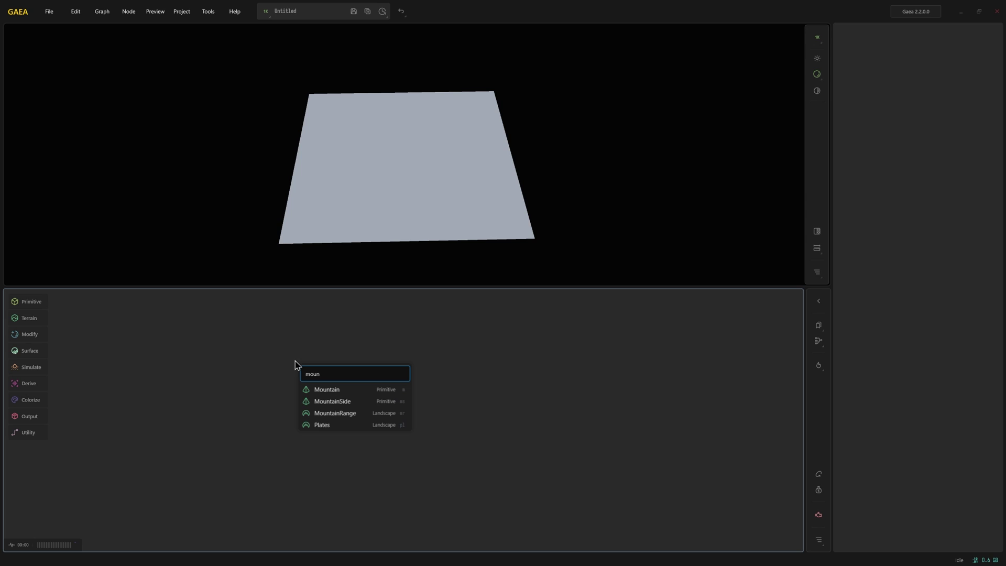
pyautogui.press('Return')
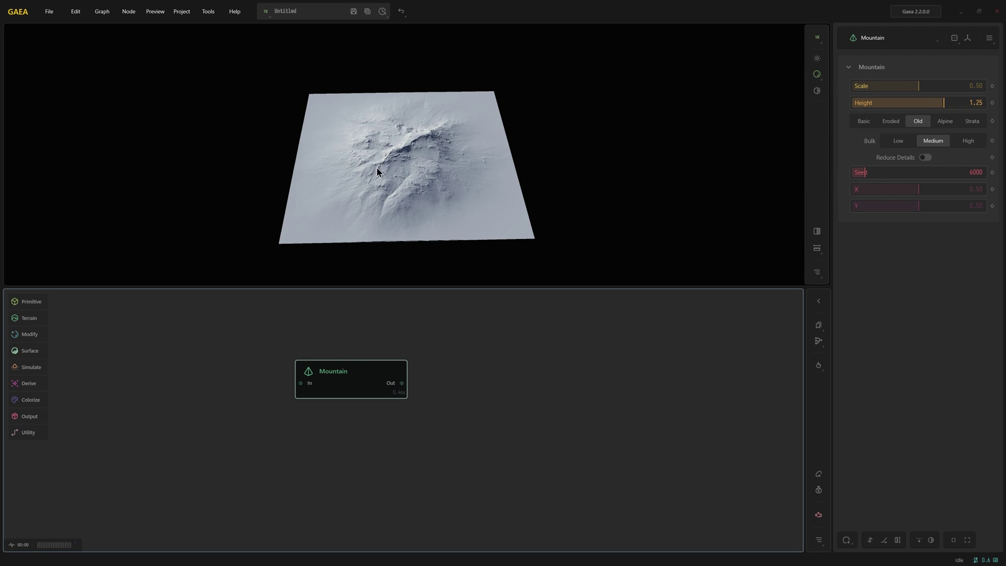
pyautogui.scroll(3, 377, 167)
pyautogui.moveTo(393, 166)
pyautogui.mouseDown()
pyautogui.moveTo(375, 240)
pyautogui.moveTo(372, 230)
pyautogui.mouseUp()
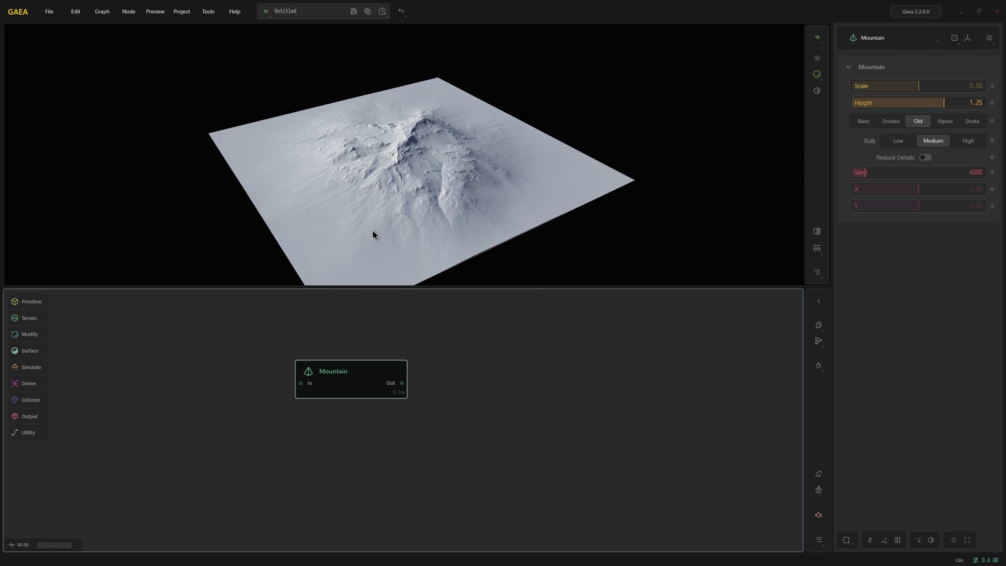
# Switch the Mountain to Strata style at Low detail, raising its height and scale to 0.85.
pyautogui.click(973, 121)
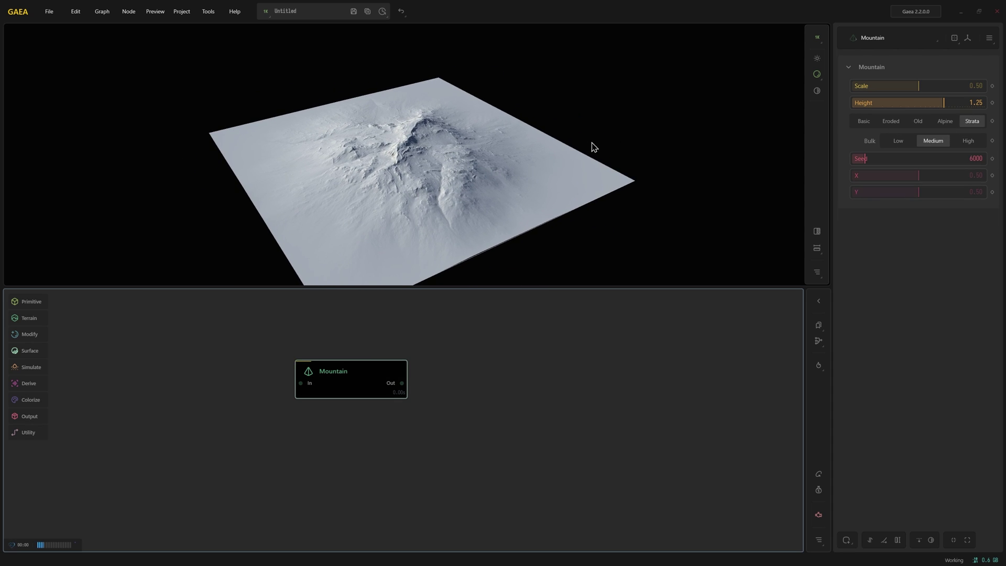
pyautogui.moveTo(372, 163)
pyautogui.mouseDown()
pyautogui.moveTo(415, 158)
pyautogui.moveTo(456, 186)
pyautogui.moveTo(483, 175)
pyautogui.mouseUp()
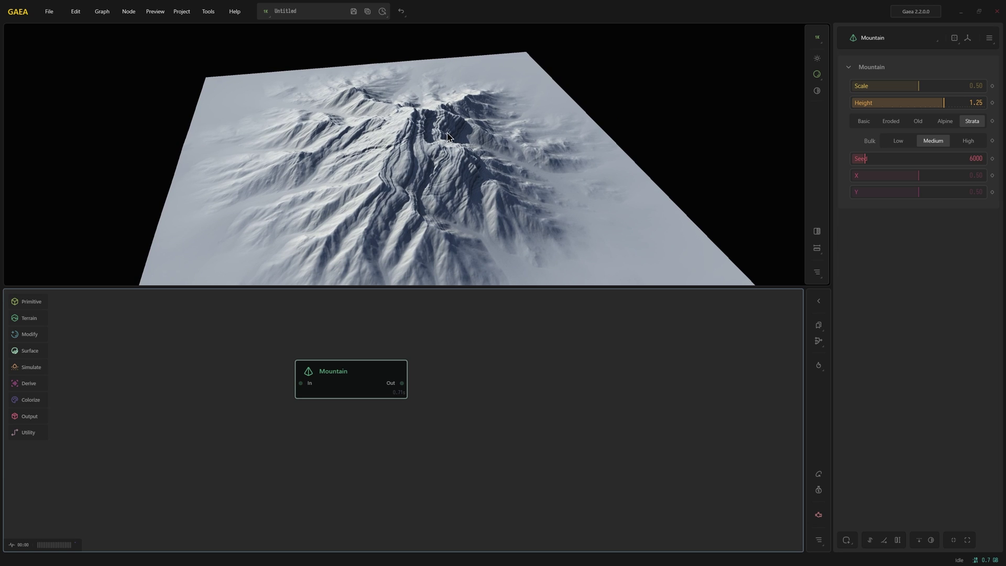
pyautogui.moveTo(448, 136); pyautogui.dragTo(414, 140)
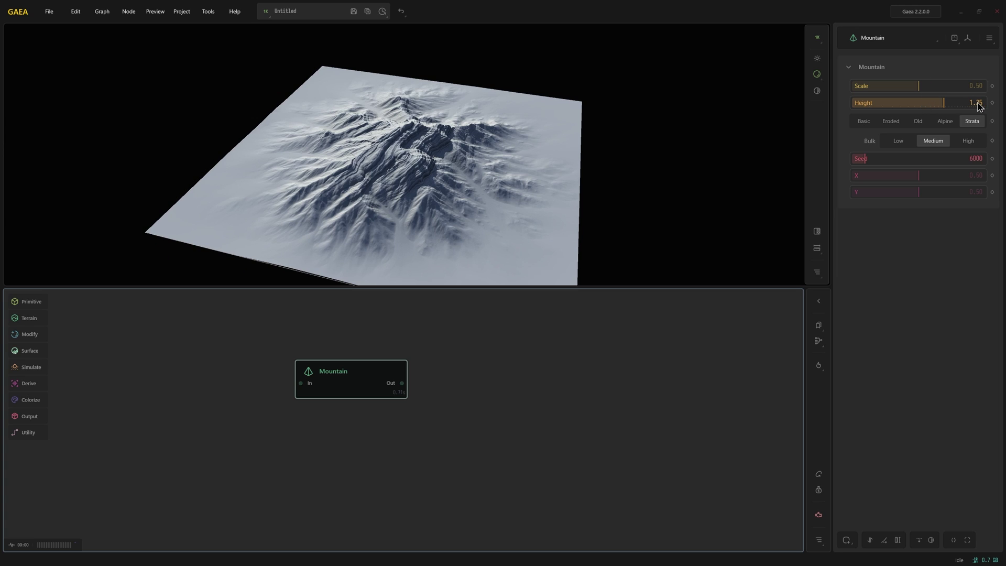
pyautogui.moveTo(944, 104); pyautogui.dragTo(978, 103)
pyautogui.moveTo(919, 86); pyautogui.dragTo(965, 85)
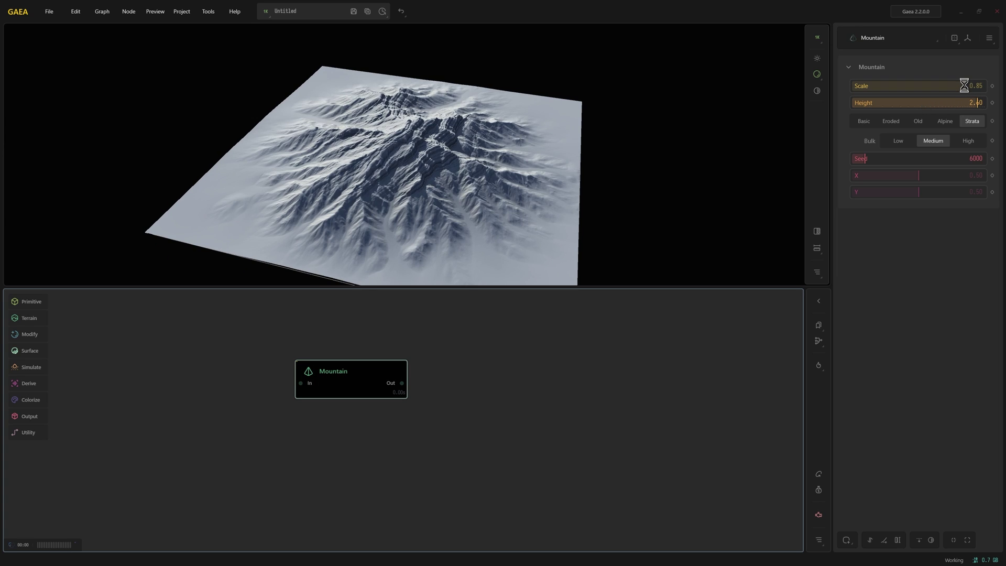
pyautogui.moveTo(376, 170); pyautogui.dragTo(339, 148)
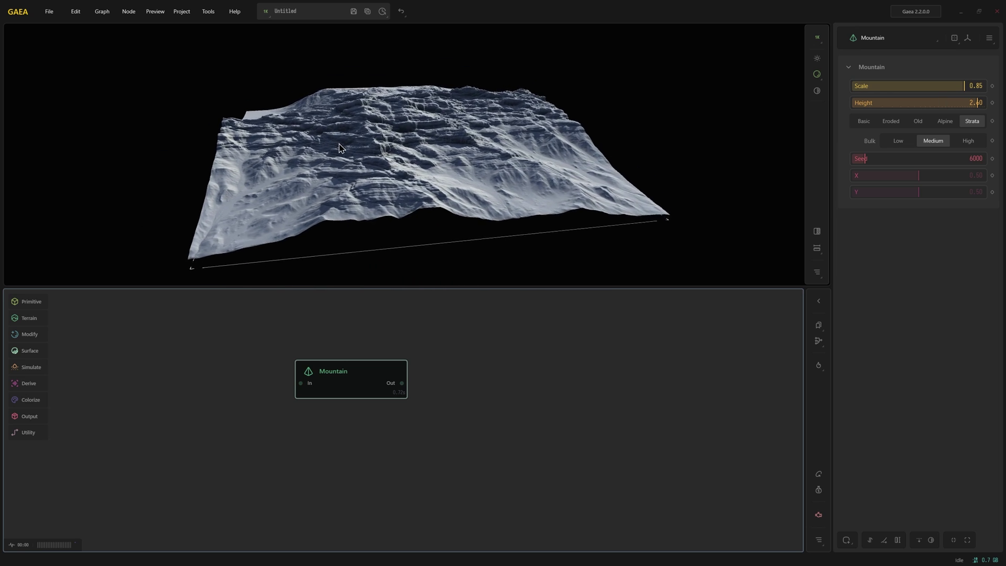
pyautogui.click(900, 140)
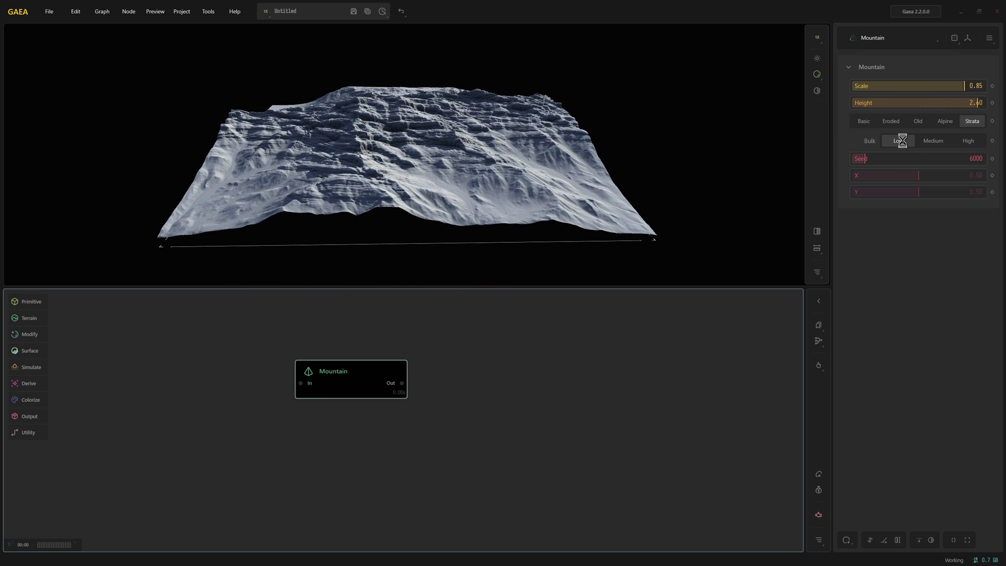
pyautogui.moveTo(346, 169)
pyautogui.mouseDown()
pyautogui.moveTo(291, 181)
pyautogui.moveTo(373, 164)
pyautogui.moveTo(354, 143)
pyautogui.moveTo(399, 110)
pyautogui.moveTo(496, 175)
pyautogui.mouseUp()
pyautogui.scroll(-4, 431, 69)
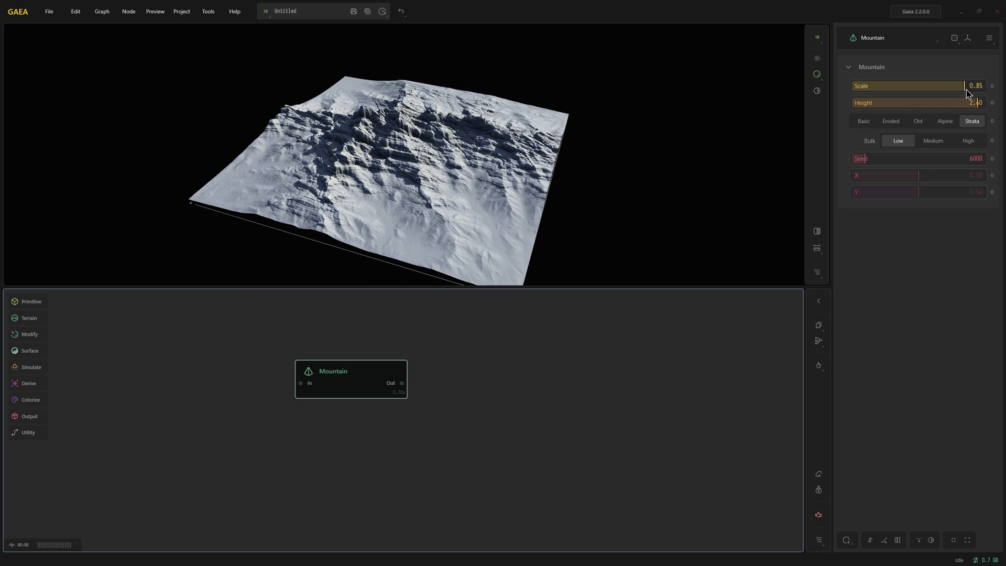
# Enlarge the mountain's scale further and settle its height at 2.33.
pyautogui.moveTo(965, 86); pyautogui.dragTo(975, 85)
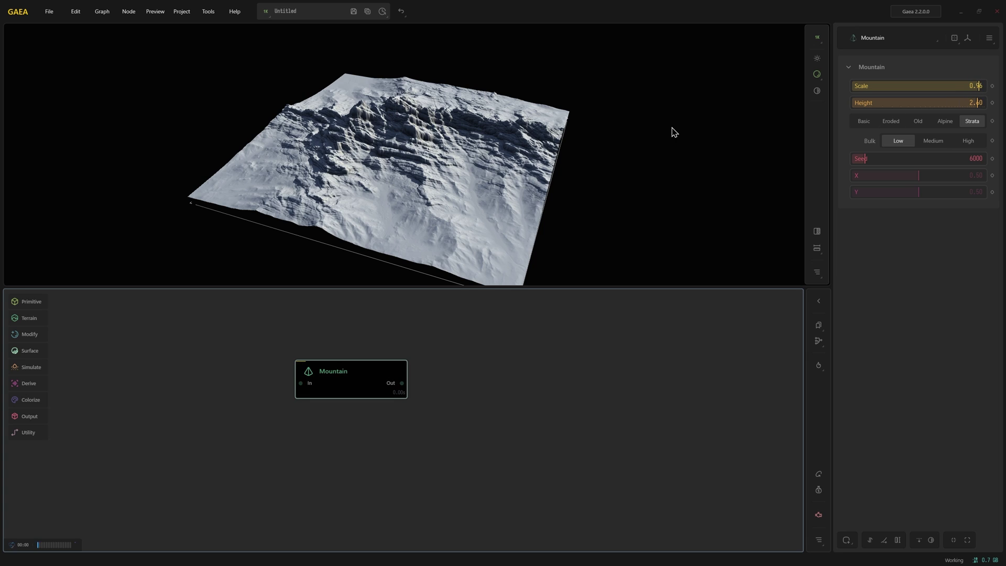
pyautogui.moveTo(497, 170)
pyautogui.mouseDown()
pyautogui.moveTo(465, 164)
pyautogui.moveTo(555, 166)
pyautogui.mouseUp()
pyautogui.scroll(4, 465, 162)
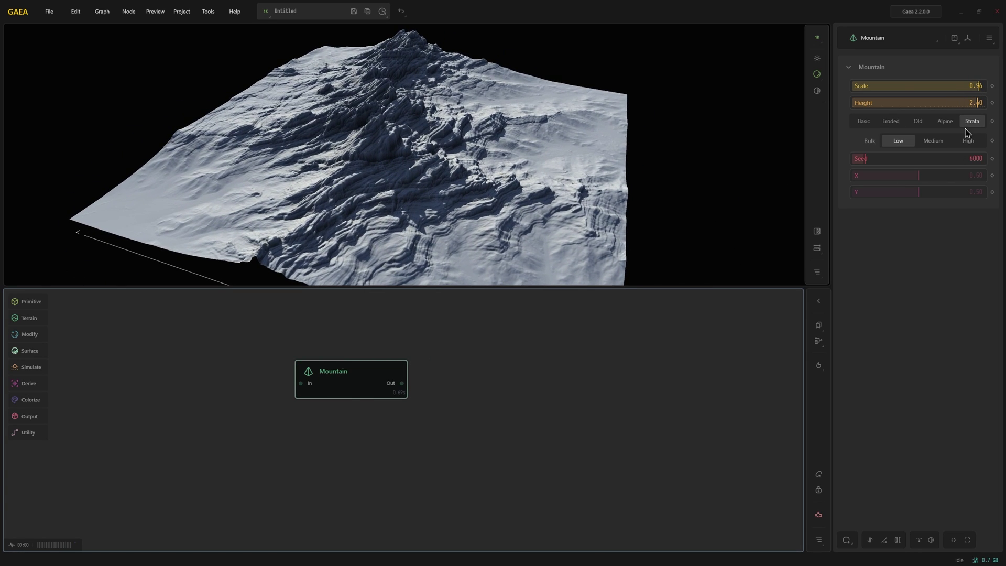
pyautogui.moveTo(977, 102); pyautogui.dragTo(972, 102)
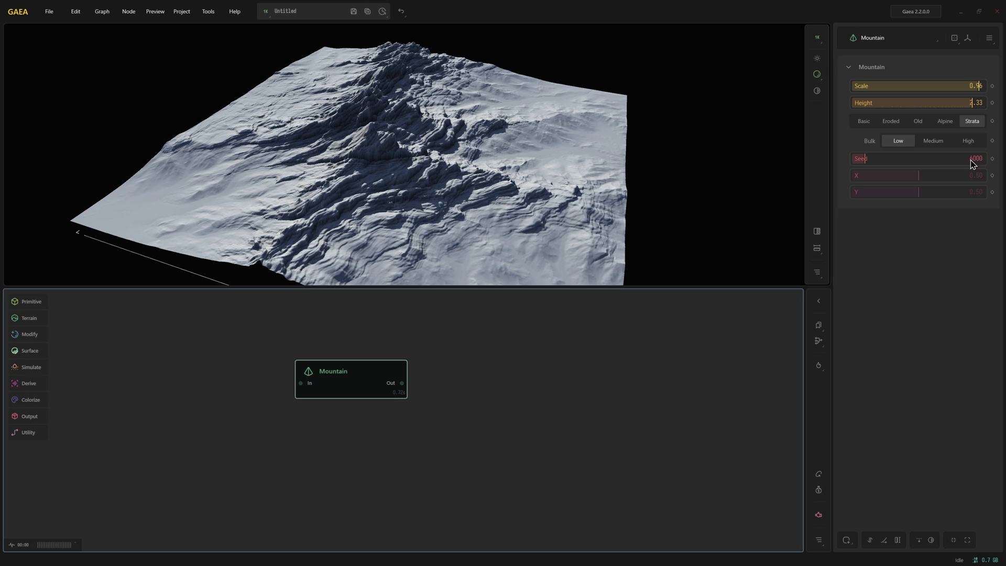
# Step the Mountain seed through 19710 and 29528 to 39935, then move the node left.
pyautogui.moveTo(893, 161); pyautogui.dragTo(896, 157)
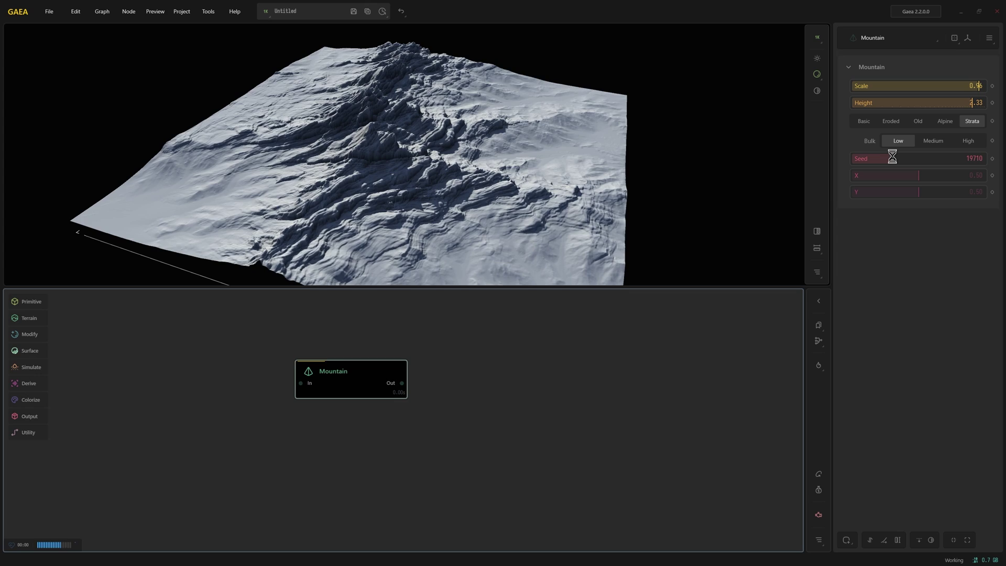
pyautogui.click(914, 159)
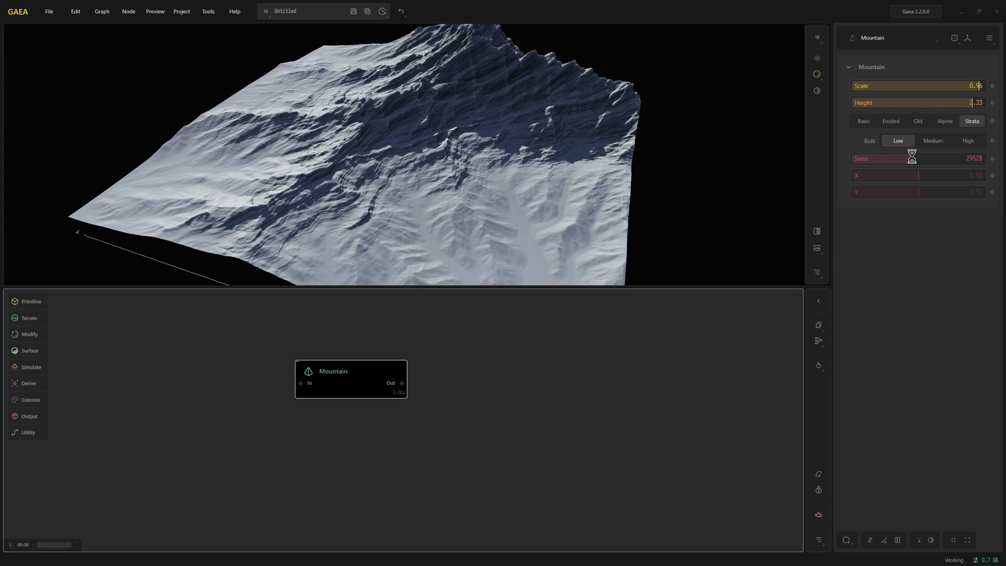
pyautogui.moveTo(393, 197)
pyautogui.mouseDown(button='middle')
pyautogui.moveTo(500, 203)
pyautogui.moveTo(434, 222)
pyautogui.moveTo(319, 220)
pyautogui.moveTo(314, 236)
pyautogui.mouseUp(button='middle')
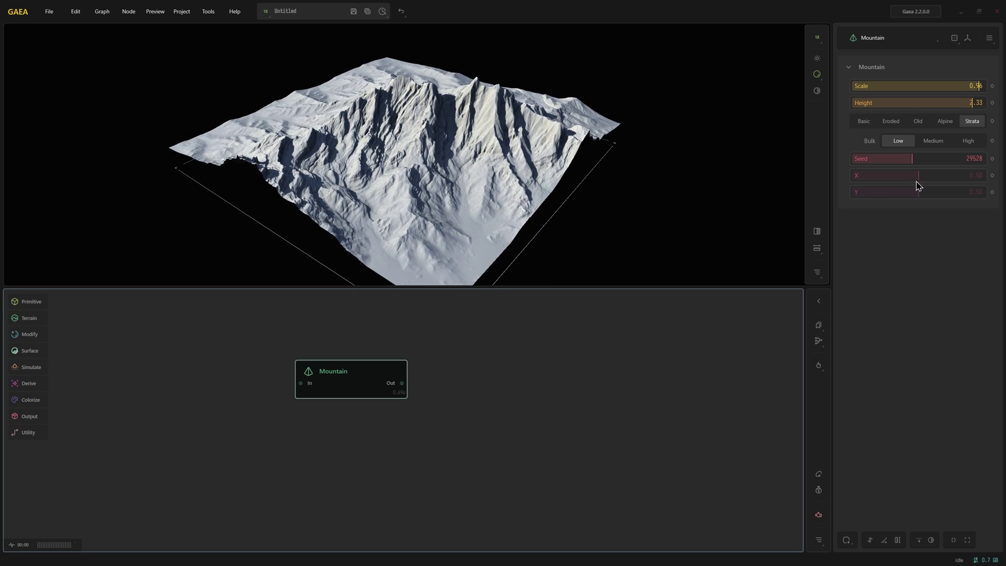
pyautogui.click(933, 159)
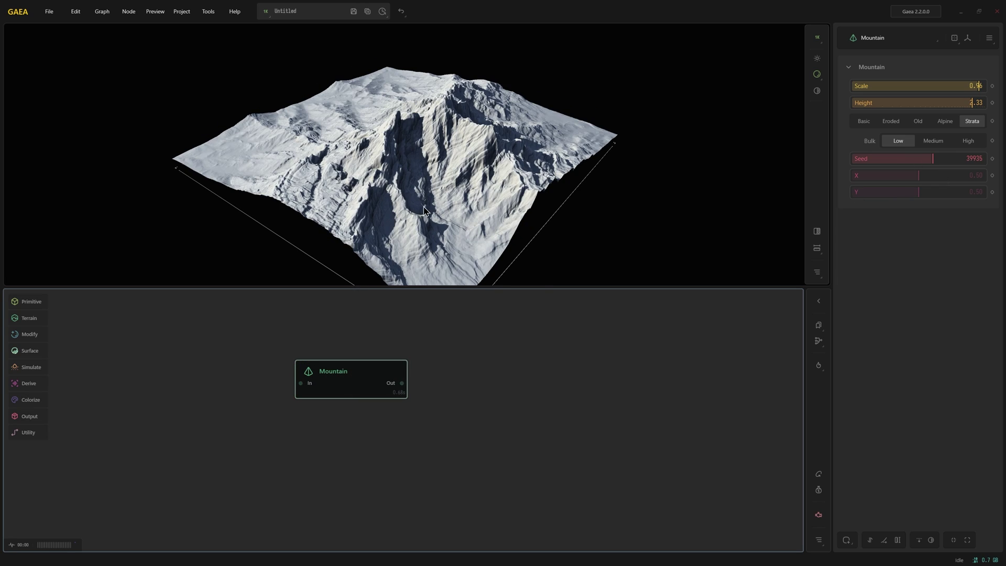
pyautogui.moveTo(500, 199)
pyautogui.mouseDown(button='middle')
pyautogui.moveTo(461, 206)
pyautogui.moveTo(511, 191)
pyautogui.moveTo(518, 205)
pyautogui.moveTo(472, 221)
pyautogui.moveTo(484, 220)
pyautogui.mouseUp(button='middle')
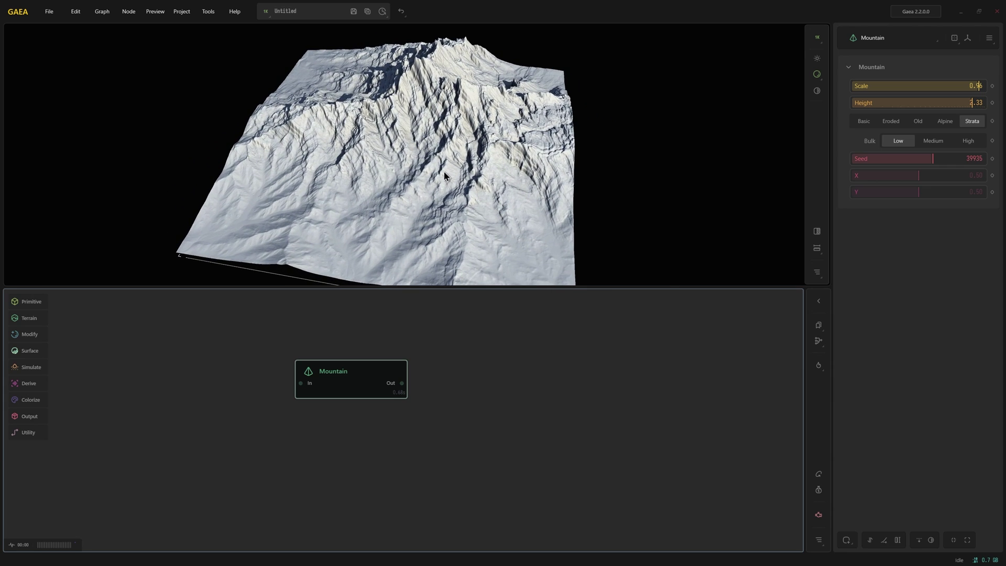
pyautogui.scroll(4, 444, 171)
pyautogui.scroll(-3, 442, 183)
pyautogui.moveTo(443, 184); pyautogui.dragTo(409, 288, button='middle')
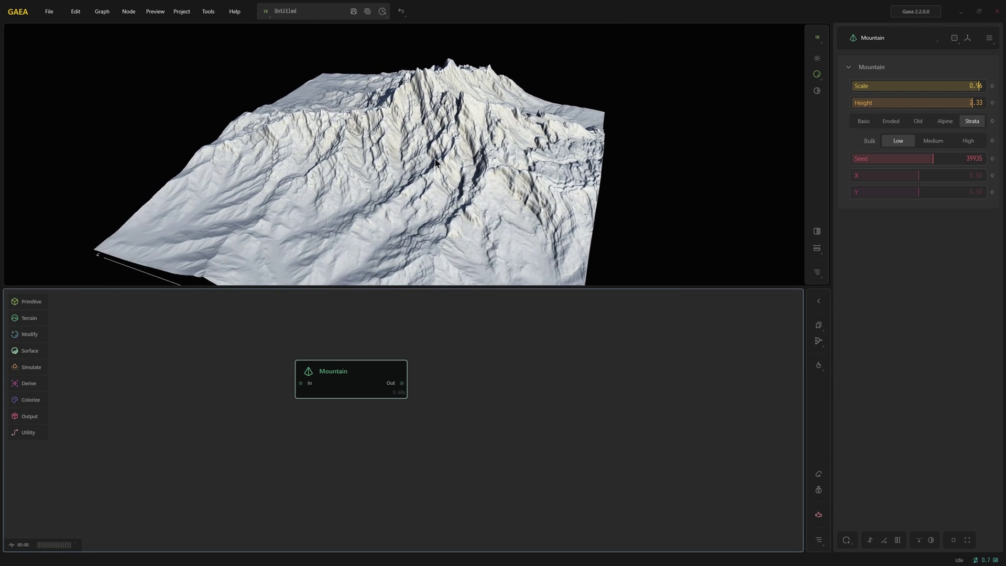
pyautogui.moveTo(358, 385); pyautogui.dragTo(325, 387)
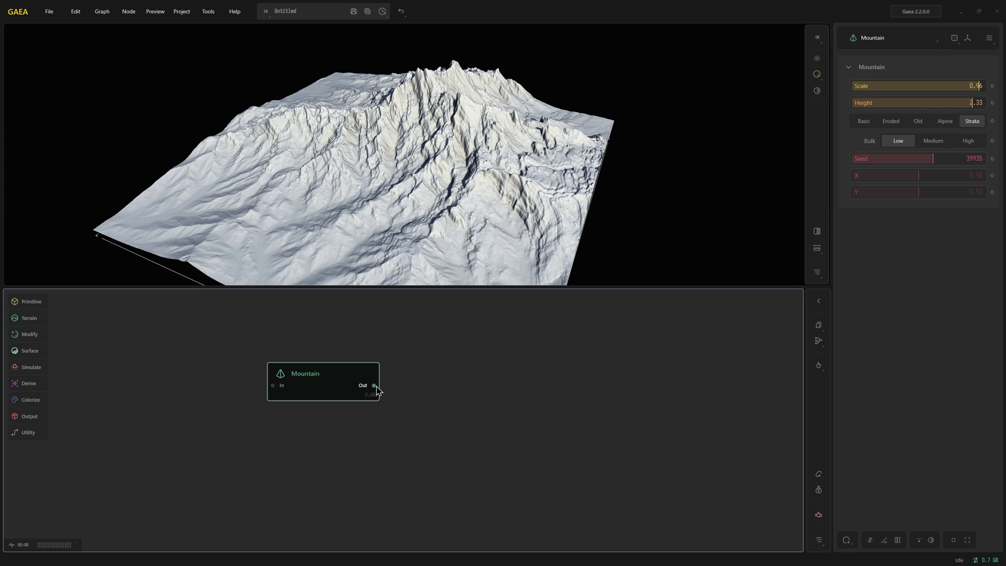
# Wire a Thermal2 node after the Mountain with erosion Duration raised to 0.33.
pyautogui.moveTo(375, 386); pyautogui.dragTo(426, 380)
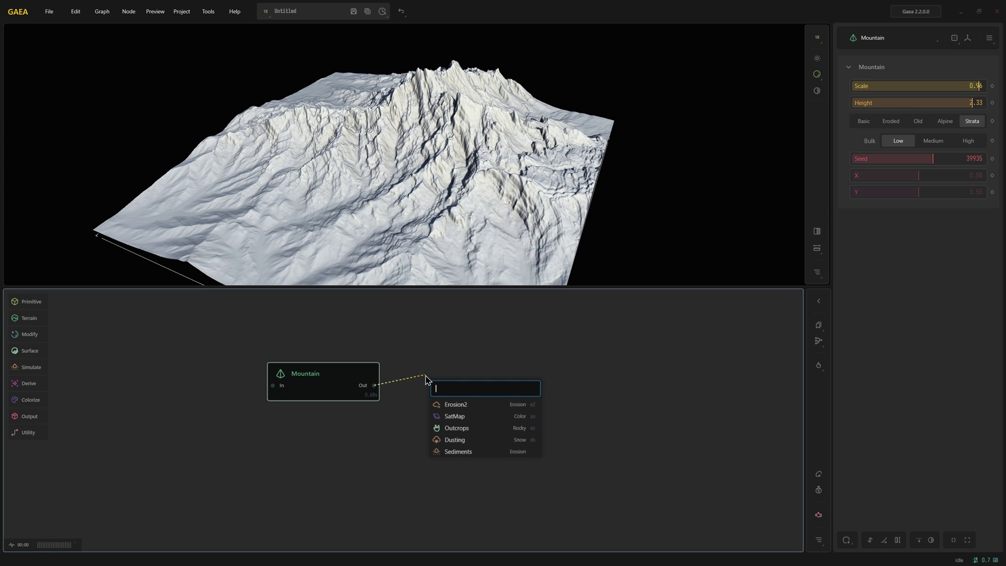
pyautogui.write('the')
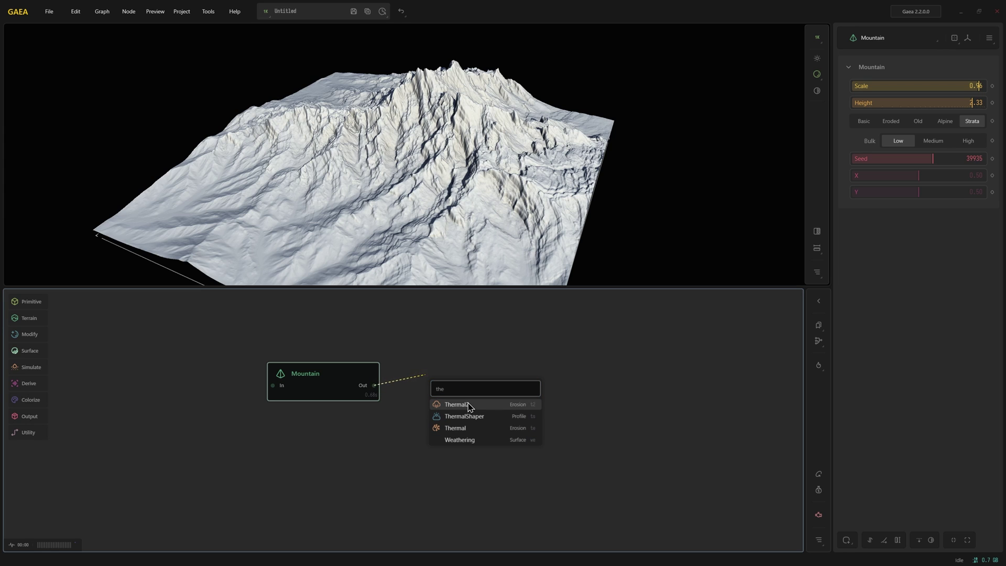
pyautogui.click(470, 406)
pyautogui.moveTo(441, 204)
pyautogui.mouseDown(button='middle')
pyautogui.moveTo(473, 184)
pyautogui.moveTo(430, 146)
pyautogui.mouseUp(button='middle')
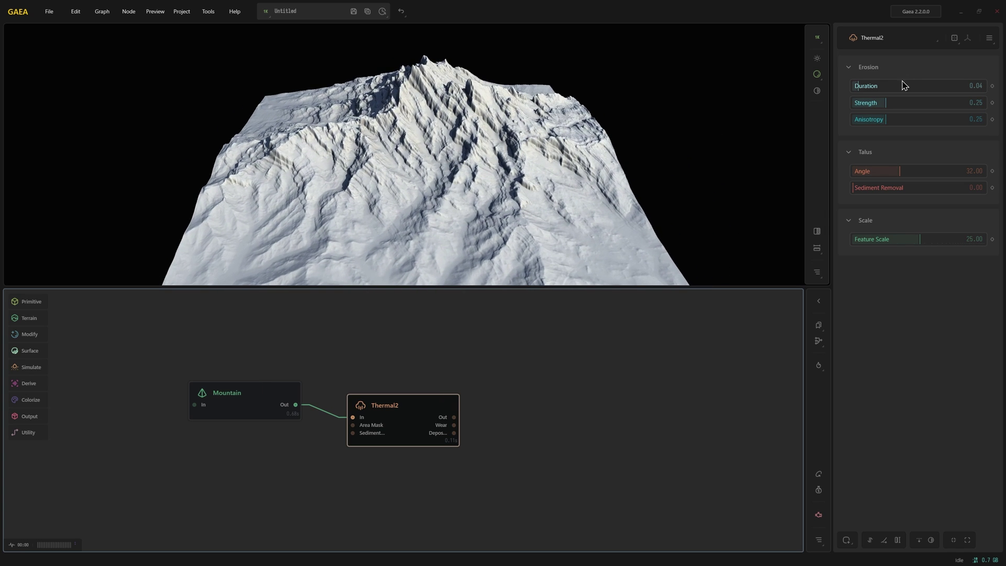
pyautogui.moveTo(889, 86); pyautogui.dragTo(897, 86)
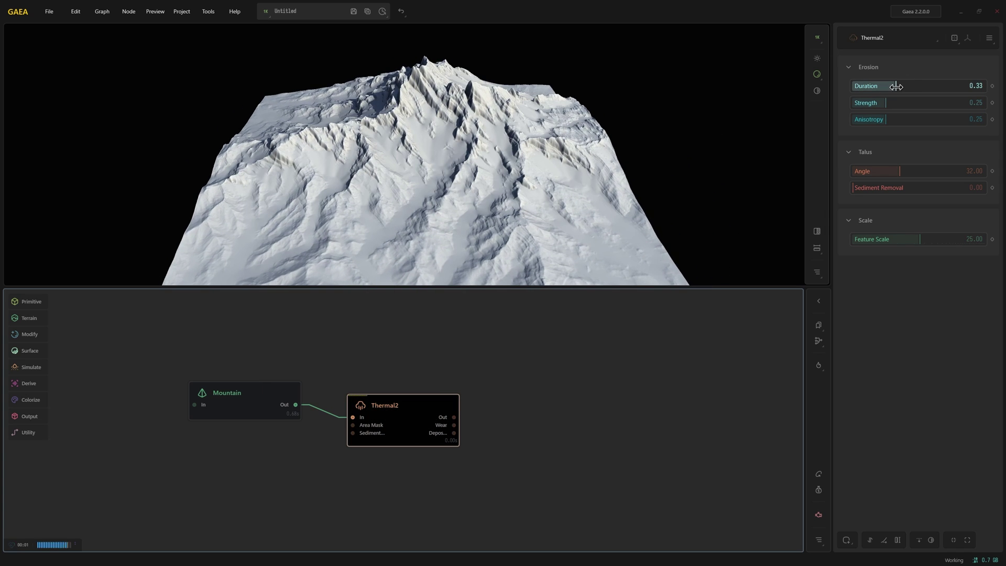
pyautogui.moveTo(472, 177); pyautogui.dragTo(441, 122, button='middle')
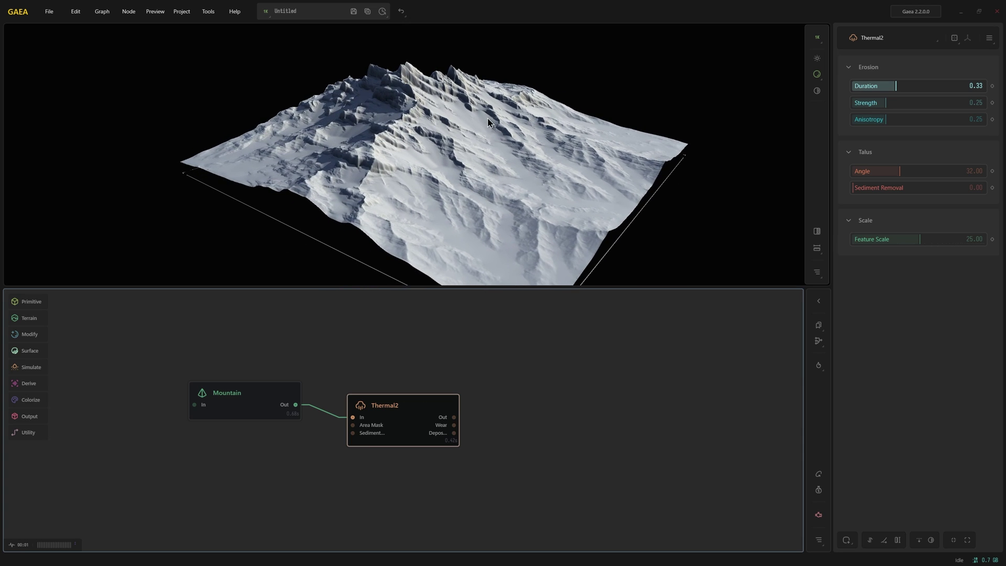
pyautogui.moveTo(485, 148); pyautogui.dragTo(458, 162, button='middle')
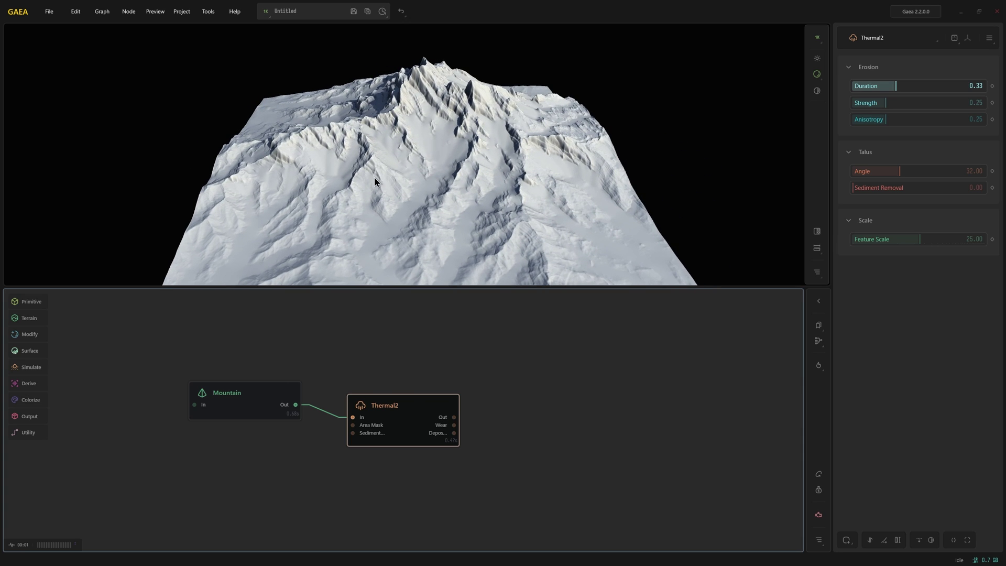
pyautogui.moveTo(417, 401)
pyautogui.mouseDown()
pyautogui.moveTo(406, 389)
pyautogui.moveTo(466, 386)
pyautogui.mouseUp()
# Add an Erosion2 after Thermal2 with Duration 29.09 and Erosion Scale 2470.6.
pyautogui.click(495, 411)
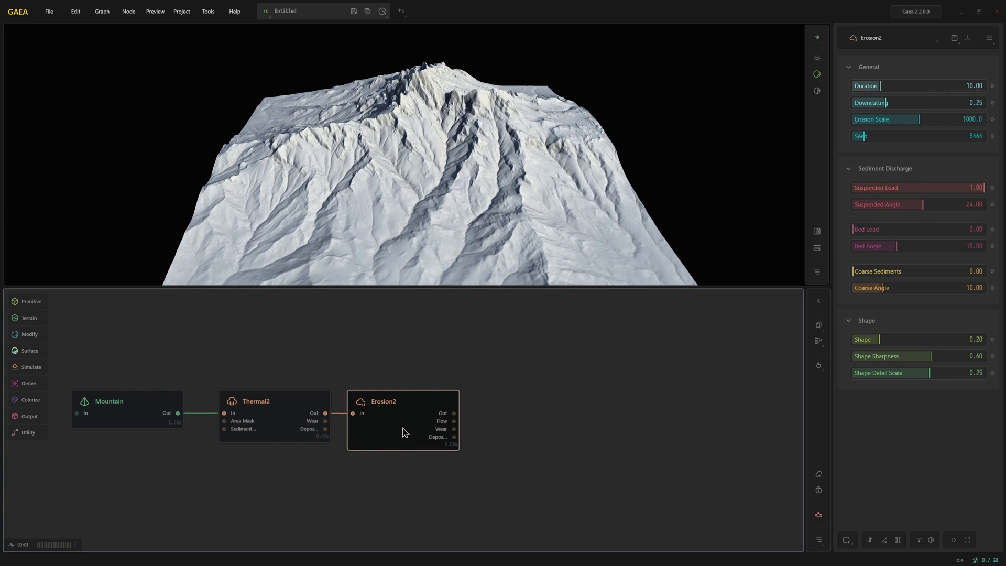
pyautogui.moveTo(866, 87); pyautogui.dragTo(911, 87)
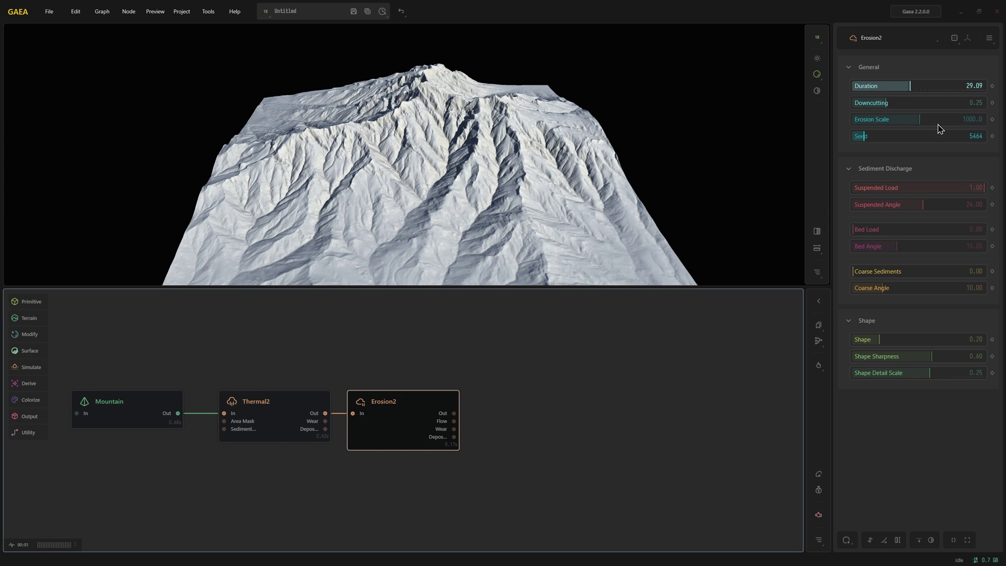
pyautogui.moveTo(920, 120); pyautogui.dragTo(940, 120)
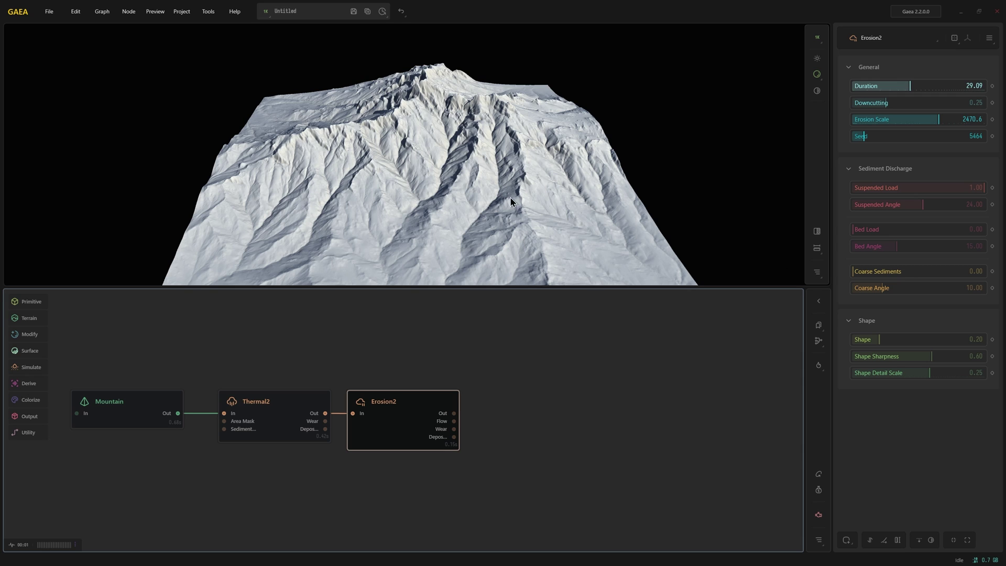
pyautogui.moveTo(467, 178); pyautogui.dragTo(433, 118)
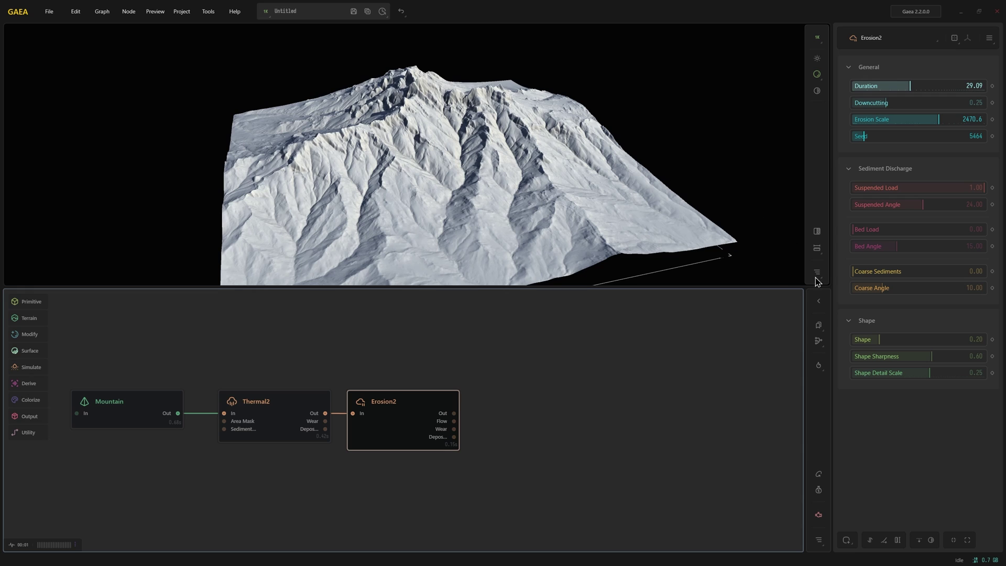
# Push Erosion2's Coarse Sediments to 1.00 and steepen Coarse Angle to 15.15.
pyautogui.click(933, 271)
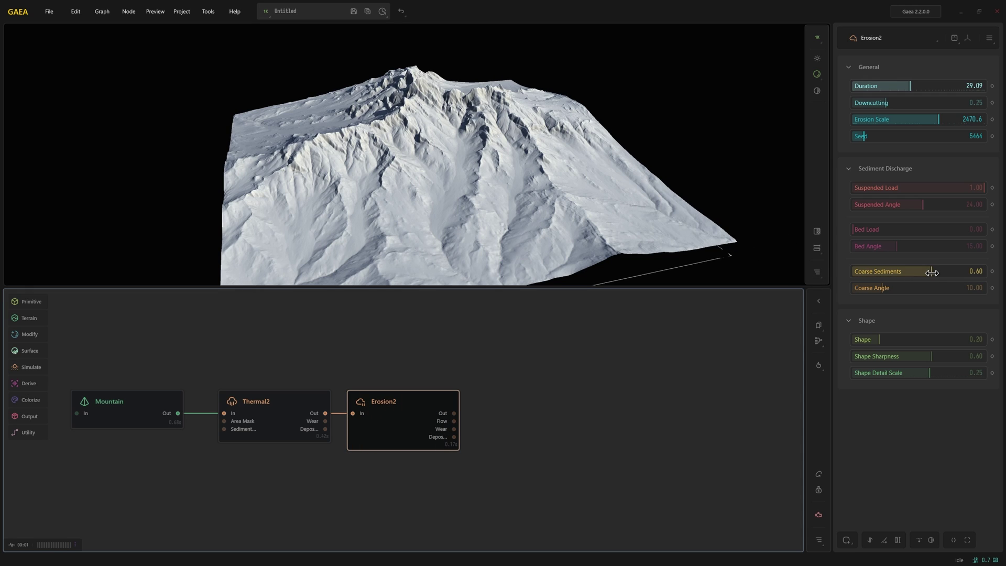
pyautogui.moveTo(932, 271); pyautogui.dragTo(987, 272)
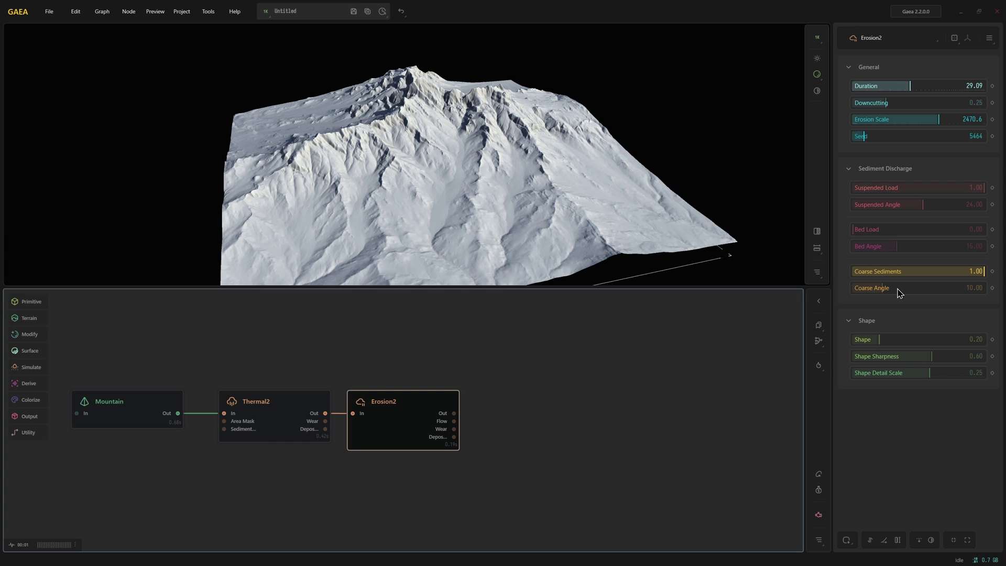
pyautogui.moveTo(892, 288); pyautogui.dragTo(897, 288)
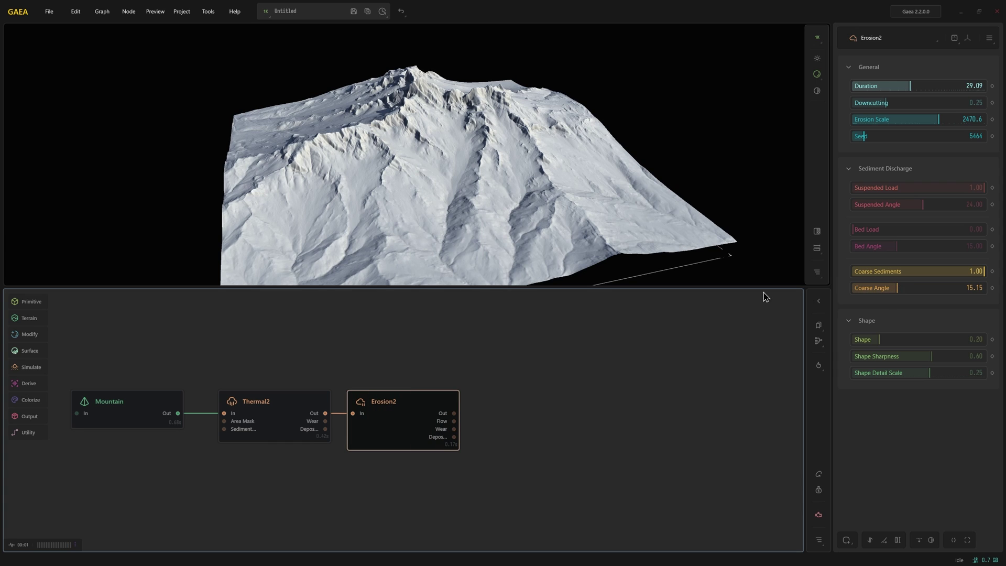
pyautogui.moveTo(382, 190)
pyautogui.mouseDown()
pyautogui.moveTo(396, 135)
pyautogui.moveTo(432, 154)
pyautogui.mouseUp()
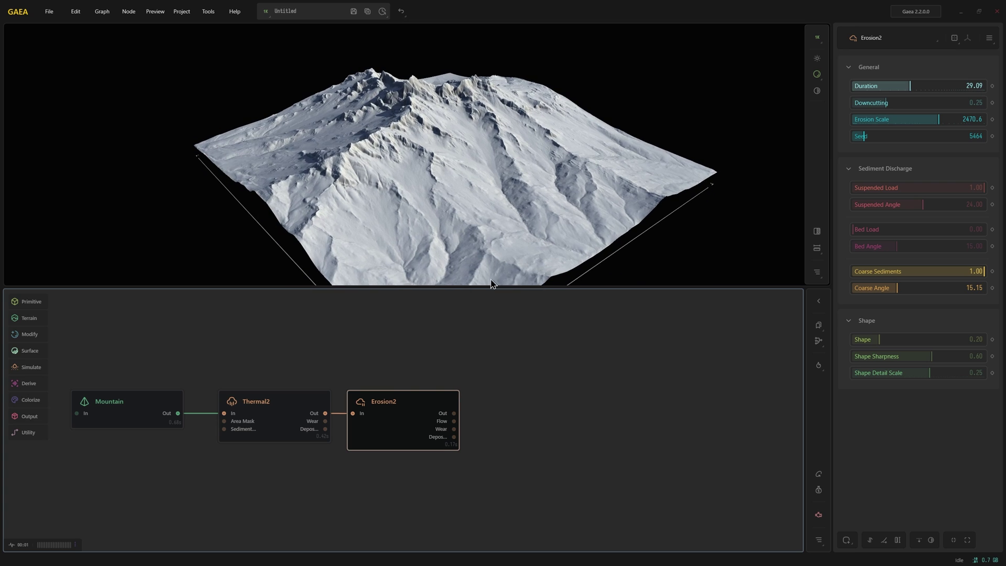
# Chain a second Erosion2 with full Coarse Sediments, Coarse Angle 4.10, max Erosion Scale and Duration 41.47.
pyautogui.moveTo(455, 415); pyautogui.dragTo(488, 402)
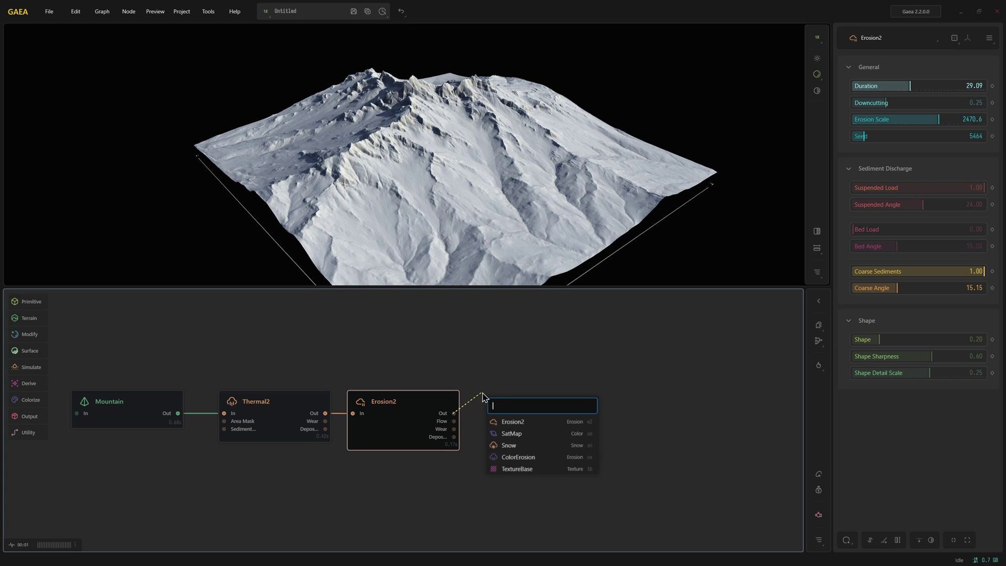
pyautogui.click(519, 423)
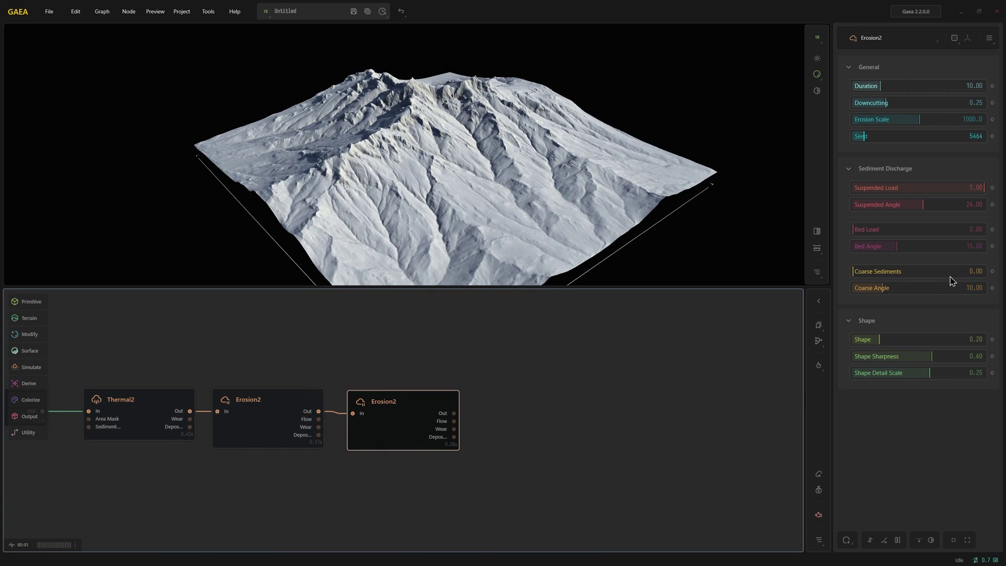
pyautogui.click(967, 274)
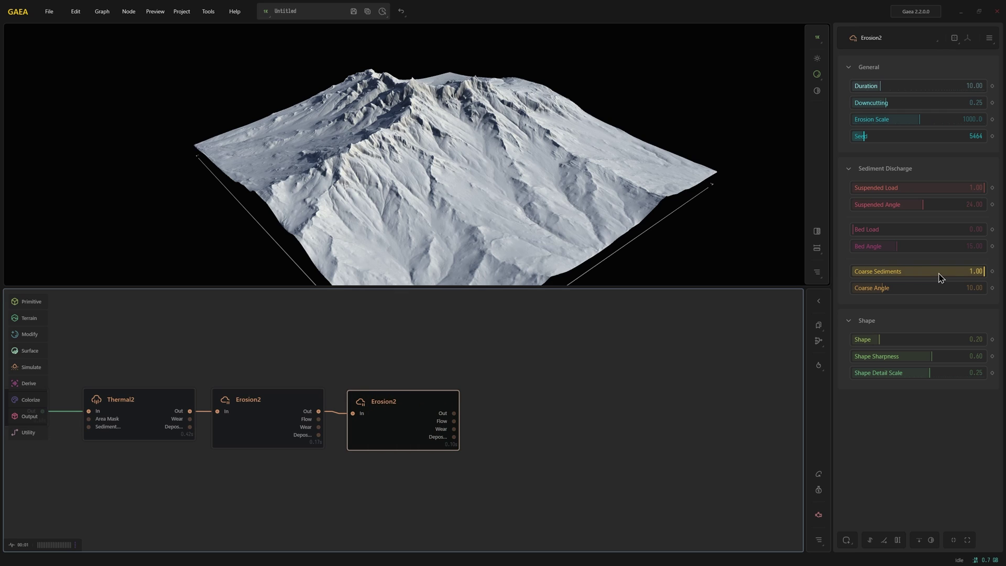
pyautogui.click(859, 289)
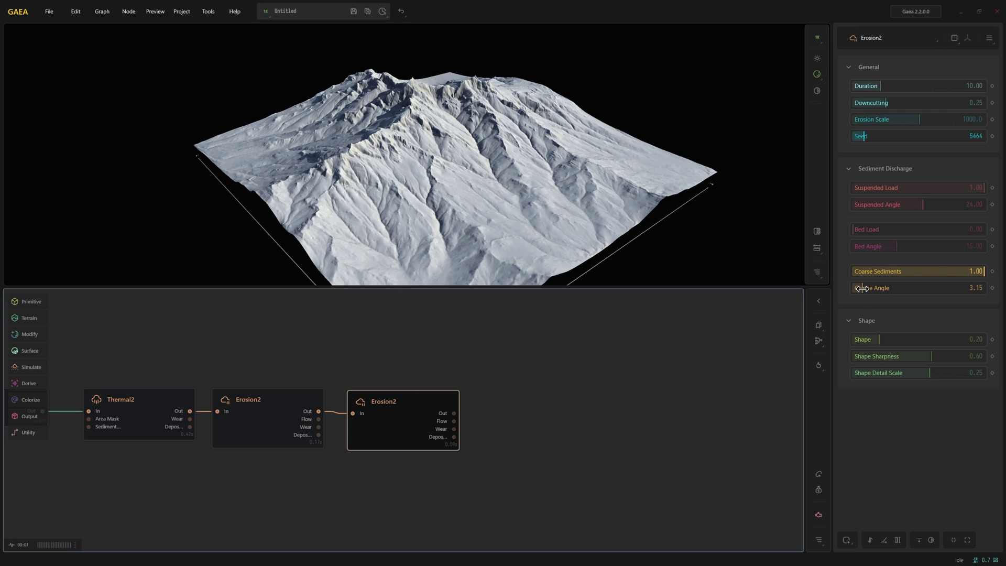
pyautogui.moveTo(863, 289); pyautogui.dragTo(872, 291)
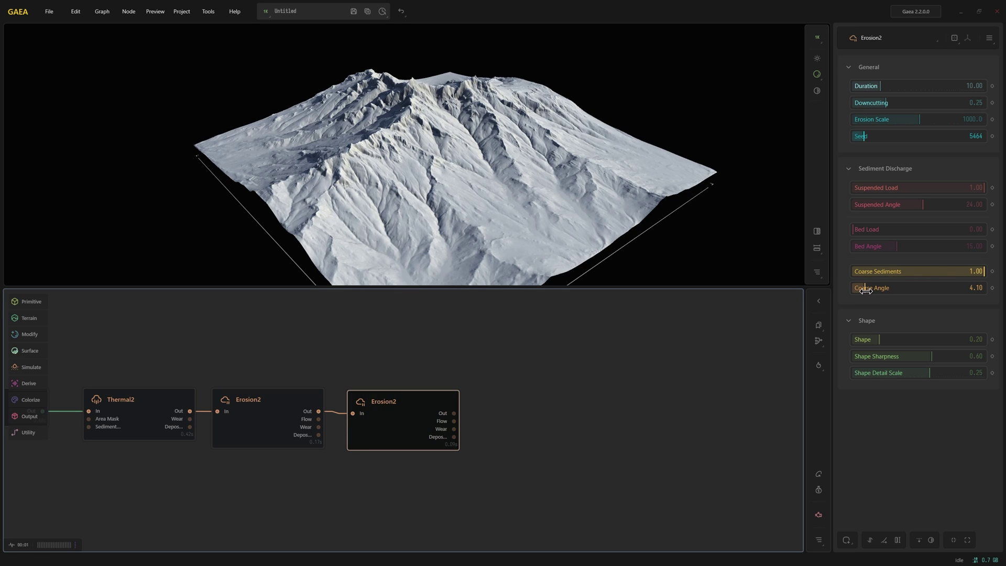
pyautogui.click(977, 121)
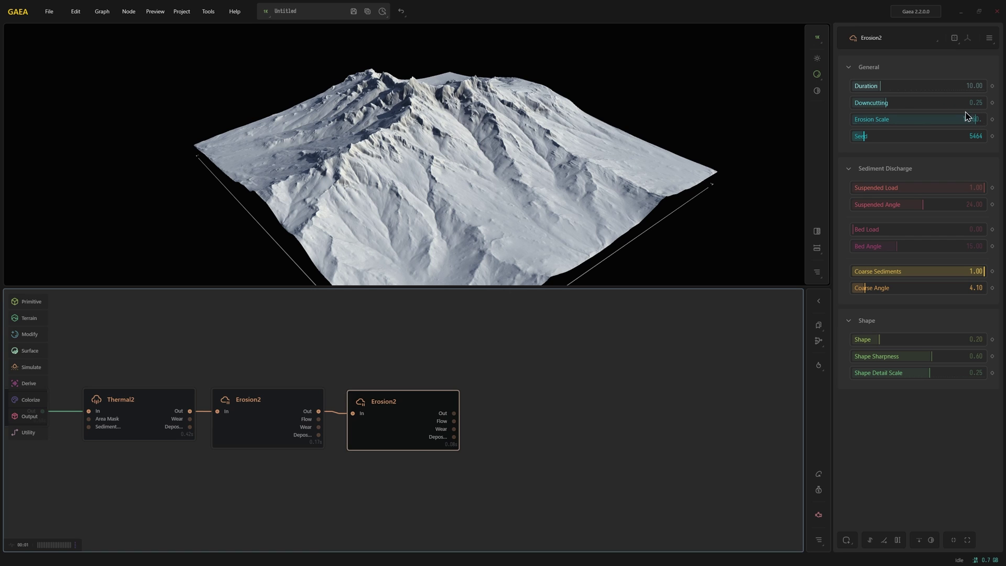
pyautogui.click(921, 86)
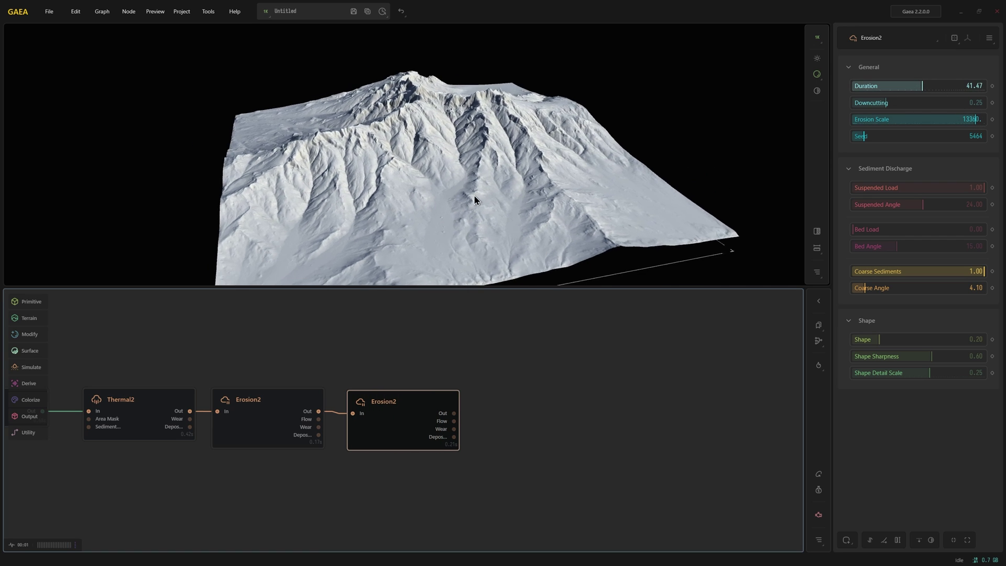
# Reduce the second Erosion2's Downcutting to 0.12 and inspect the slopes.
pyautogui.moveTo(479, 191)
pyautogui.mouseDown()
pyautogui.moveTo(444, 227)
pyautogui.moveTo(433, 209)
pyautogui.moveTo(429, 244)
pyautogui.mouseUp()
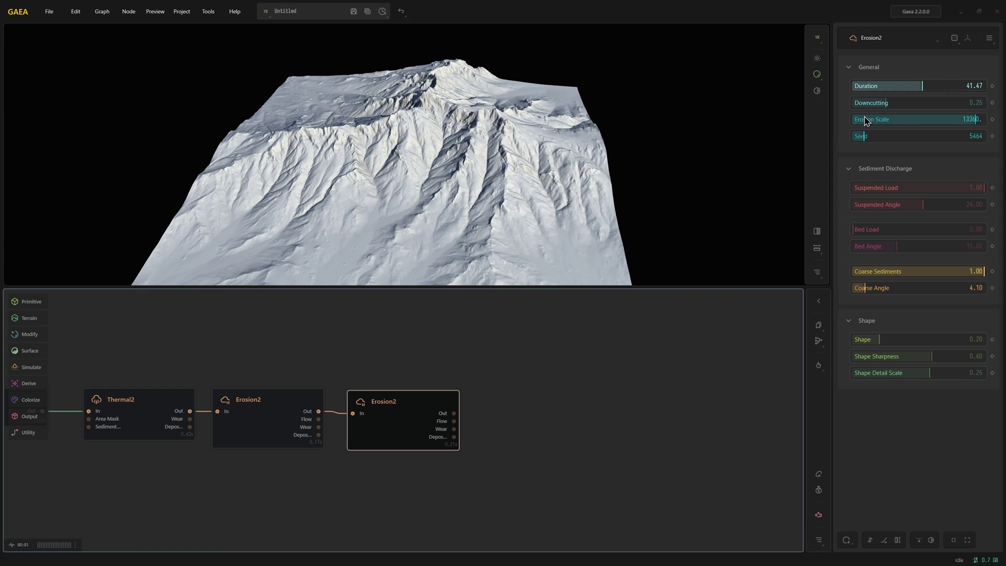
pyautogui.moveTo(875, 103); pyautogui.dragTo(869, 103)
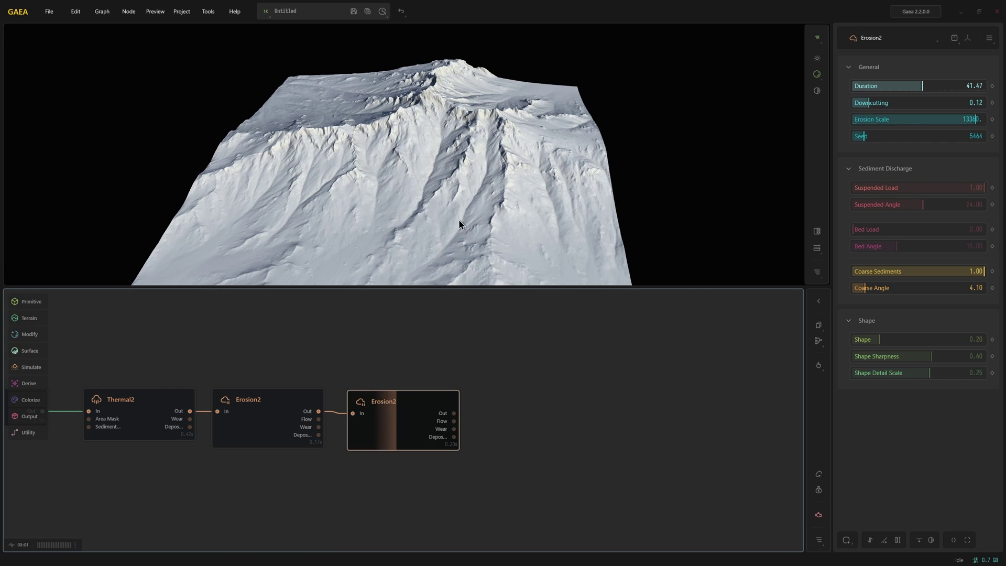
pyautogui.moveTo(459, 220)
pyautogui.mouseDown()
pyautogui.moveTo(440, 225)
pyautogui.moveTo(427, 214)
pyautogui.mouseUp()
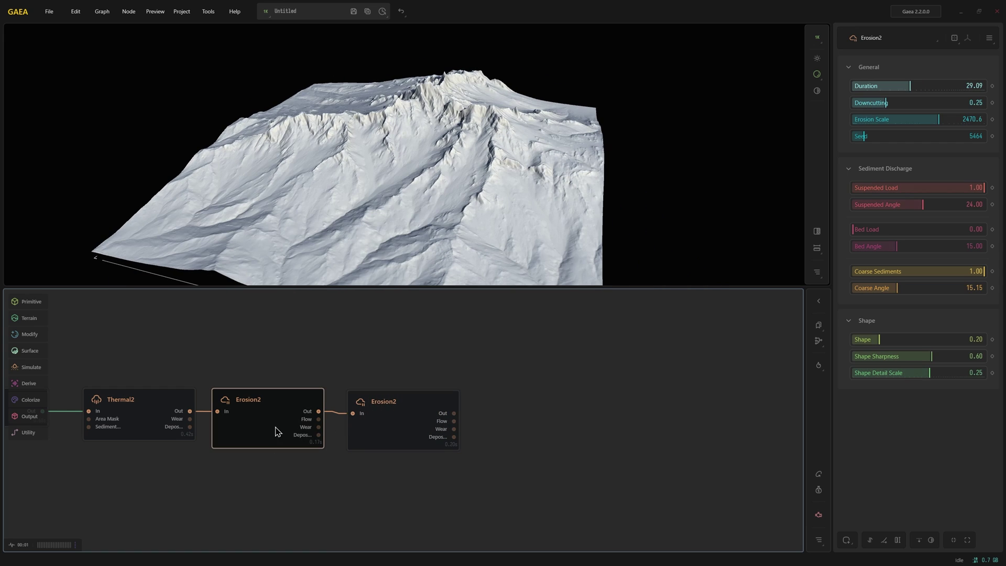
pyautogui.moveTo(332, 254)
pyautogui.mouseDown()
pyautogui.moveTo(366, 248)
pyautogui.moveTo(402, 78)
pyautogui.mouseUp()
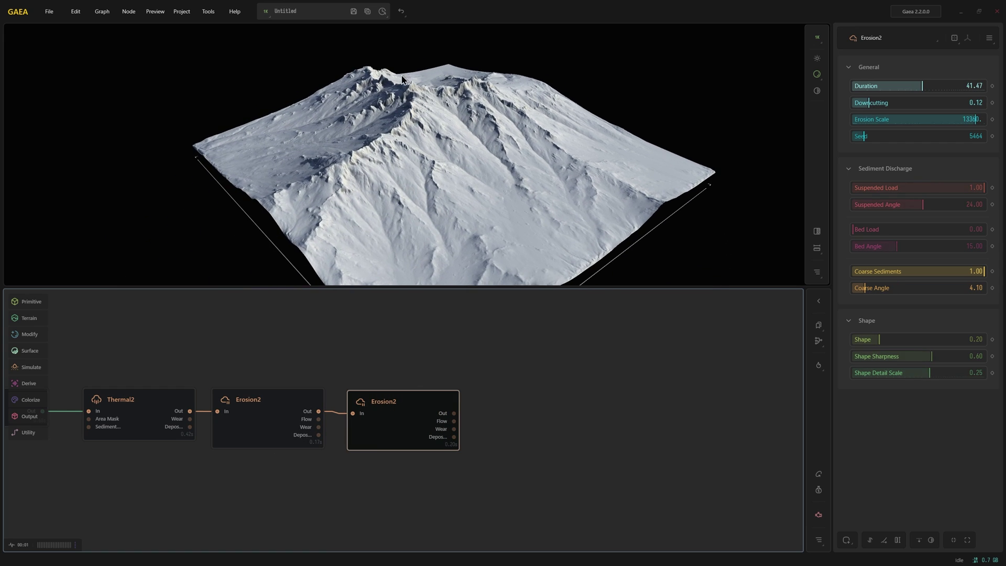
pyautogui.moveTo(486, 214)
pyautogui.mouseDown()
pyautogui.moveTo(536, 233)
pyautogui.moveTo(490, 251)
pyautogui.mouseUp()
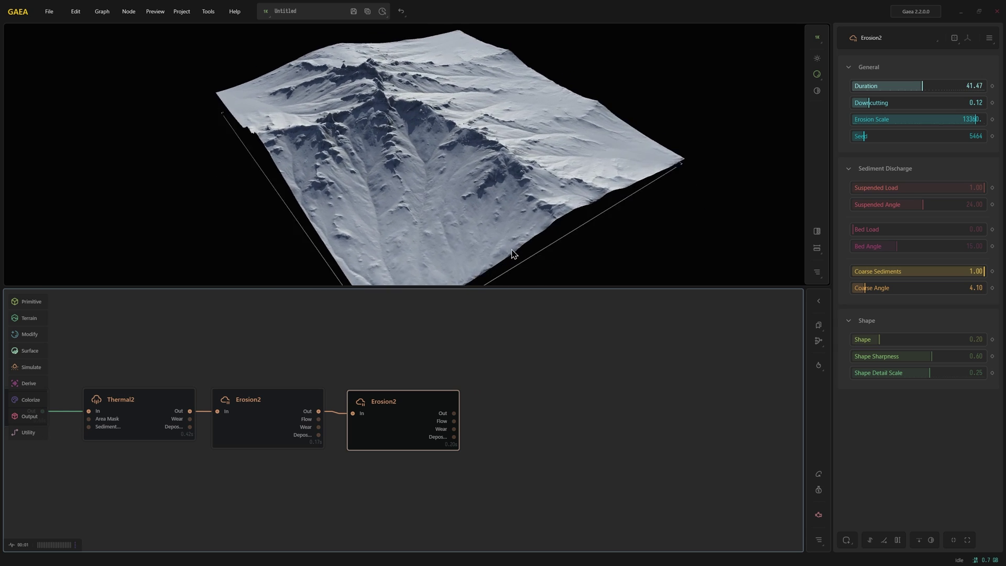
pyautogui.moveTo(339, 234); pyautogui.dragTo(413, 120)
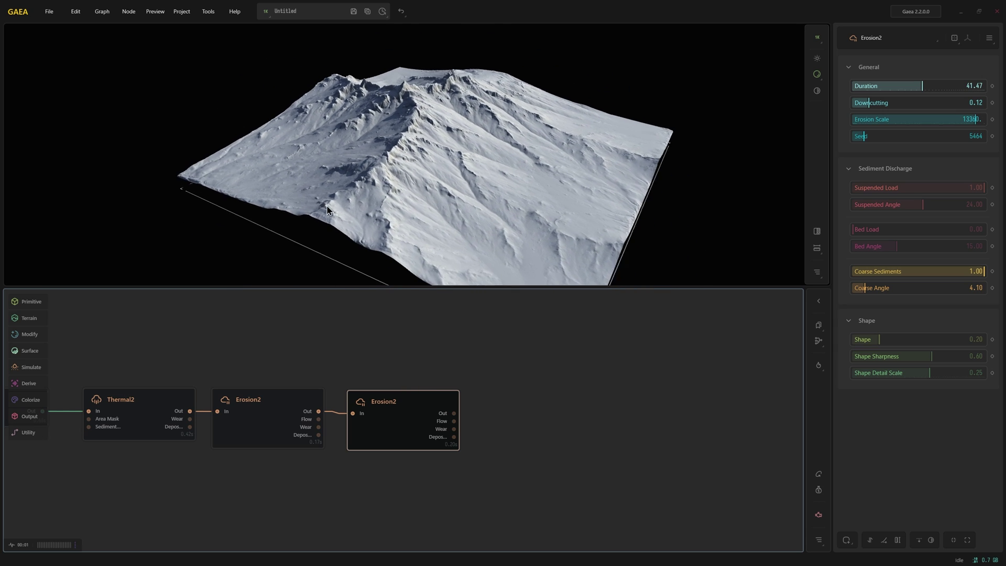
# Compare previews of the first Erosion2 and Thermal2 results.
pyautogui.click(290, 415)
pyautogui.click(155, 410)
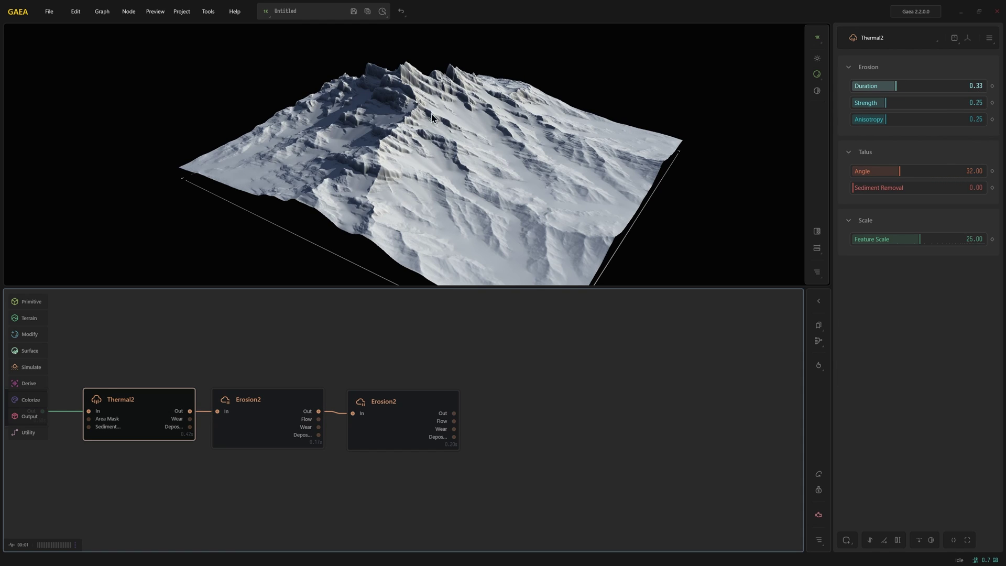
pyautogui.click(291, 409)
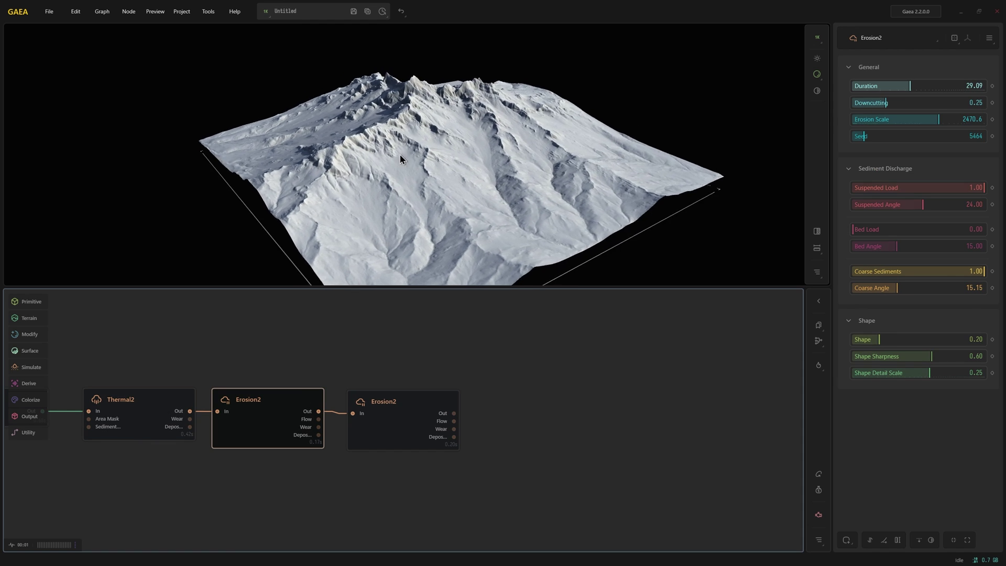
pyautogui.moveTo(375, 252)
pyautogui.mouseDown()
pyautogui.moveTo(398, 198)
pyautogui.moveTo(395, 171)
pyautogui.moveTo(376, 156)
pyautogui.moveTo(402, 154)
pyautogui.mouseUp()
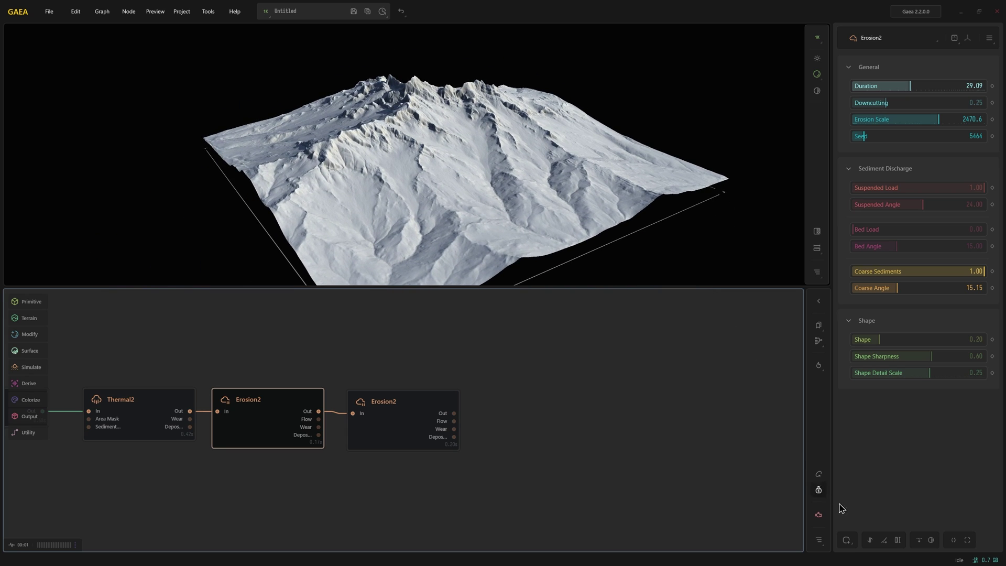
# Mask the first Erosion2 by height: low height range, Falloff 0.71, Distort 0.56.
pyautogui.click(857, 547)
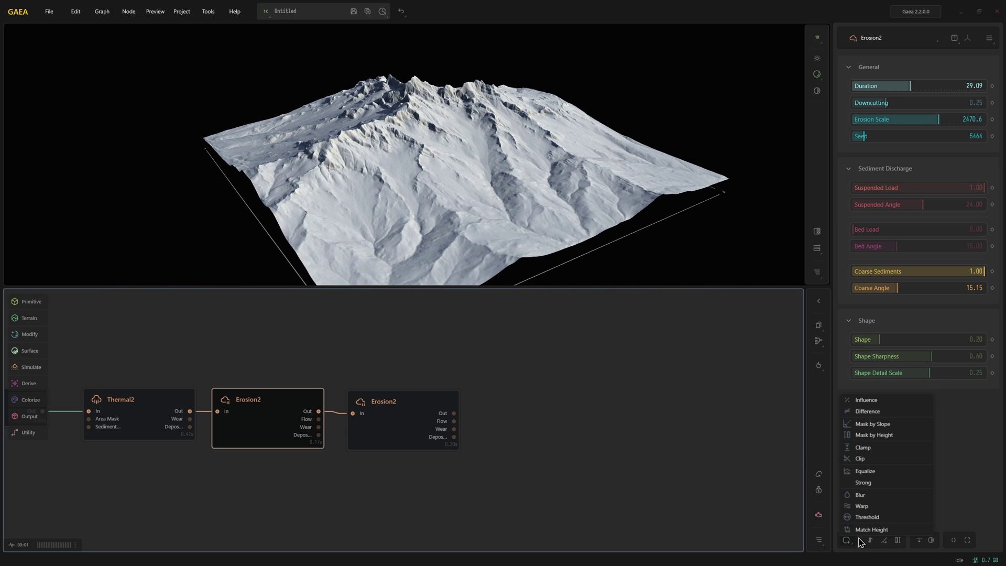
pyautogui.click(875, 435)
pyautogui.moveTo(910, 504); pyautogui.dragTo(847, 504)
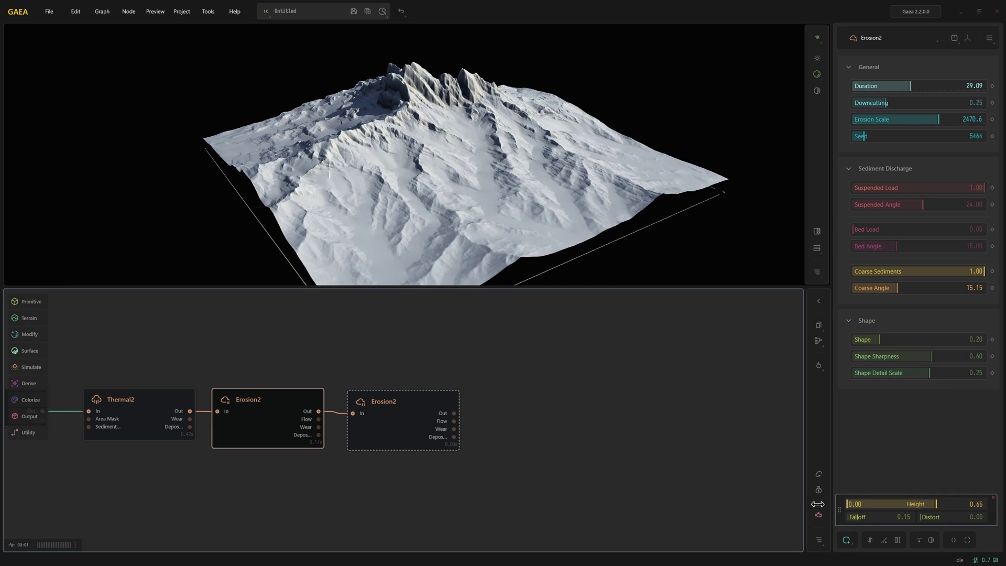
pyautogui.moveTo(939, 504); pyautogui.dragTo(927, 503)
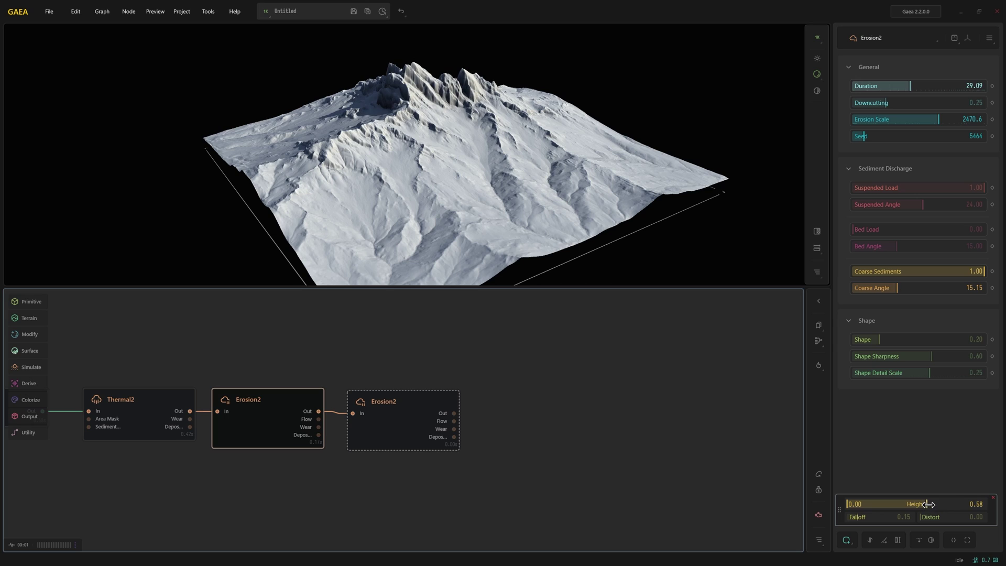
pyautogui.moveTo(870, 518); pyautogui.dragTo(902, 518)
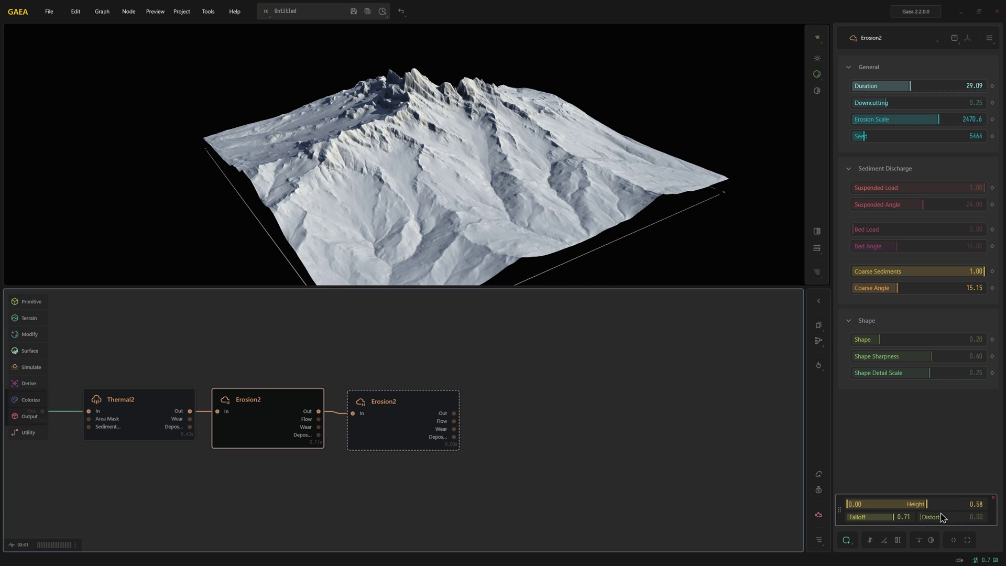
pyautogui.moveTo(947, 517); pyautogui.dragTo(958, 517)
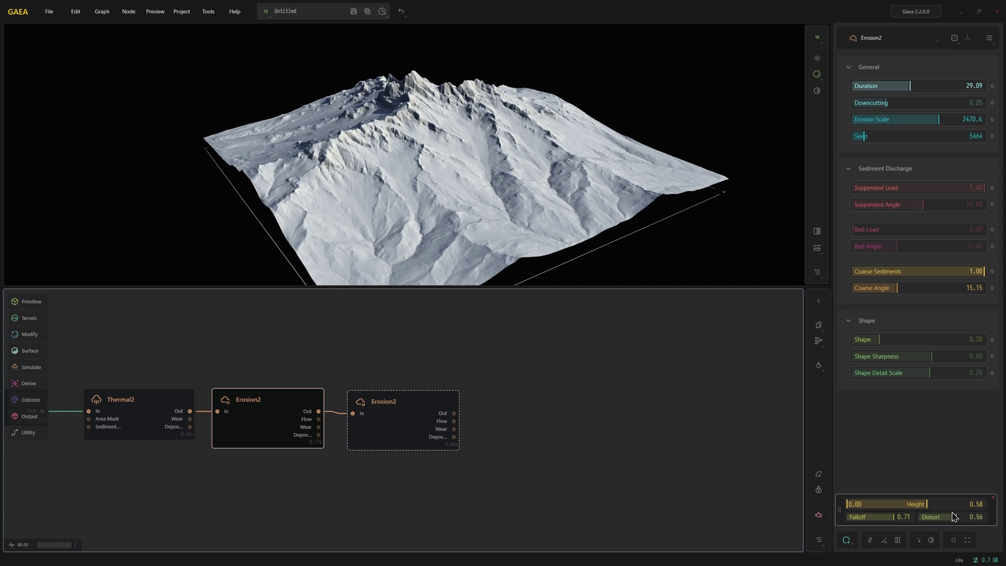
pyautogui.moveTo(504, 212); pyautogui.dragTo(484, 221)
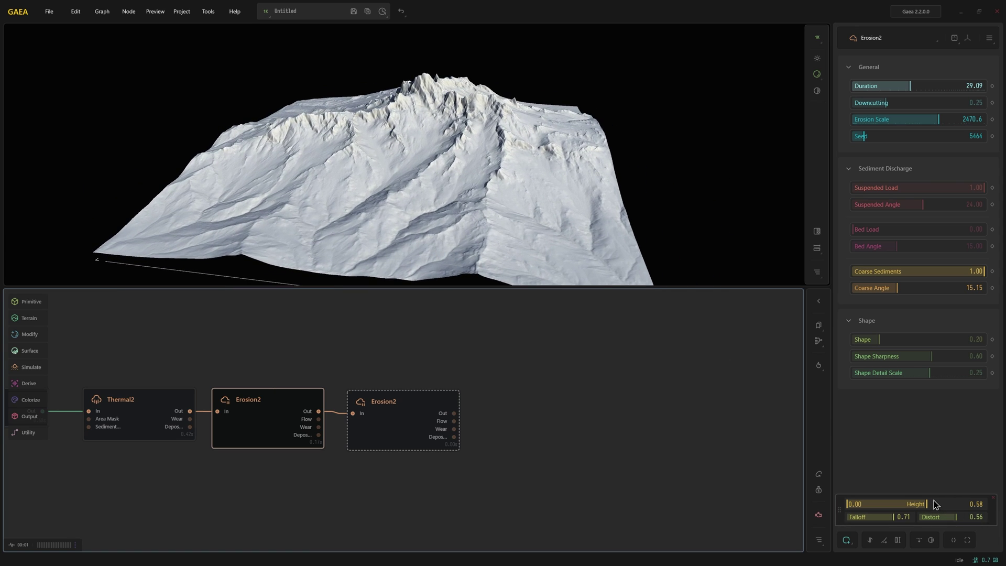
pyautogui.moveTo(936, 504); pyautogui.dragTo(862, 504)
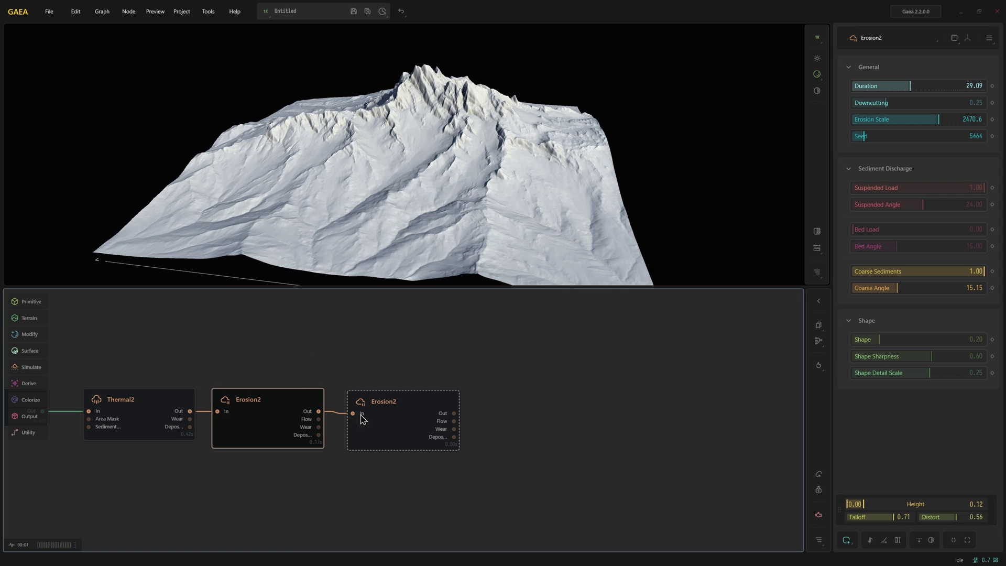
# Preview the second Erosion2 and shorten its Duration to 14.71.
pyautogui.click(363, 418)
pyautogui.moveTo(410, 213); pyautogui.dragTo(441, 239)
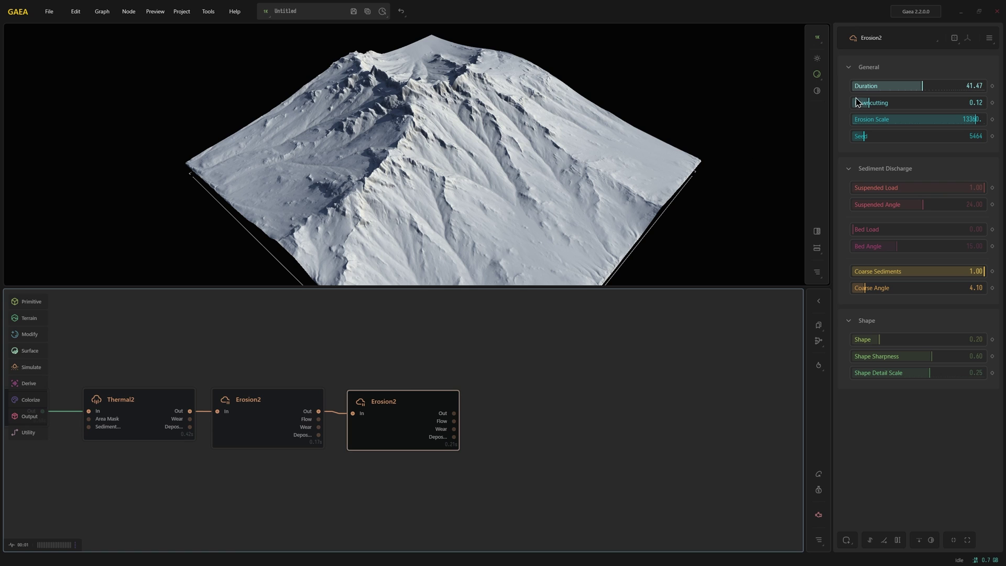
pyautogui.moveTo(905, 86); pyautogui.dragTo(890, 86)
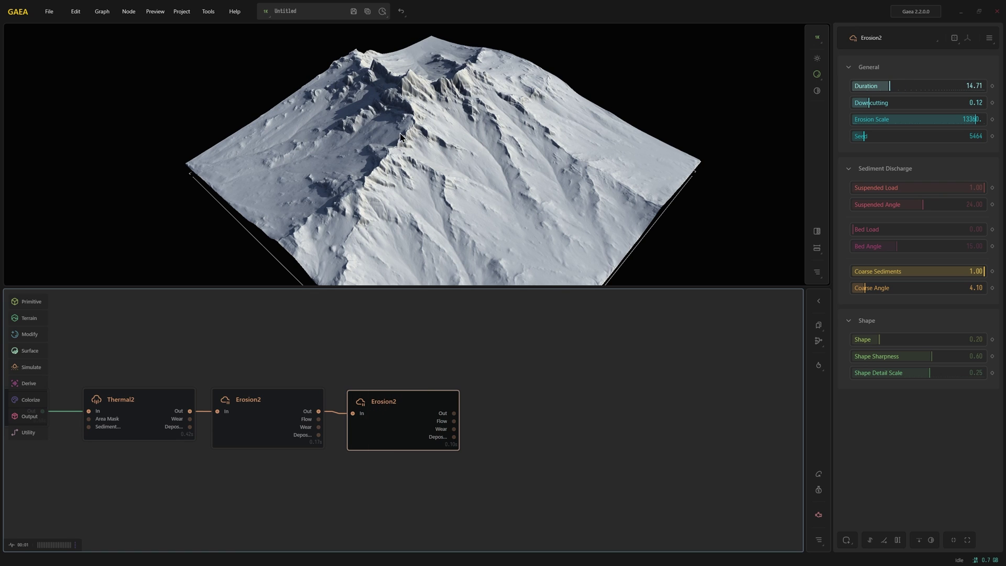
pyautogui.moveTo(409, 157)
pyautogui.mouseDown()
pyautogui.moveTo(369, 95)
pyautogui.moveTo(409, 157)
pyautogui.mouseUp()
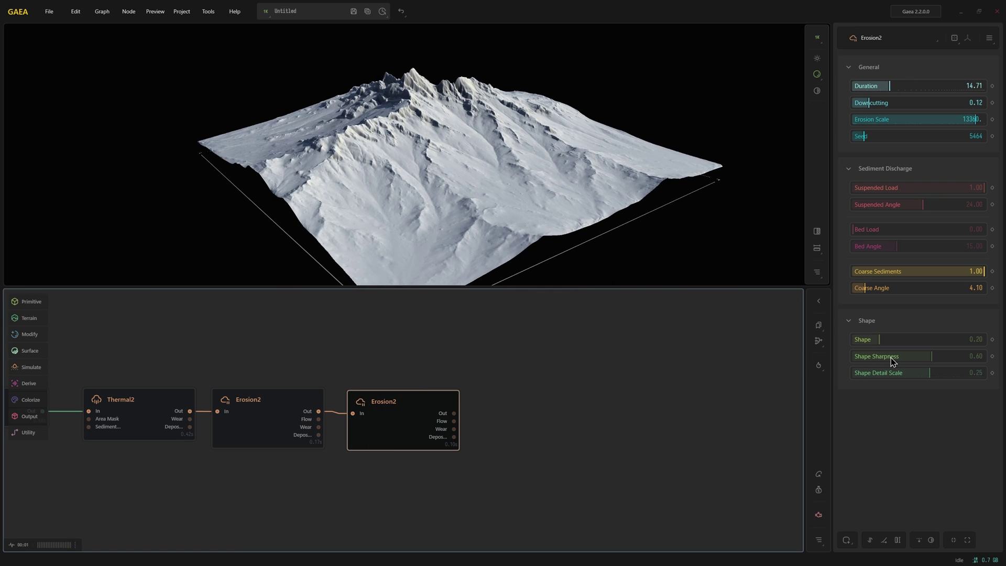
# Lower the second Erosion2's Shape to 0.11 and Shape Sharpness to 0.29.
pyautogui.moveTo(879, 340); pyautogui.dragTo(869, 341)
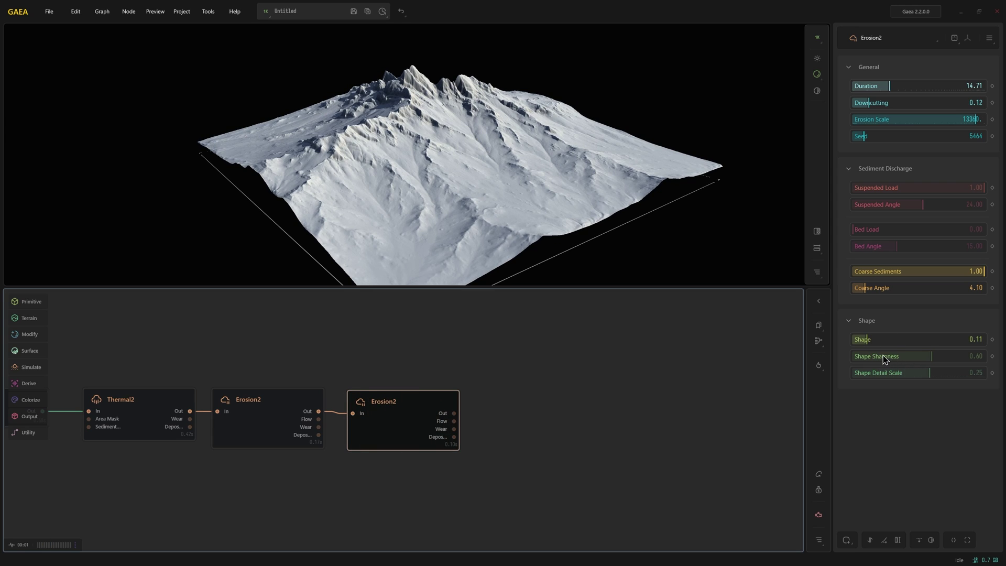
pyautogui.moveTo(931, 356); pyautogui.dragTo(920, 356)
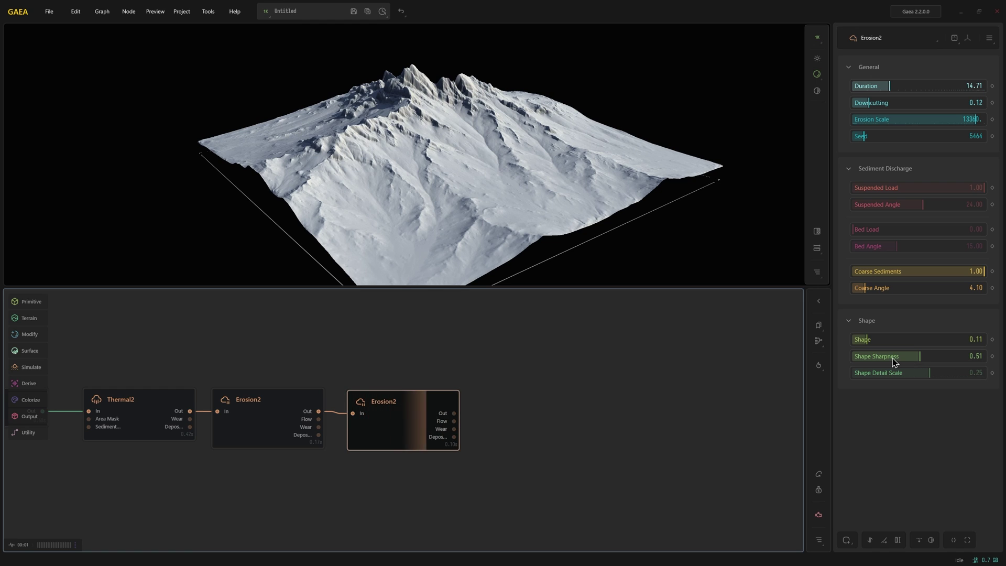
pyautogui.click(895, 356)
pyautogui.moveTo(324, 232)
pyautogui.mouseDown()
pyautogui.moveTo(268, 234)
pyautogui.moveTo(332, 226)
pyautogui.mouseUp()
pyautogui.scroll(3, 328, 226)
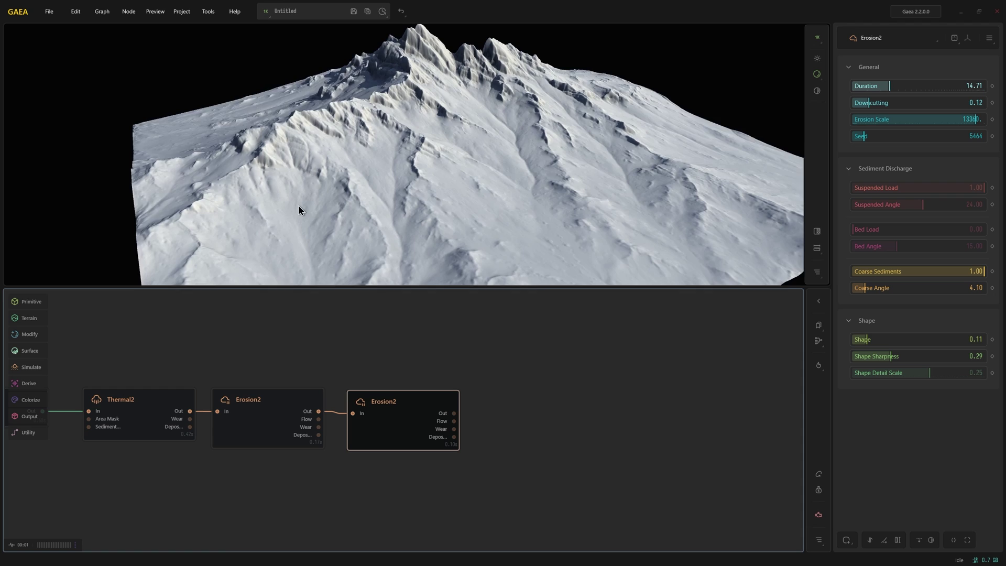
pyautogui.scroll(-3, 294, 201)
pyautogui.moveTo(268, 211)
pyautogui.mouseDown()
pyautogui.moveTo(424, 171)
pyautogui.moveTo(497, 106)
pyautogui.mouseUp()
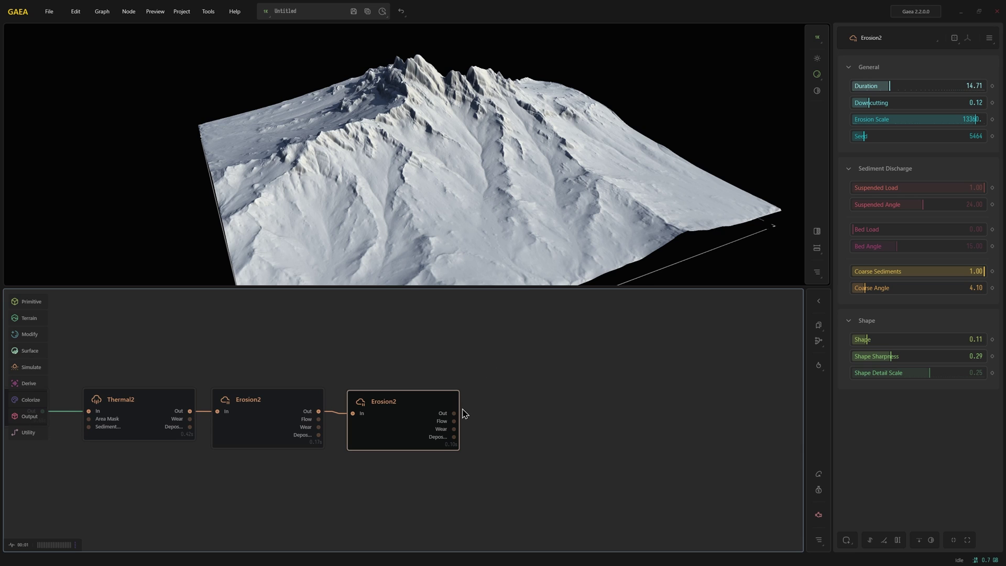
# Add an Outcrops node after the erosion chain, capping its height variation at 0.26.
pyautogui.moveTo(455, 414); pyautogui.dragTo(497, 408)
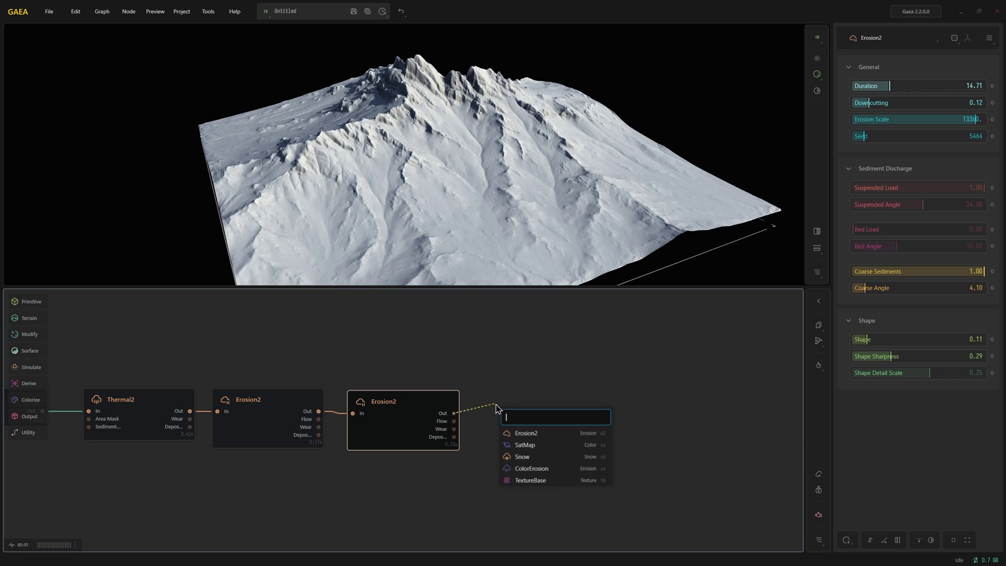
pyautogui.write('out')
pyautogui.press('Return')
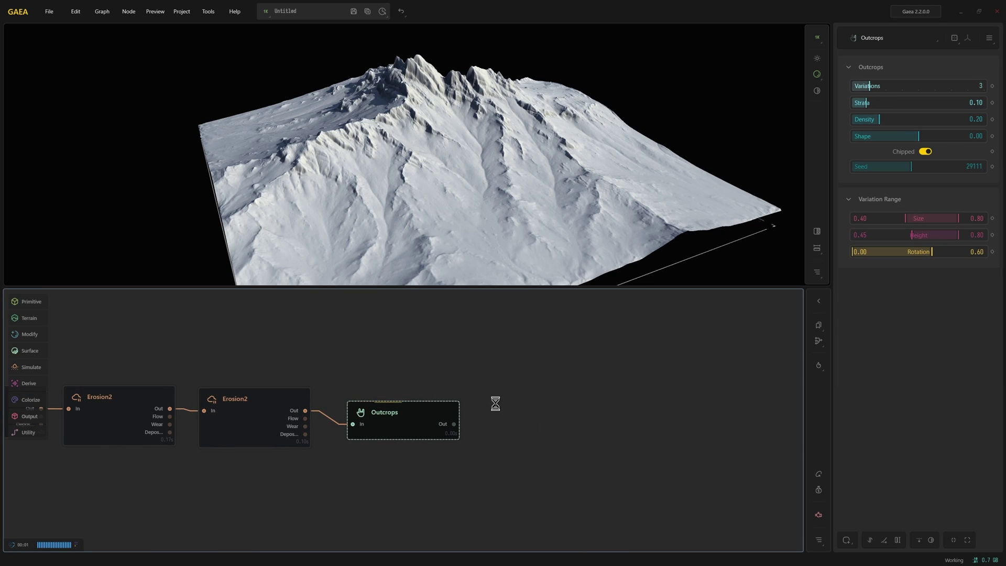
pyautogui.scroll(3, 448, 200)
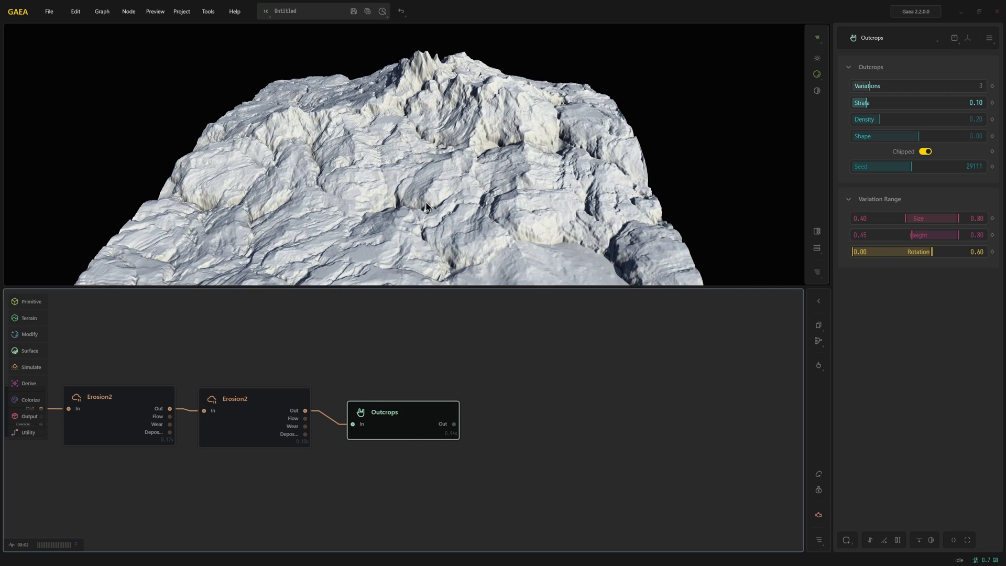
pyautogui.scroll(3, 465, 153)
pyautogui.moveTo(374, 177); pyautogui.dragTo(428, 221)
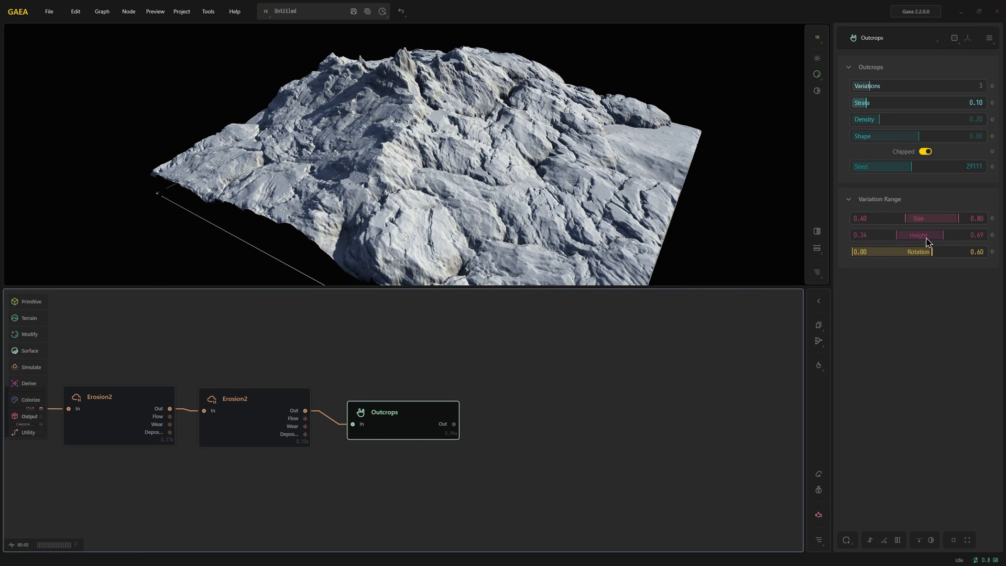
pyautogui.moveTo(949, 236); pyautogui.dragTo(883, 236)
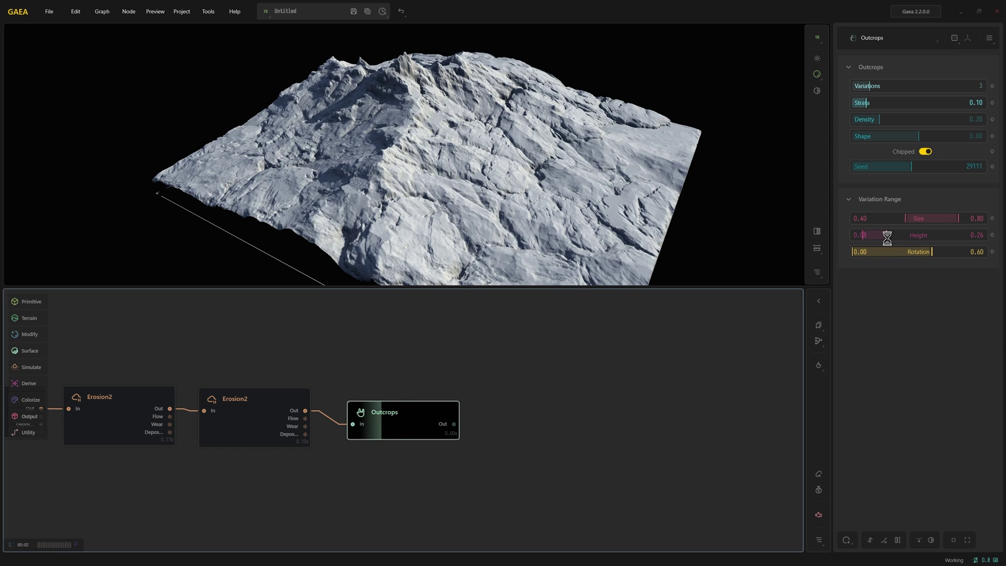
pyautogui.moveTo(446, 202); pyautogui.dragTo(444, 197)
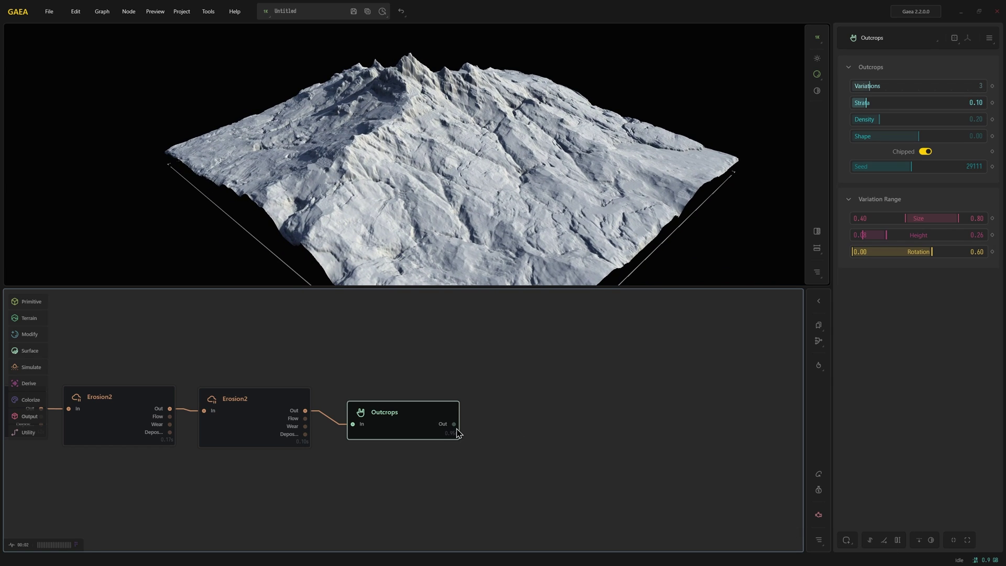
# Add an Erosion2 after Outcrops with Coarse Sediments 1.00, Bed Load 0.89, Downcutting 0.08, Duration 35.05.
pyautogui.moveTo(455, 424); pyautogui.dragTo(487, 403)
pyautogui.click(511, 428)
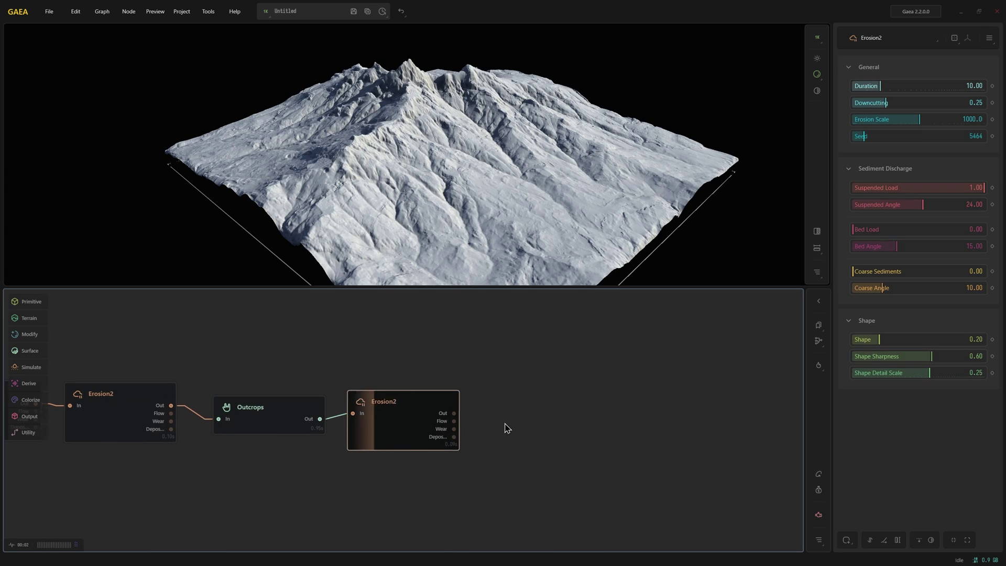
pyautogui.click(967, 272)
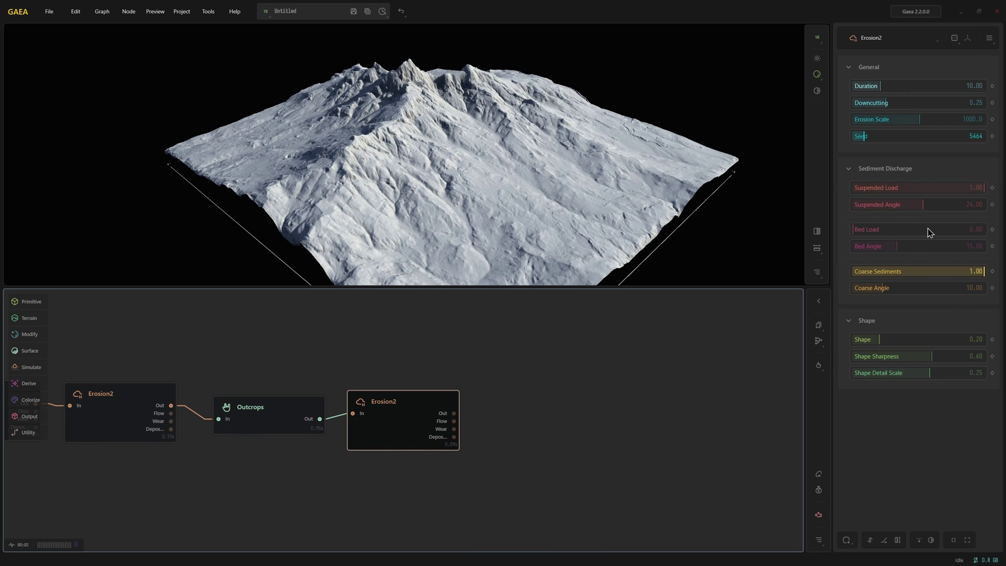
pyautogui.moveTo(929, 232); pyautogui.dragTo(967, 231)
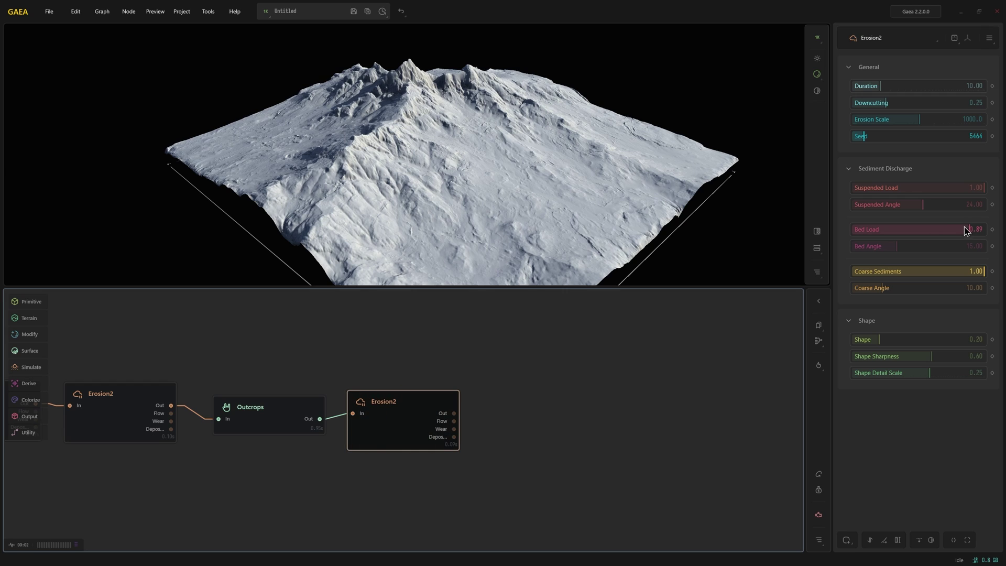
pyautogui.moveTo(874, 103)
pyautogui.mouseDown()
pyautogui.moveTo(861, 103)
pyautogui.moveTo(916, 86)
pyautogui.mouseUp()
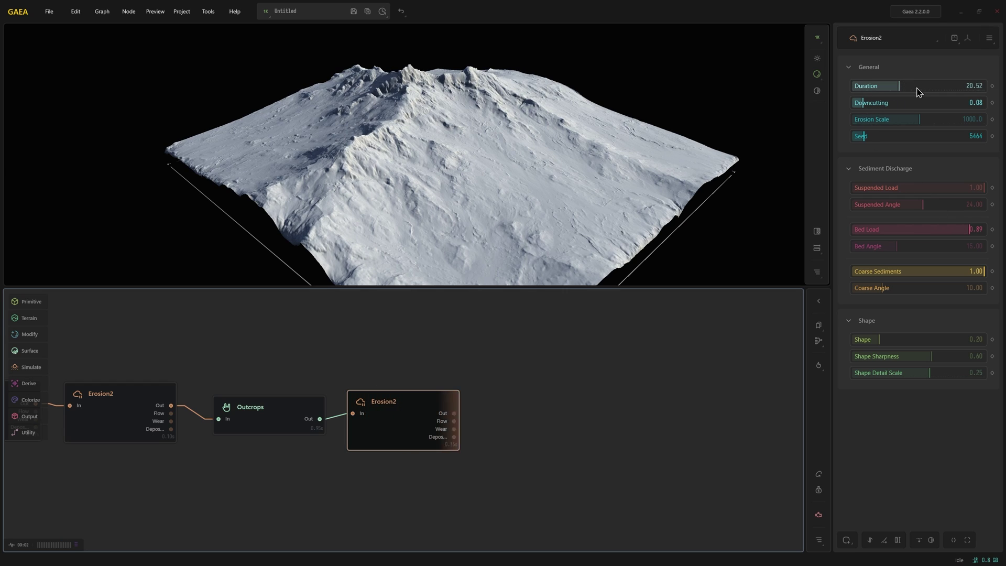
pyautogui.scroll(3, 445, 209)
# Toggle the Min build option and look down on the eroded terrain.
pyautogui.moveTo(423, 210); pyautogui.dragTo(434, 185)
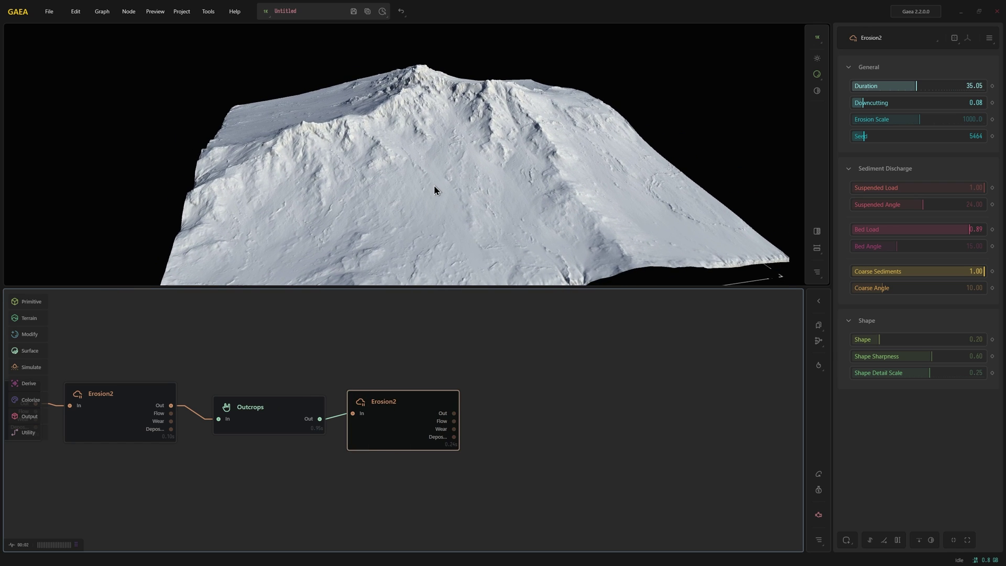
pyautogui.click(955, 543)
pyautogui.moveTo(438, 213)
pyautogui.mouseDown()
pyautogui.moveTo(457, 232)
pyautogui.moveTo(438, 157)
pyautogui.moveTo(512, 163)
pyautogui.moveTo(416, 192)
pyautogui.moveTo(408, 179)
pyautogui.moveTo(416, 216)
pyautogui.mouseUp()
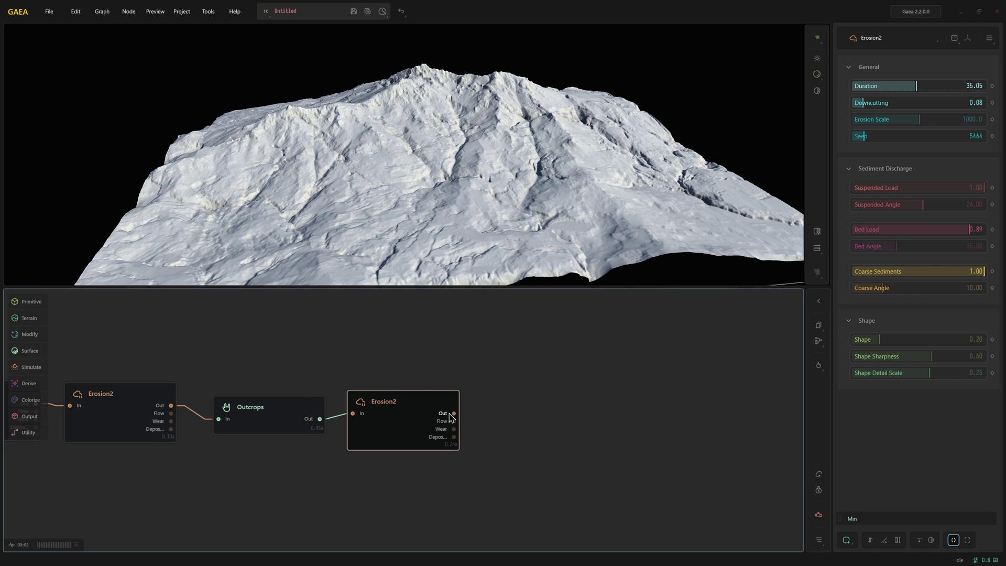
# Chain an Adjust node after Erosion2 and raise its height Multiply to 1.42.
pyautogui.moveTo(455, 414); pyautogui.dragTo(485, 396)
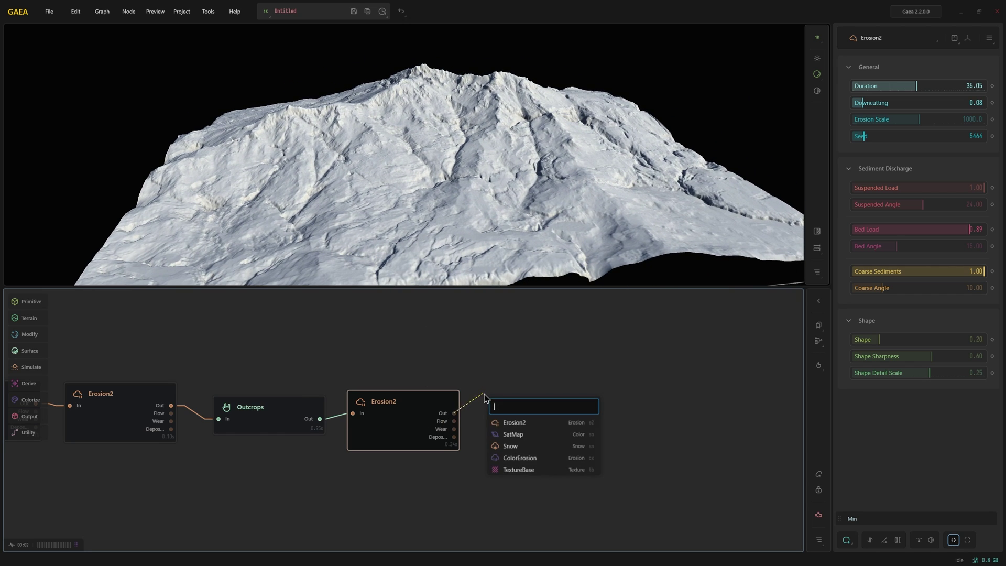
pyautogui.write('fx')
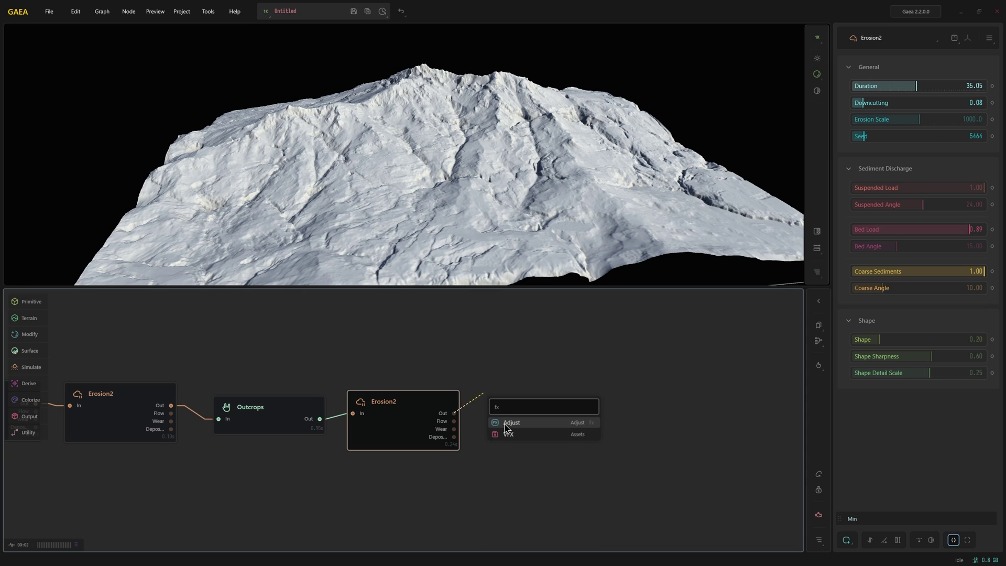
pyautogui.click(511, 424)
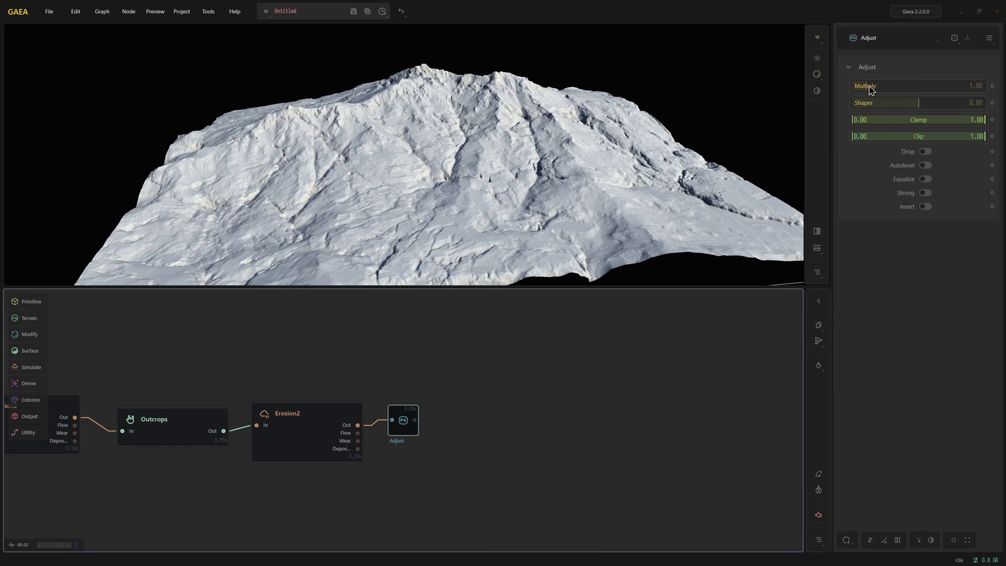
pyautogui.moveTo(868, 85); pyautogui.dragTo(875, 85)
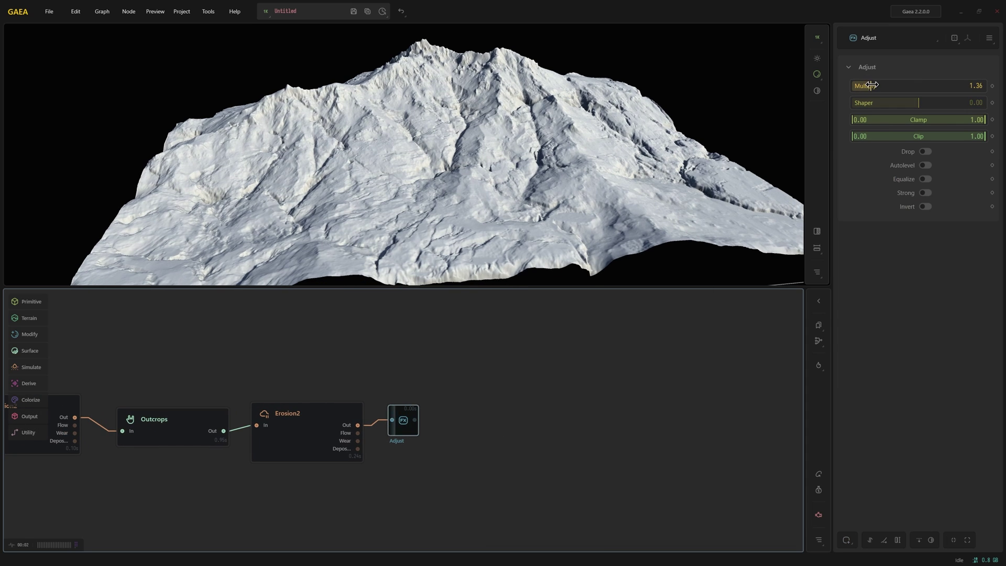
pyautogui.moveTo(550, 157)
pyautogui.mouseDown()
pyautogui.moveTo(494, 141)
pyautogui.moveTo(551, 182)
pyautogui.moveTo(465, 158)
pyautogui.moveTo(437, 163)
pyautogui.mouseUp()
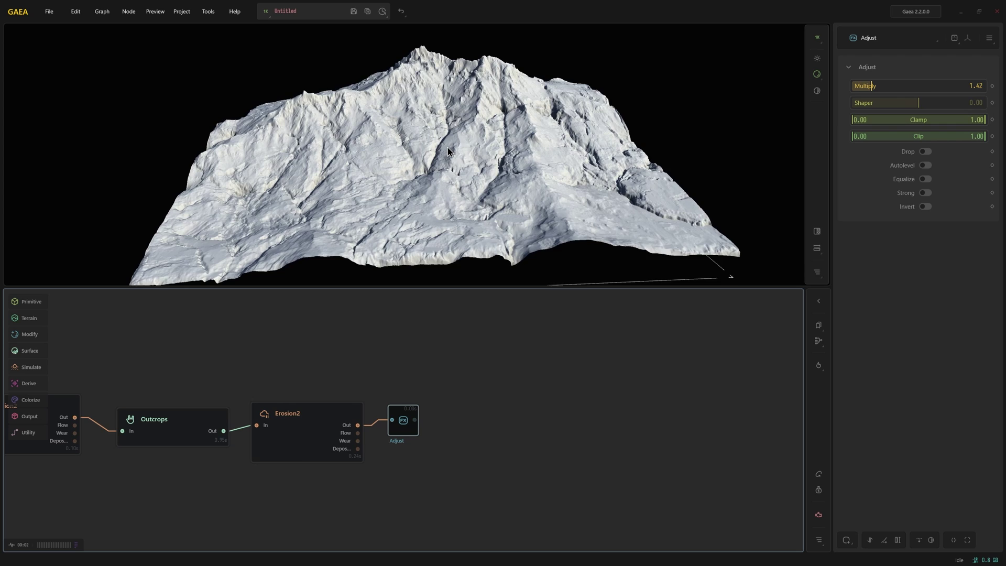
# Go back along the chain, inspect Thermal2's result, then select the base Mountain node.
pyautogui.moveTo(136, 429); pyautogui.dragTo(325, 409, button='middle')
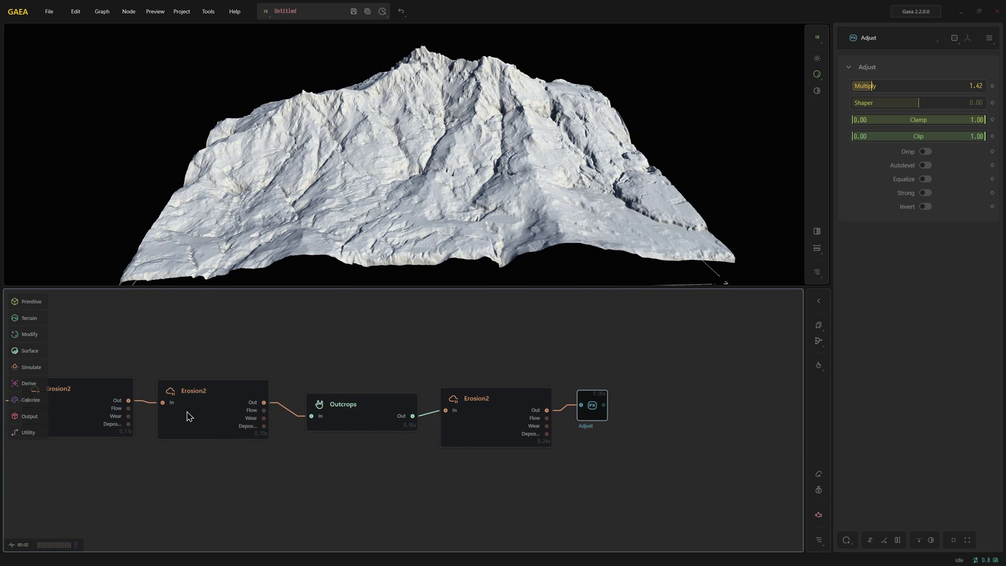
pyautogui.moveTo(189, 416); pyautogui.dragTo(452, 427, button='middle')
pyautogui.click(214, 412)
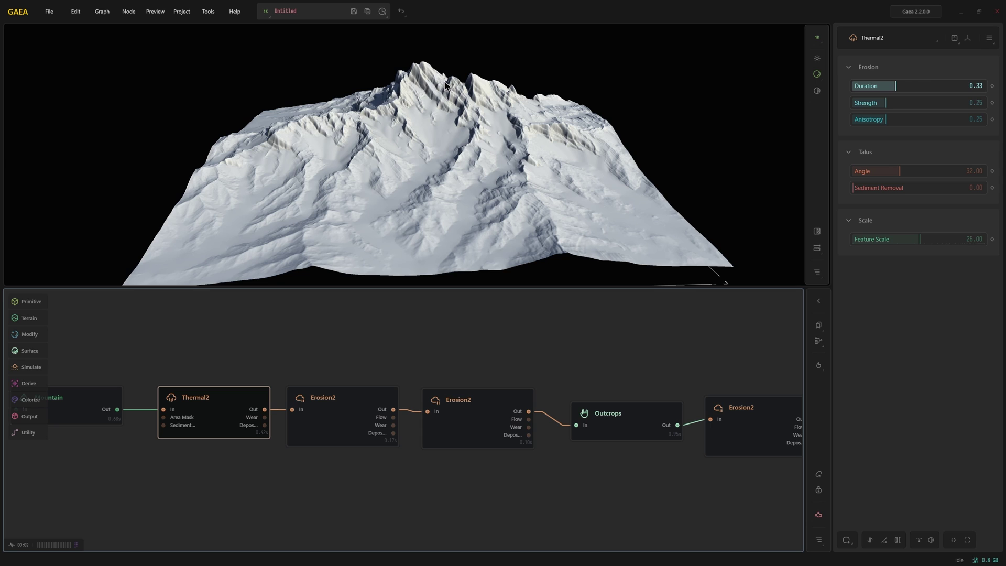
pyautogui.moveTo(366, 173); pyautogui.dragTo(391, 208)
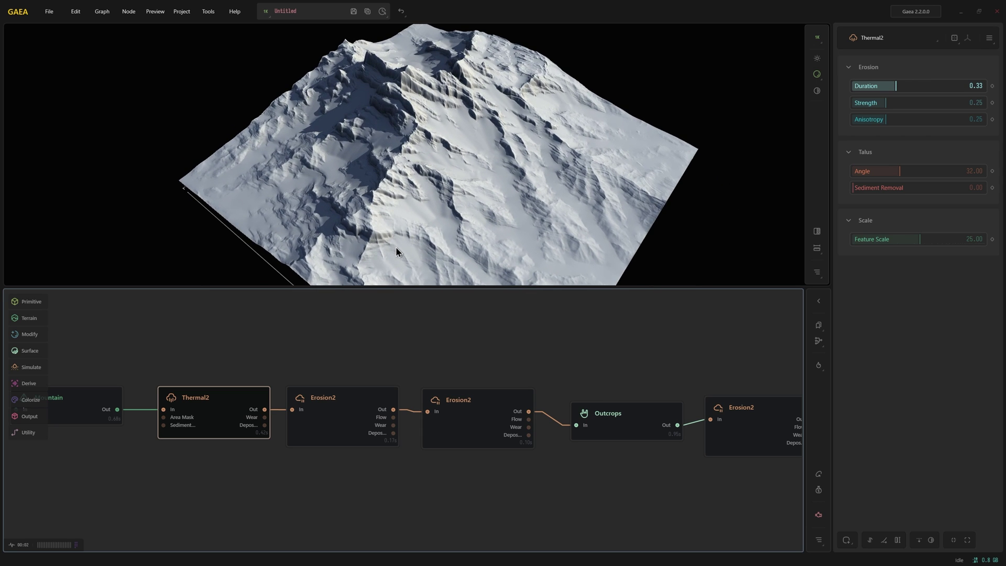
pyautogui.moveTo(396, 247); pyautogui.dragTo(425, 215)
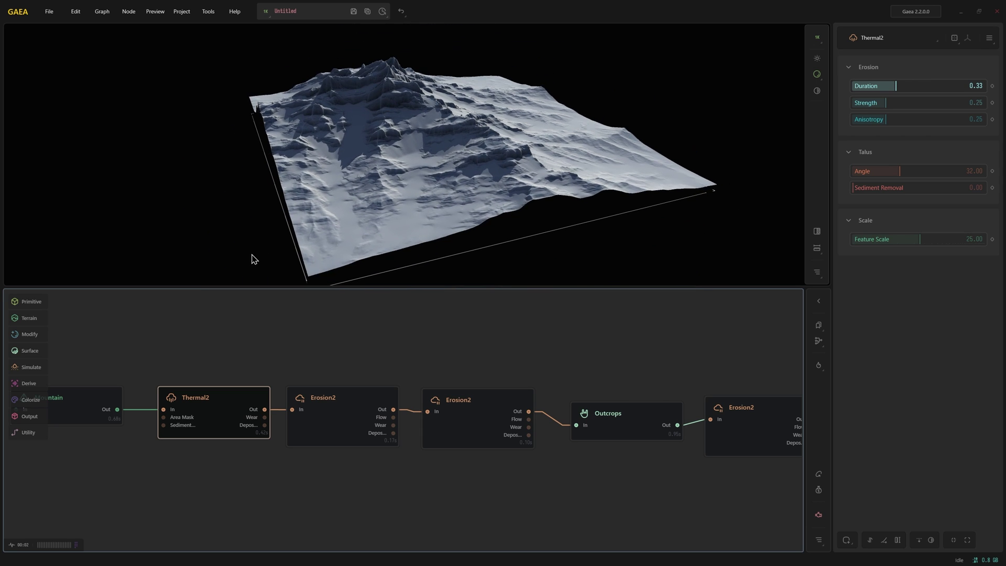
pyautogui.moveTo(268, 353); pyautogui.dragTo(362, 346, button='middle')
pyautogui.click(190, 387)
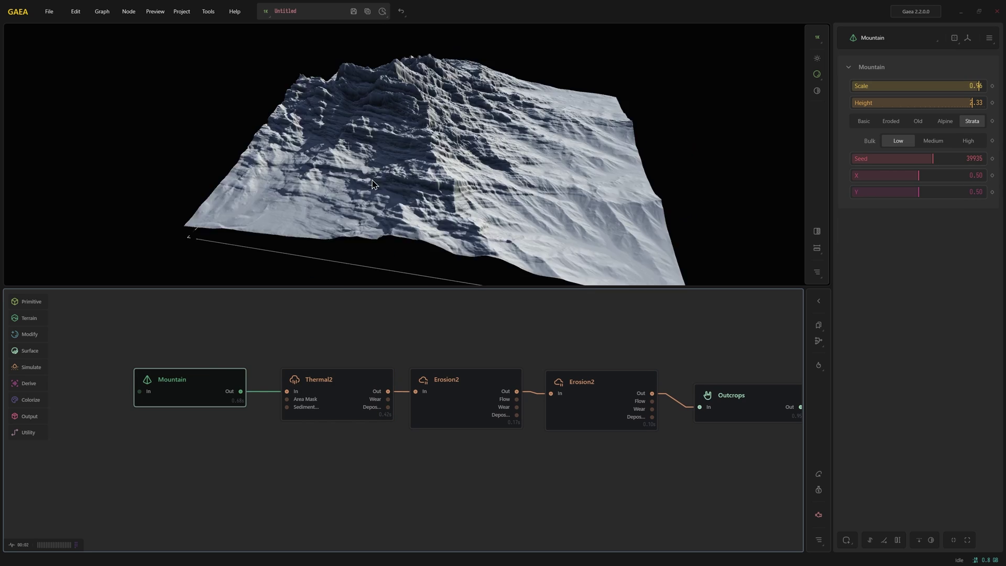
pyautogui.moveTo(362, 205); pyautogui.dragTo(392, 160)
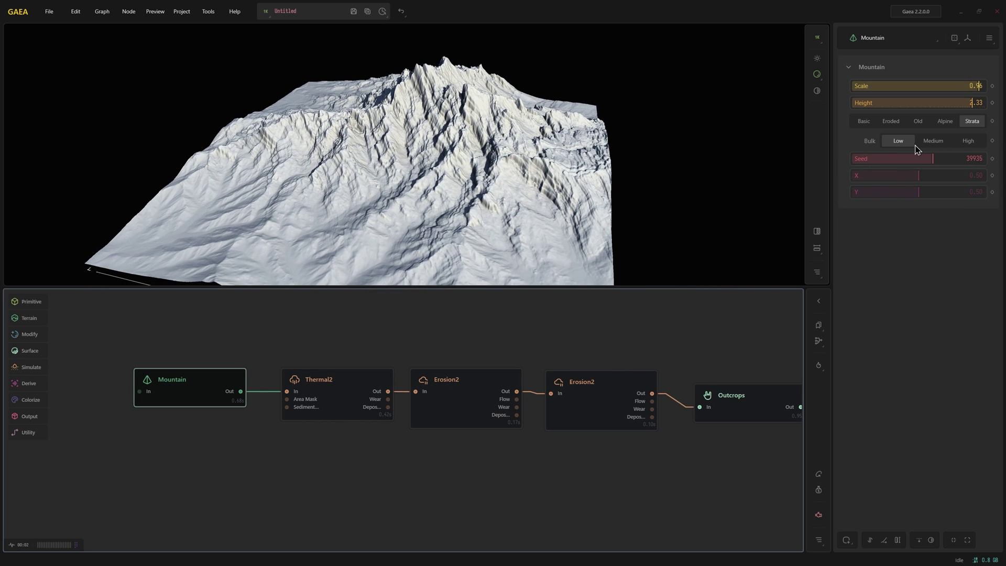
# Switch the Mountain's Strata detail to Medium and check the second Erosion2's output.
pyautogui.click(934, 141)
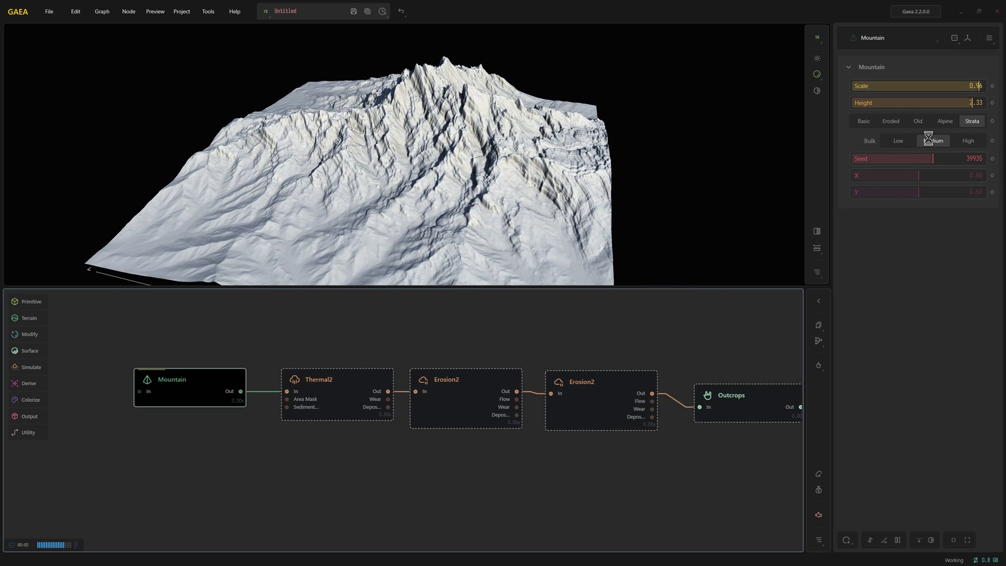
pyautogui.moveTo(448, 130); pyautogui.dragTo(464, 257)
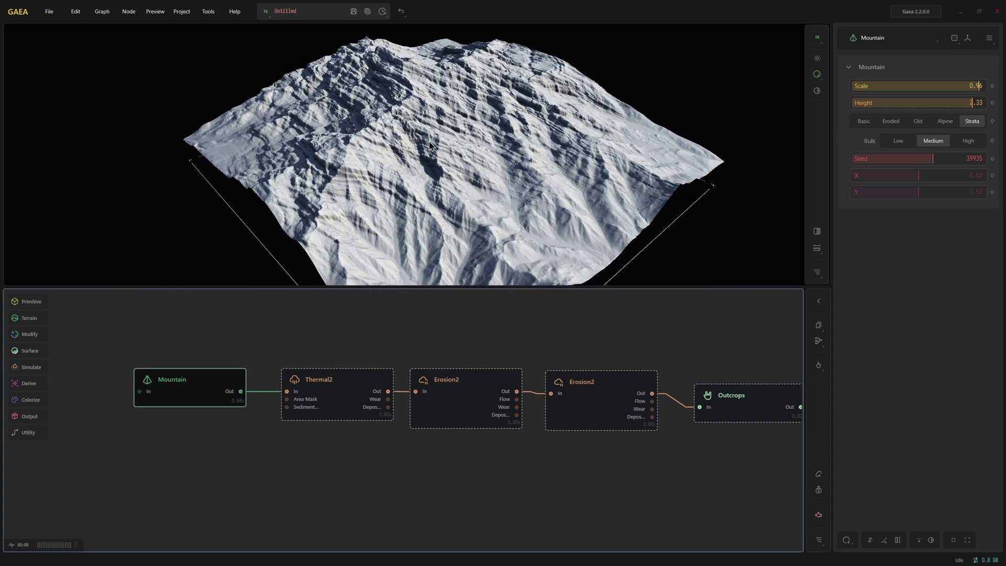
pyautogui.moveTo(598, 412); pyautogui.dragTo(441, 401, button='middle')
pyautogui.click(442, 406)
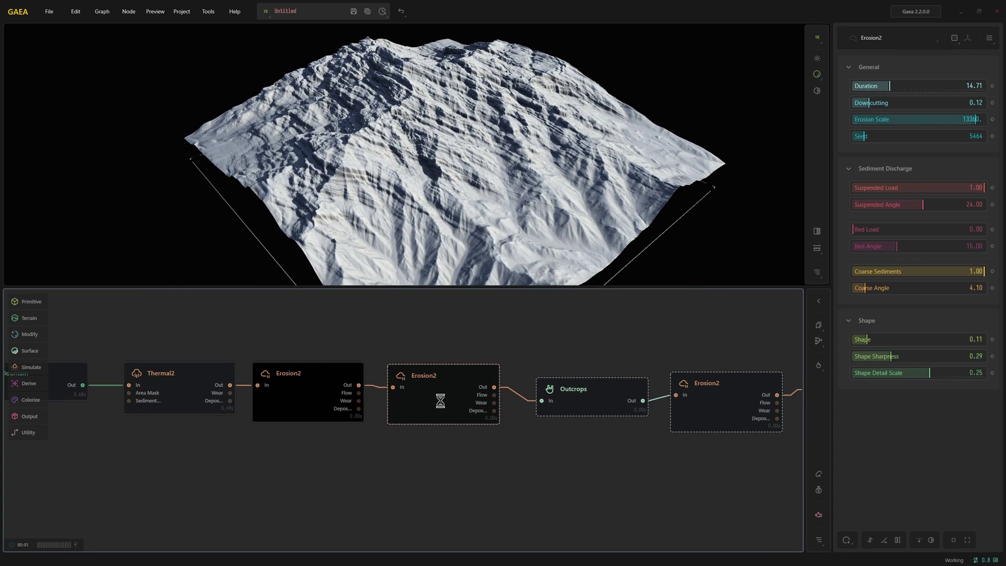
pyautogui.moveTo(484, 207)
pyautogui.mouseDown()
pyautogui.moveTo(455, 187)
pyautogui.moveTo(497, 226)
pyautogui.mouseUp()
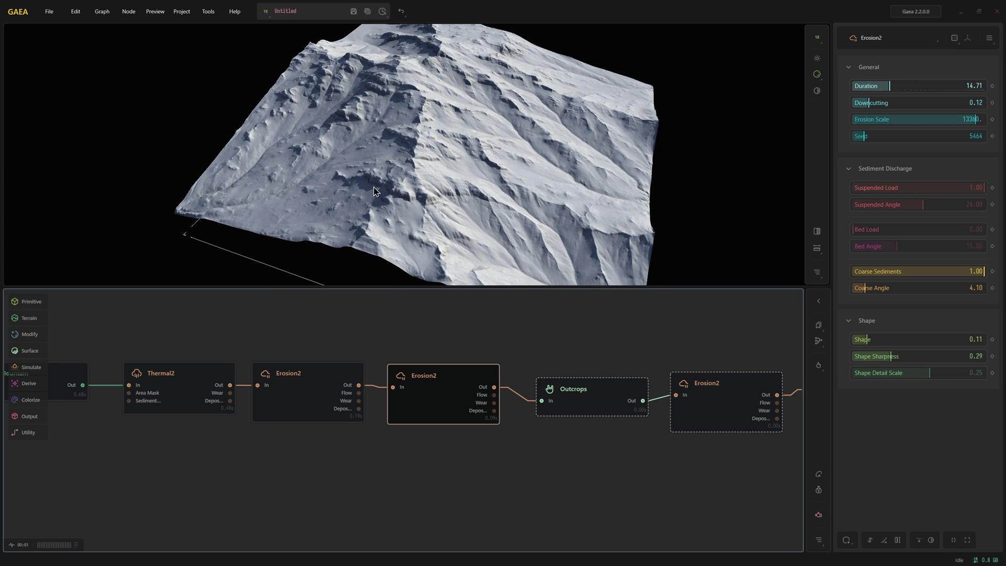
pyautogui.moveTo(413, 234); pyautogui.dragTo(420, 63)
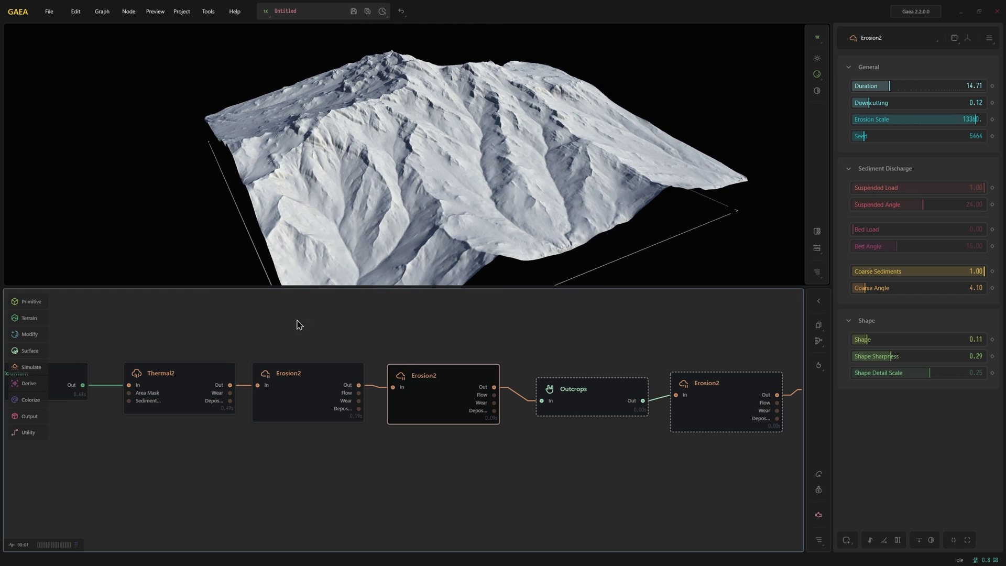
pyautogui.moveTo(153, 330); pyautogui.dragTo(276, 353, button='middle')
# Preview the Mountain node and the first two Erosion2 nodes in turn.
pyautogui.click(192, 384)
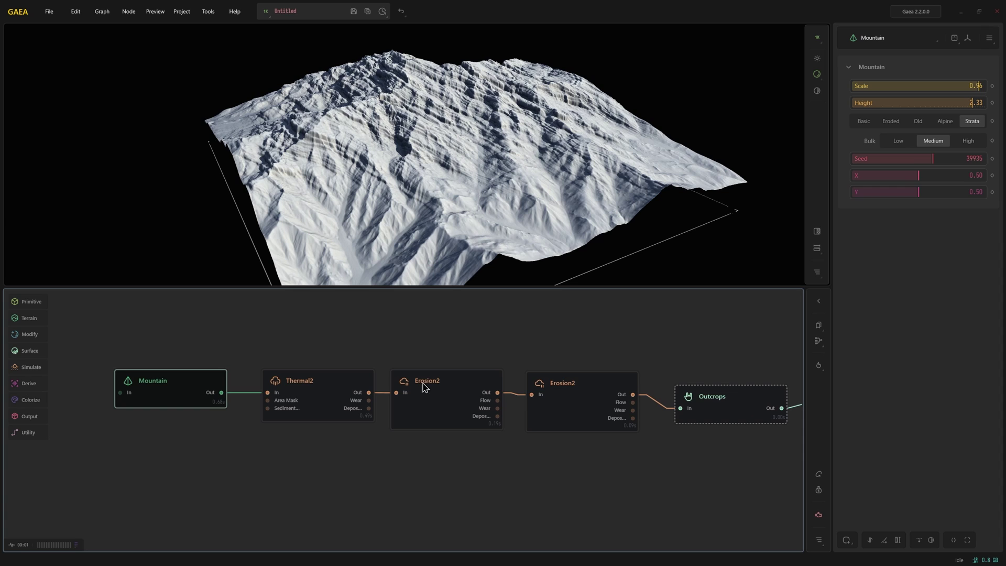
pyautogui.click(899, 141)
pyautogui.click(486, 429)
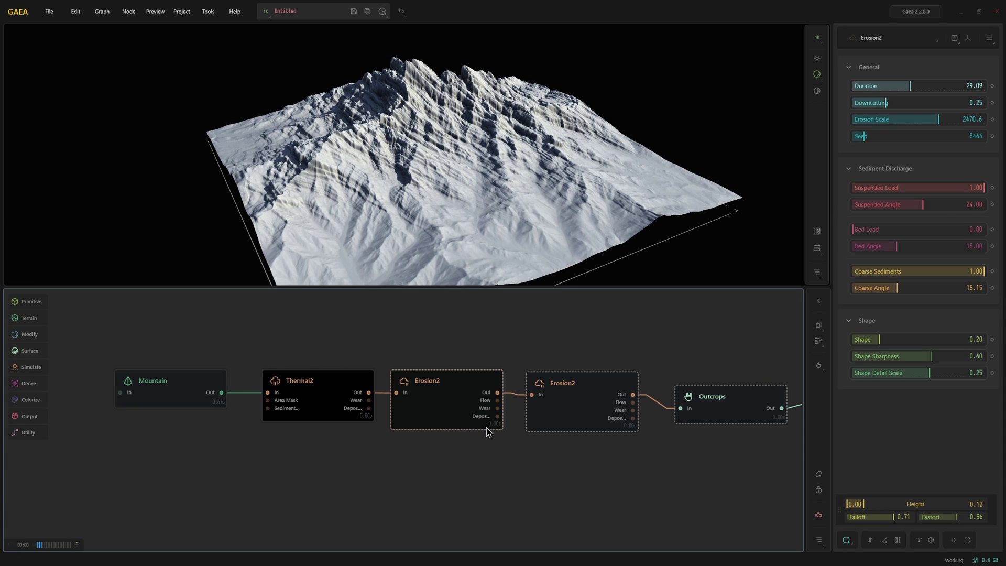
pyautogui.click(582, 409)
# Preview the last Erosion2 and the Adjust output, viewing the terrain from the side.
pyautogui.moveTo(590, 417); pyautogui.dragTo(358, 396, button='middle')
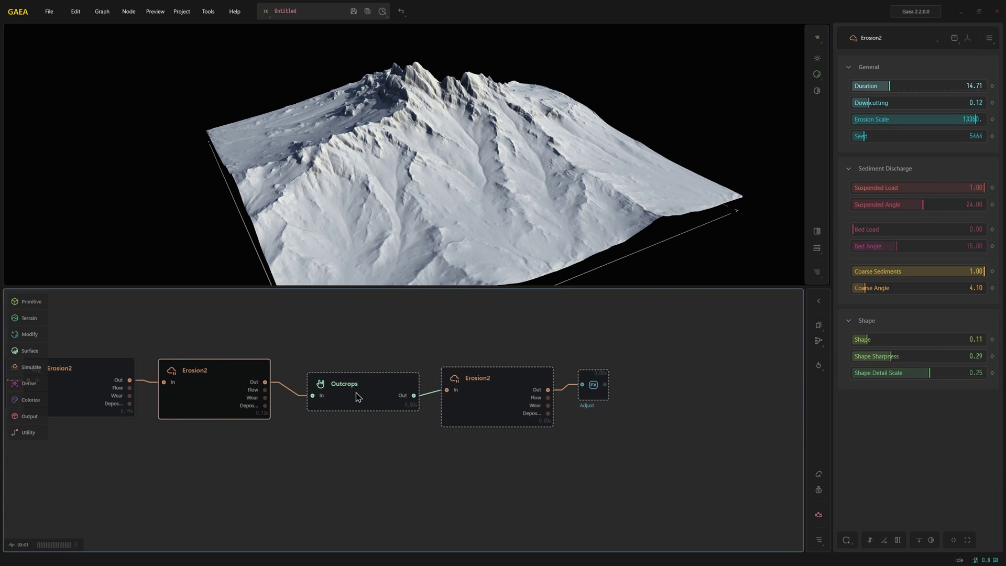
pyautogui.click(489, 423)
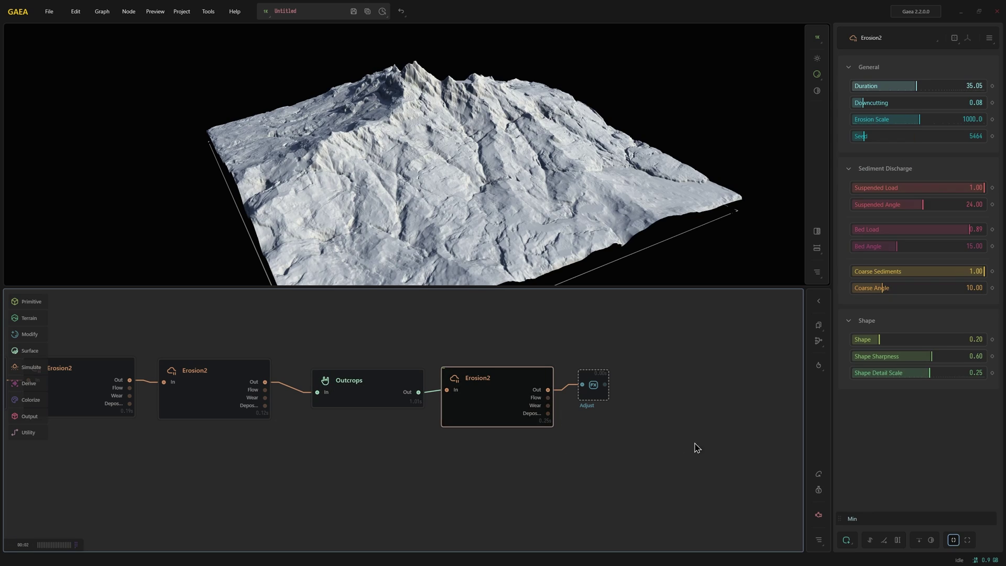
pyautogui.click(597, 396)
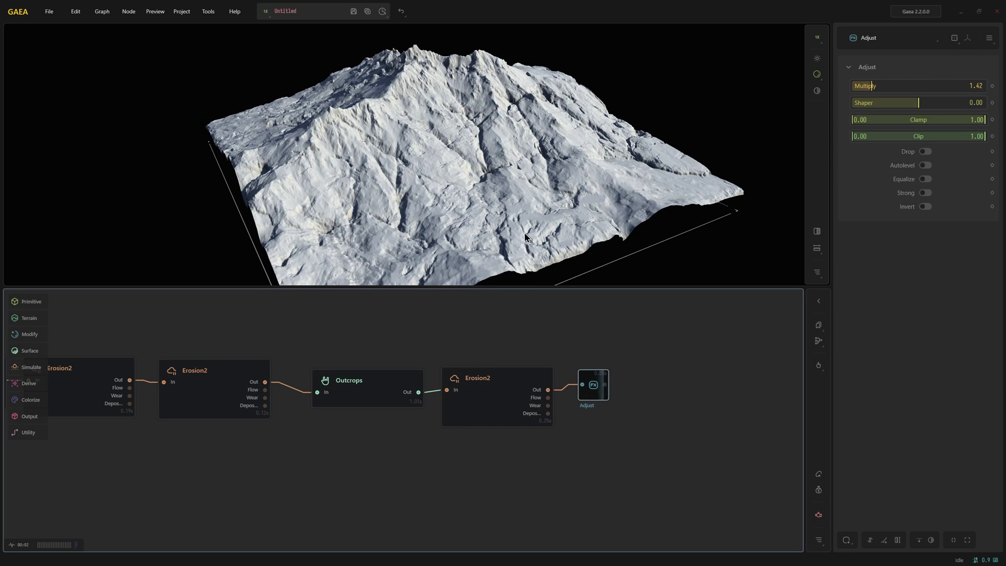
pyautogui.moveTo(525, 232)
pyautogui.mouseDown()
pyautogui.moveTo(485, 202)
pyautogui.moveTo(506, 215)
pyautogui.moveTo(488, 157)
pyautogui.mouseUp()
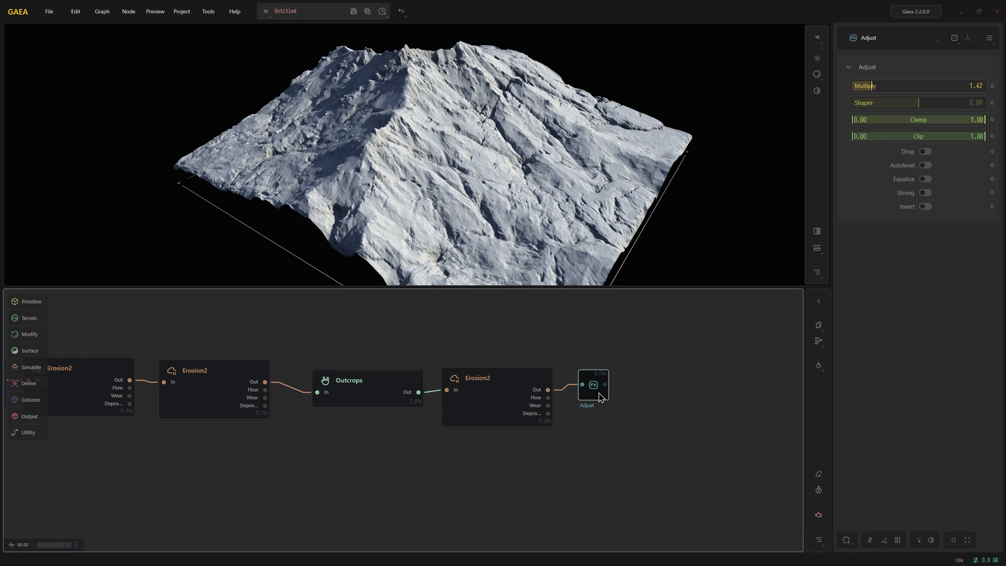
# Add an Erosion2 after Adjust with coarse sediments 0.35, bed load 0.17 and suspended load 0.31.
pyautogui.moveTo(604, 385); pyautogui.dragTo(622, 393)
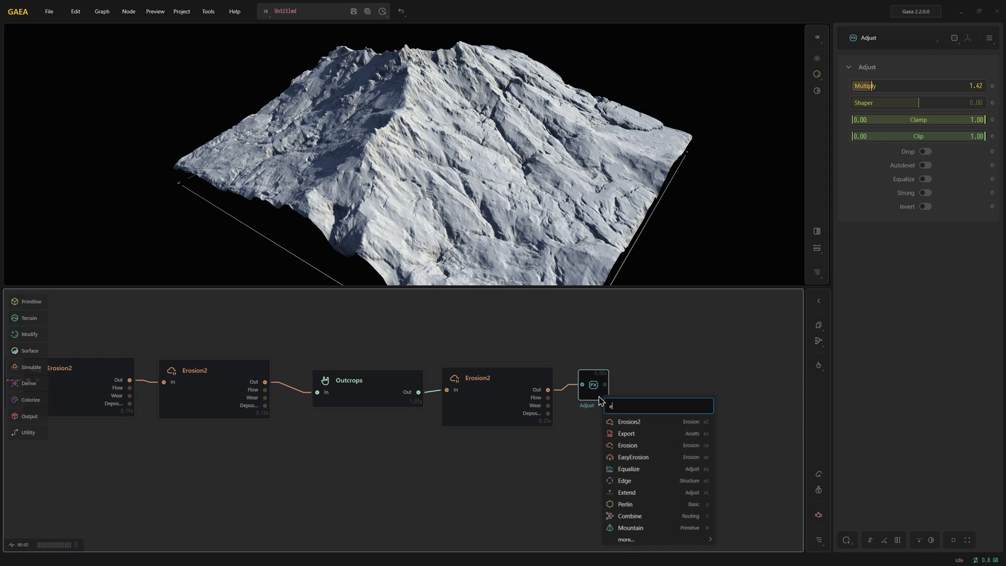
pyautogui.click(627, 426)
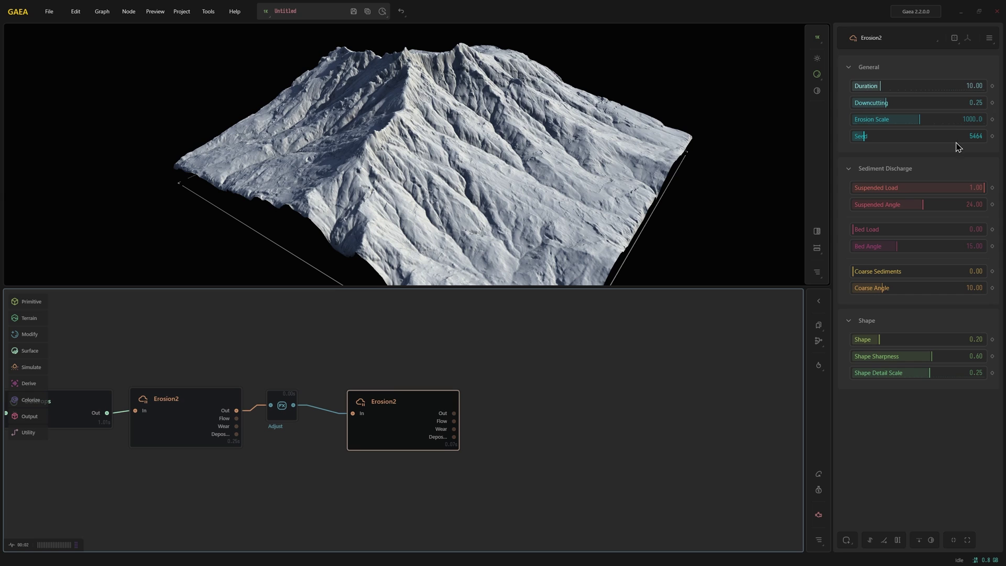
pyautogui.moveTo(474, 140); pyautogui.dragTo(455, 131)
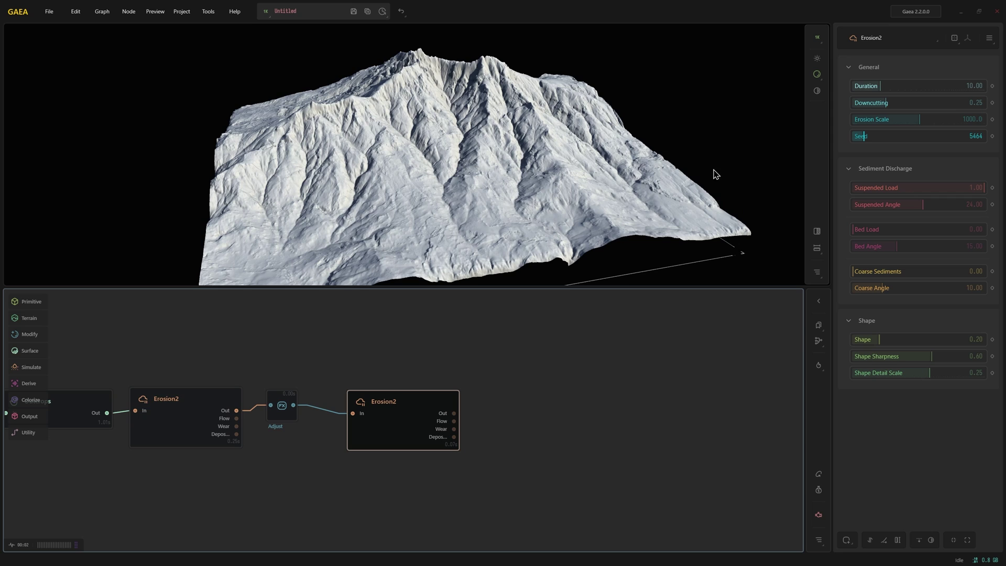
pyautogui.moveTo(856, 272); pyautogui.dragTo(878, 272)
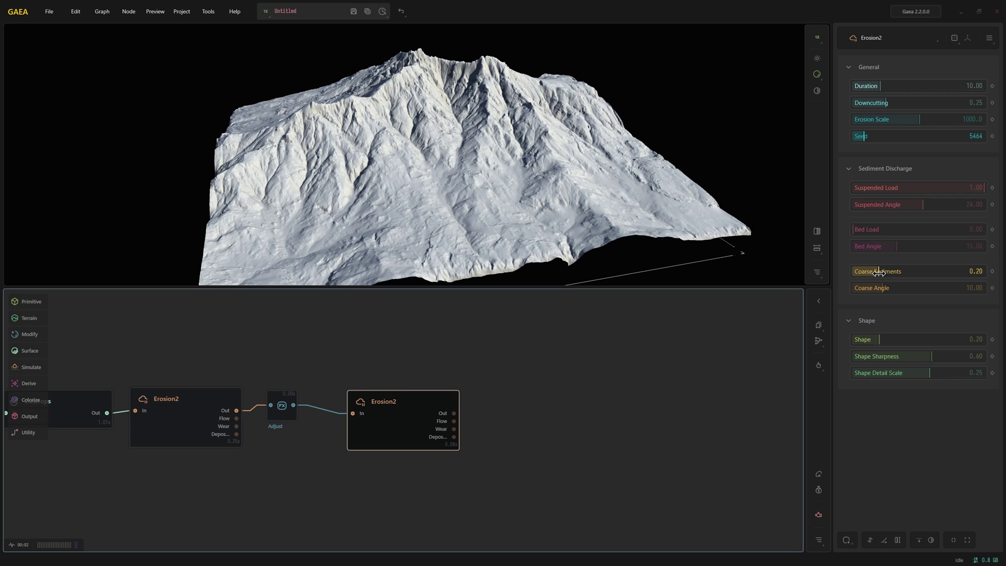
pyautogui.moveTo(879, 272); pyautogui.dragTo(900, 271)
pyautogui.moveTo(857, 229); pyautogui.dragTo(876, 229)
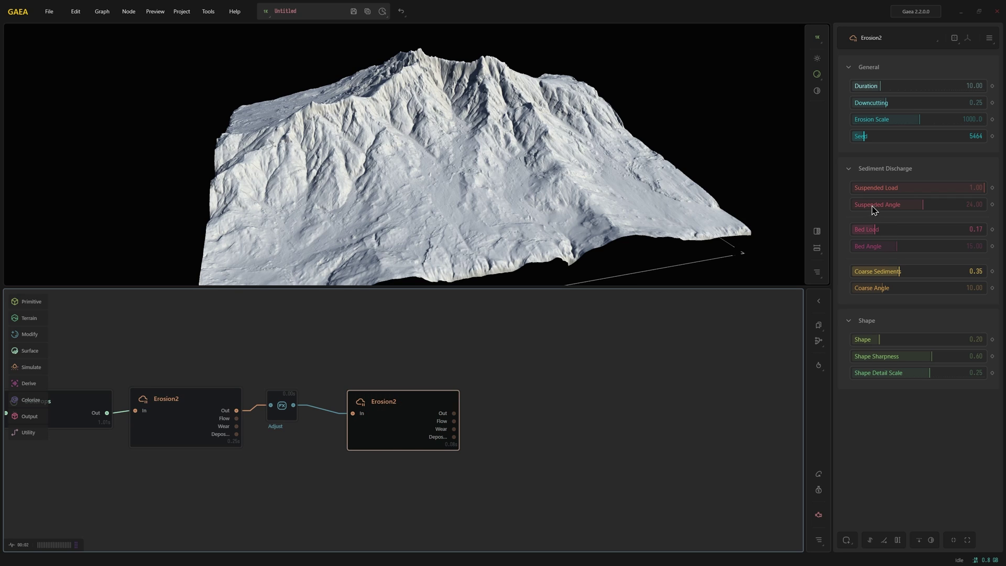
pyautogui.moveTo(896, 189); pyautogui.dragTo(897, 187)
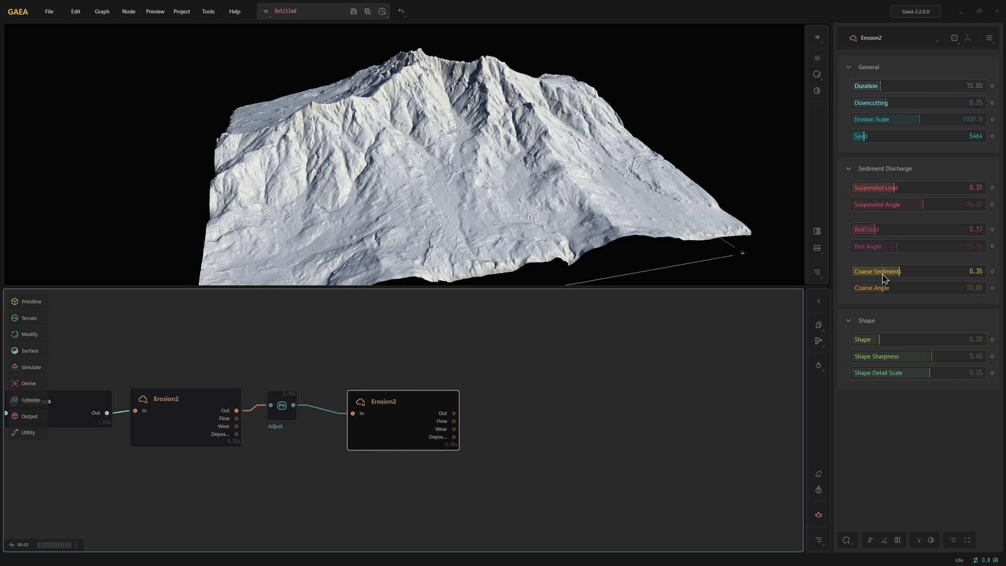
# Shrink its shape detail scale near zero, lower downcutting to 0.13 and lengthen duration to 26.10.
pyautogui.moveTo(461, 253)
pyautogui.mouseDown(button='middle')
pyautogui.moveTo(417, 230)
pyautogui.moveTo(467, 139)
pyautogui.moveTo(483, 230)
pyautogui.moveTo(478, 210)
pyautogui.mouseUp(button='middle')
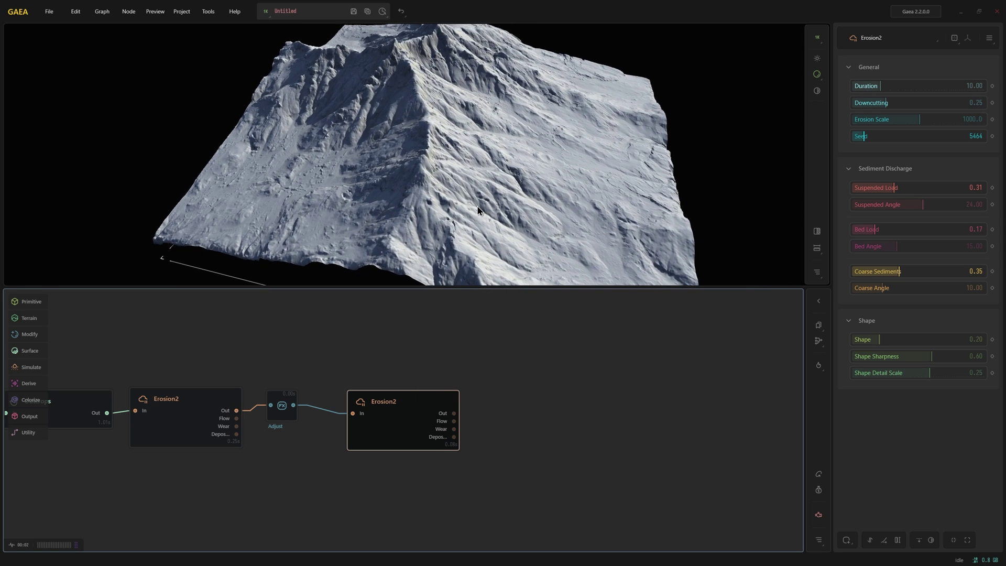
pyautogui.click(866, 377)
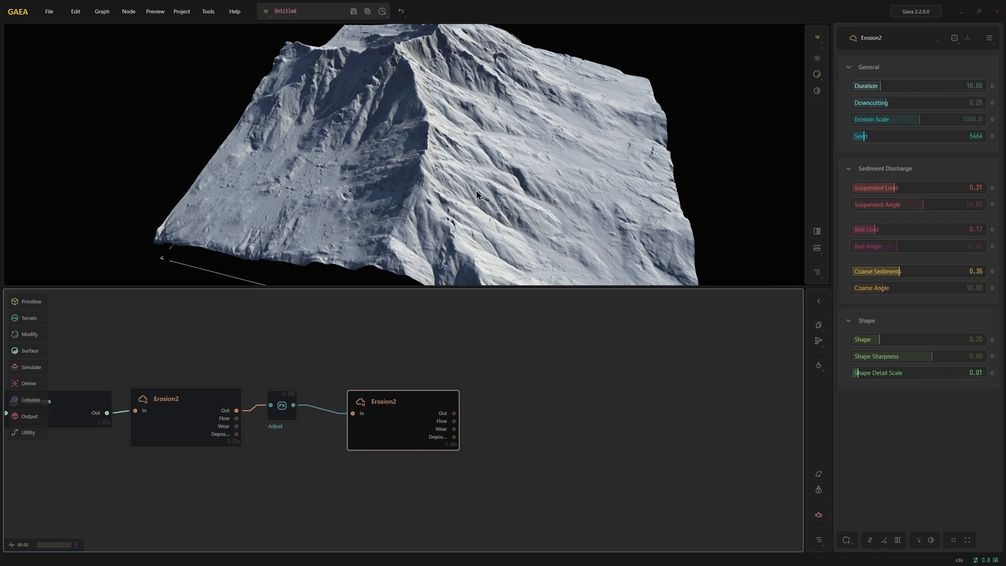
pyautogui.moveTo(479, 196); pyautogui.dragTo(444, 143, button='middle')
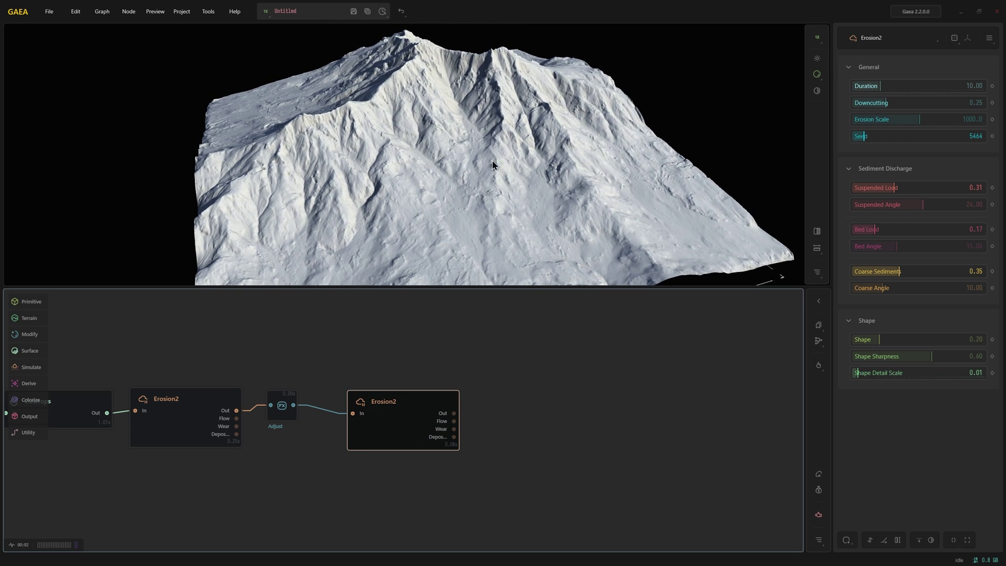
pyautogui.moveTo(511, 224); pyautogui.dragTo(419, 219, button='middle')
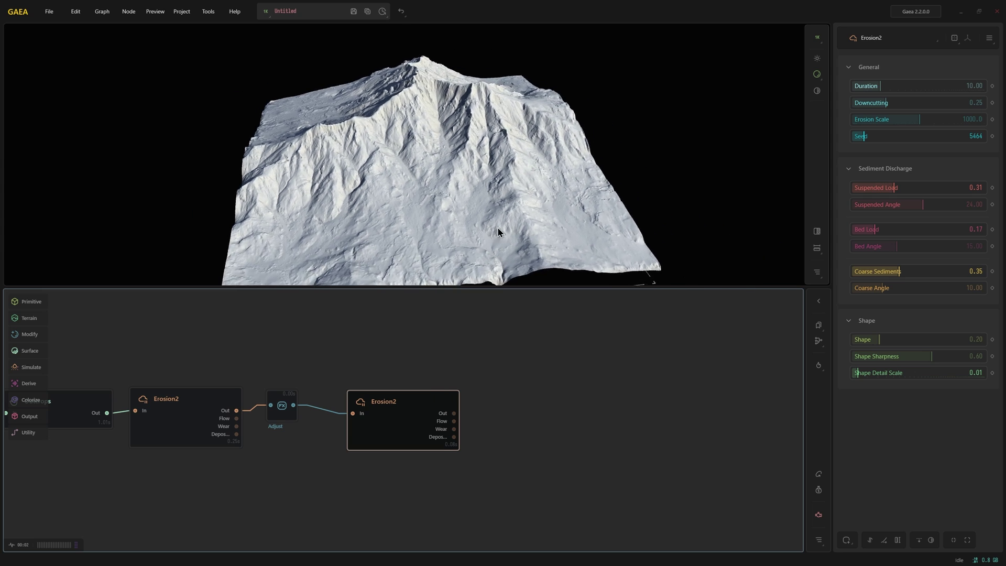
pyautogui.click(871, 103)
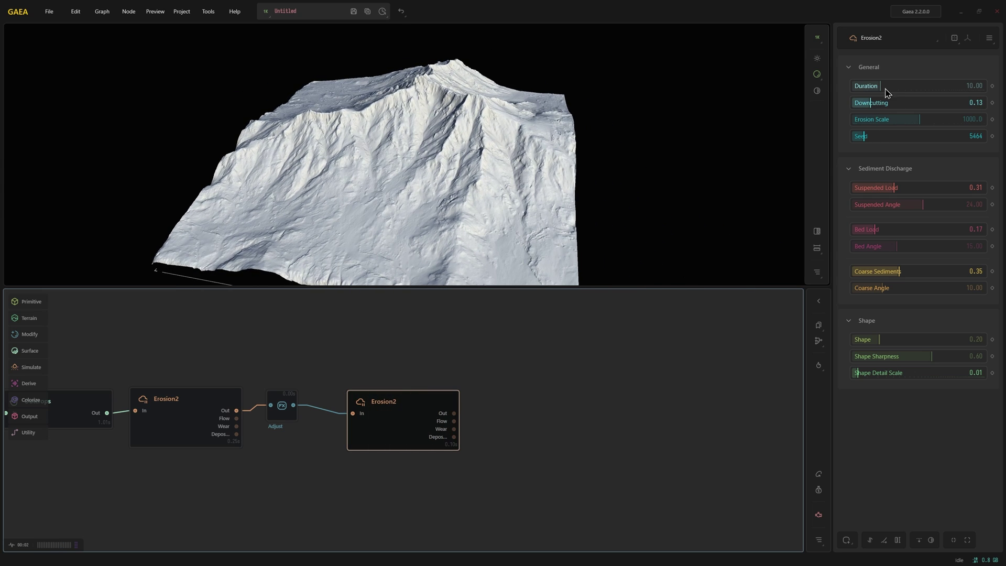
pyautogui.moveTo(882, 86); pyautogui.dragTo(913, 85)
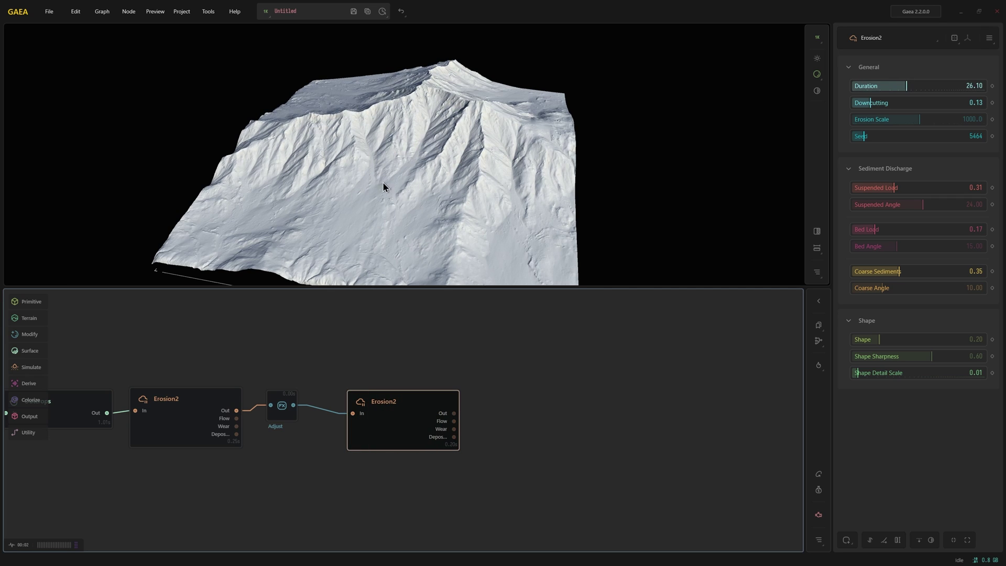
# Try a coarse sediment angle near 20, then settle it at 4.50.
pyautogui.click(865, 288)
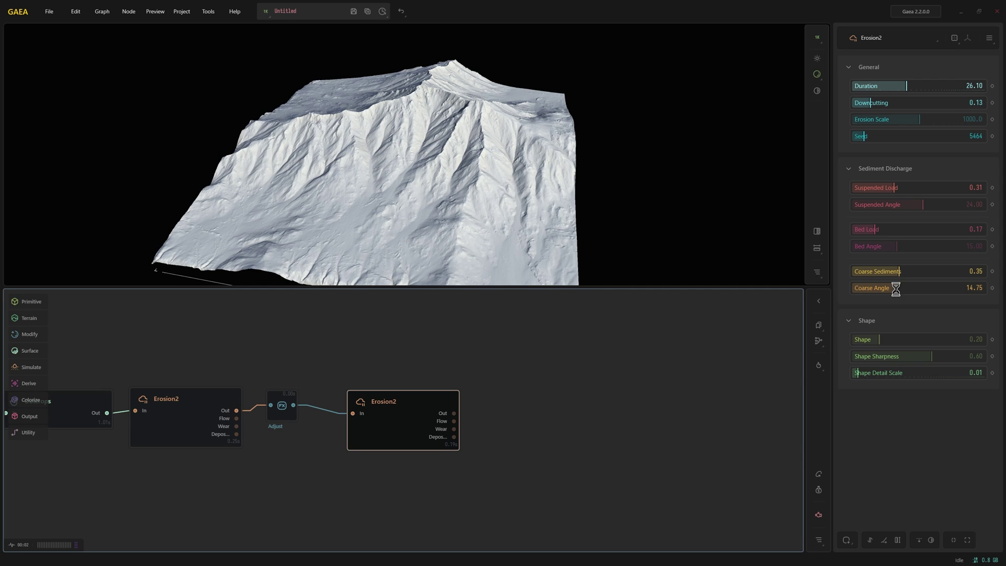
pyautogui.moveTo(874, 288); pyautogui.dragTo(912, 288)
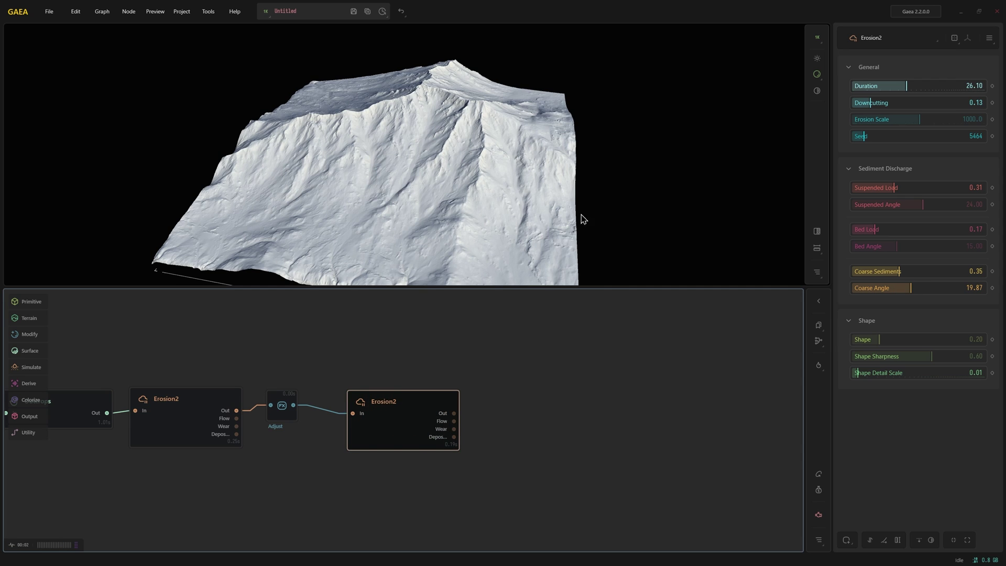
pyautogui.moveTo(410, 141)
pyautogui.mouseDown()
pyautogui.moveTo(440, 127)
pyautogui.moveTo(429, 116)
pyautogui.moveTo(455, 133)
pyautogui.mouseUp()
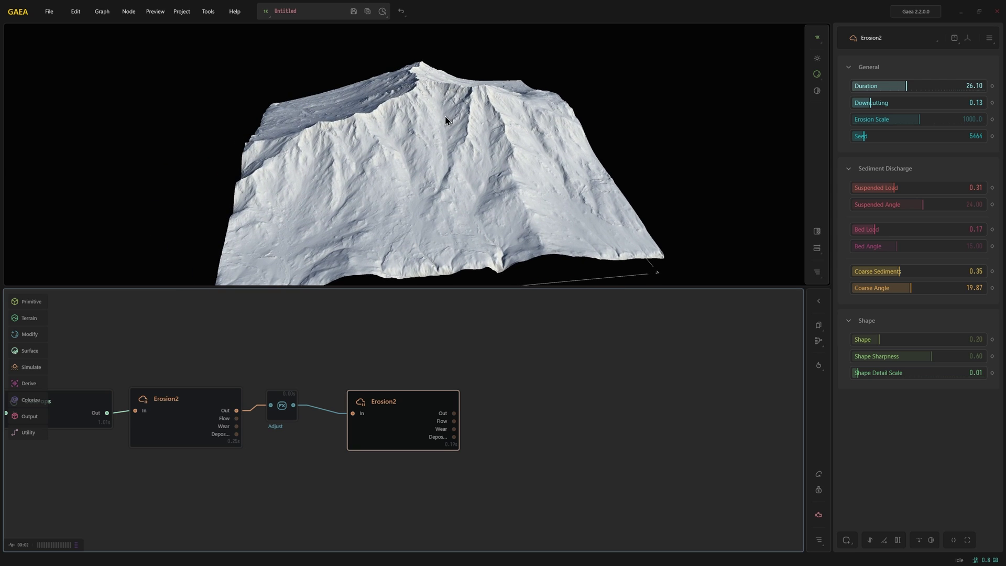
pyautogui.click(869, 288)
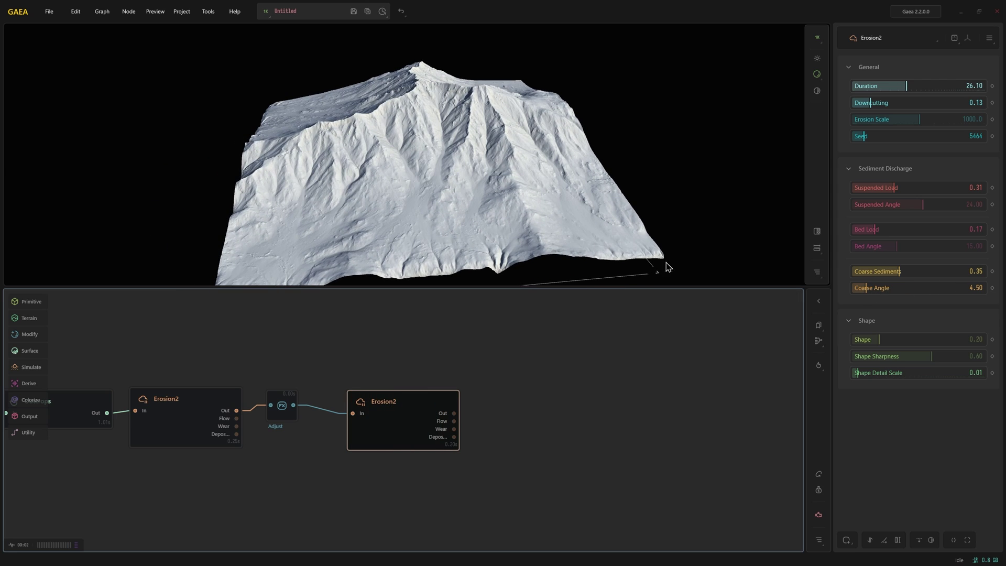
pyautogui.moveTo(395, 217)
pyautogui.mouseDown()
pyautogui.moveTo(372, 224)
pyautogui.moveTo(450, 220)
pyautogui.moveTo(387, 209)
pyautogui.moveTo(303, 240)
pyautogui.moveTo(366, 249)
pyautogui.moveTo(395, 218)
pyautogui.mouseUp()
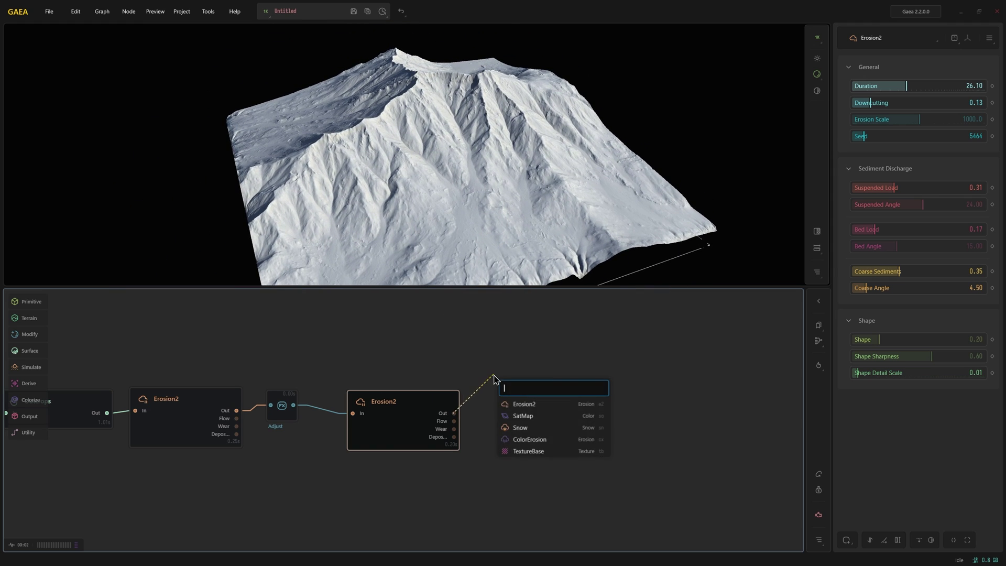
pyautogui.write('sand')
# Add a Sandstone node after Erosion2 with chipping off and layer spacing 0.38.
pyautogui.click(516, 405)
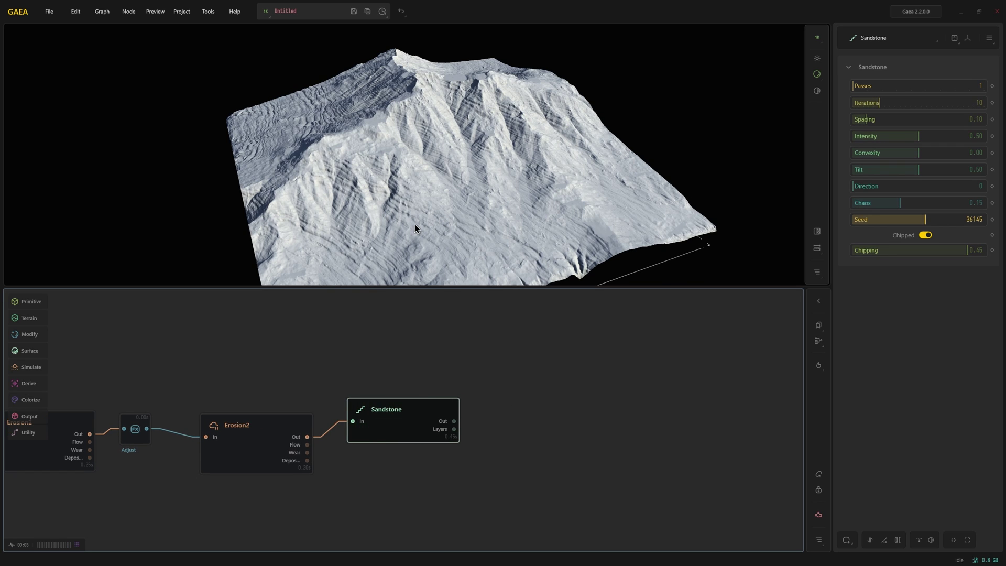
pyautogui.moveTo(419, 224); pyautogui.dragTo(357, 250)
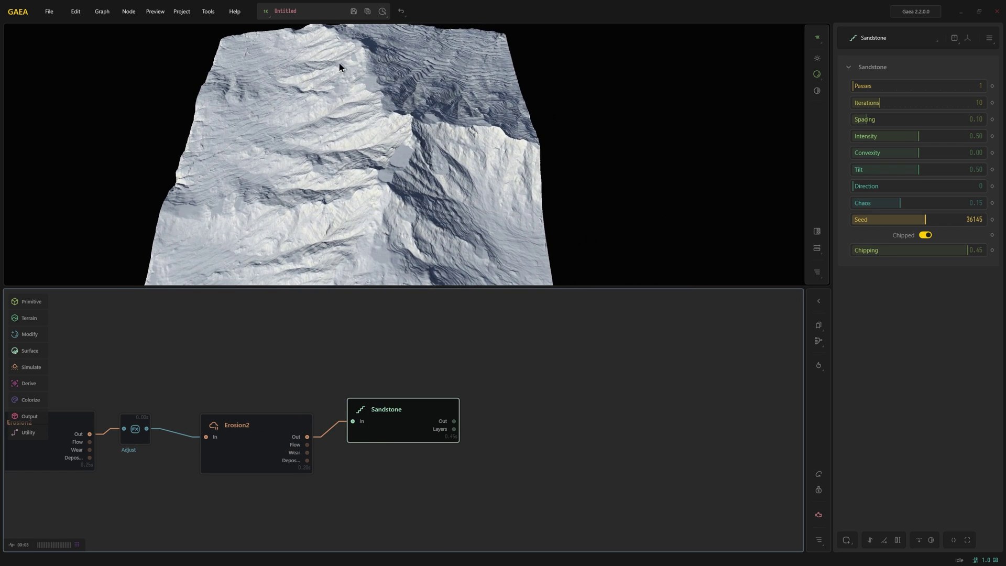
pyautogui.click(926, 236)
pyautogui.moveTo(394, 204)
pyautogui.mouseDown()
pyautogui.moveTo(448, 182)
pyautogui.moveTo(487, 182)
pyautogui.mouseUp()
pyautogui.moveTo(369, 164)
pyautogui.mouseDown()
pyautogui.moveTo(358, 175)
pyautogui.moveTo(420, 189)
pyautogui.mouseUp()
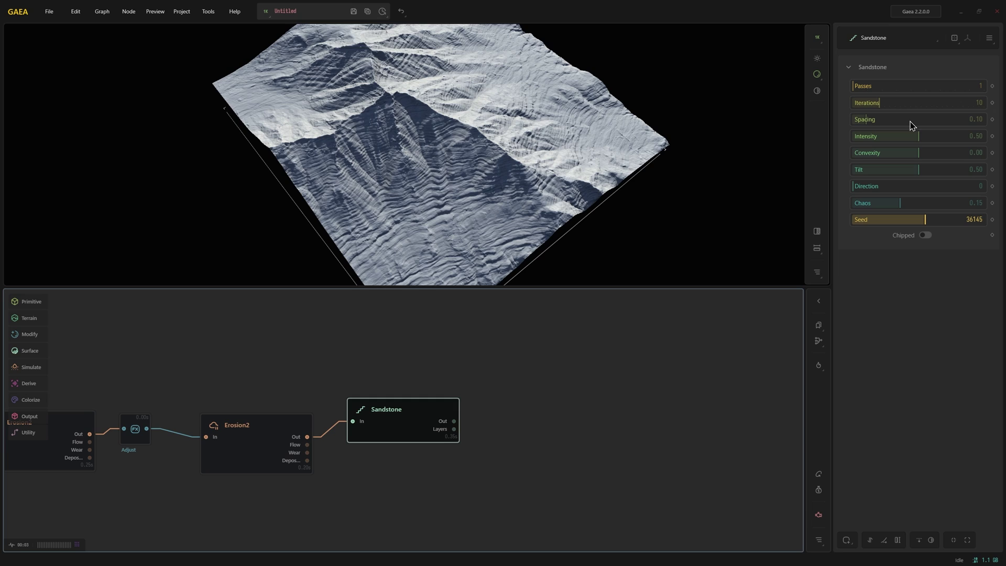
pyautogui.moveTo(899, 121); pyautogui.dragTo(903, 120)
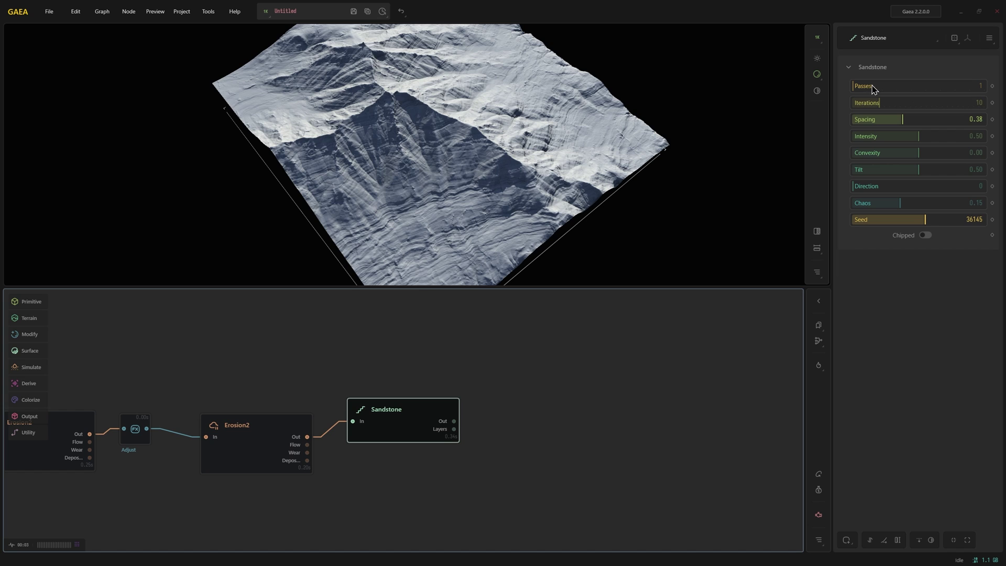
# Set Sandstone passes to 2, intensity 0.28 and chaos about 0.38, then bring up the modifier menu.
pyautogui.click(901, 86)
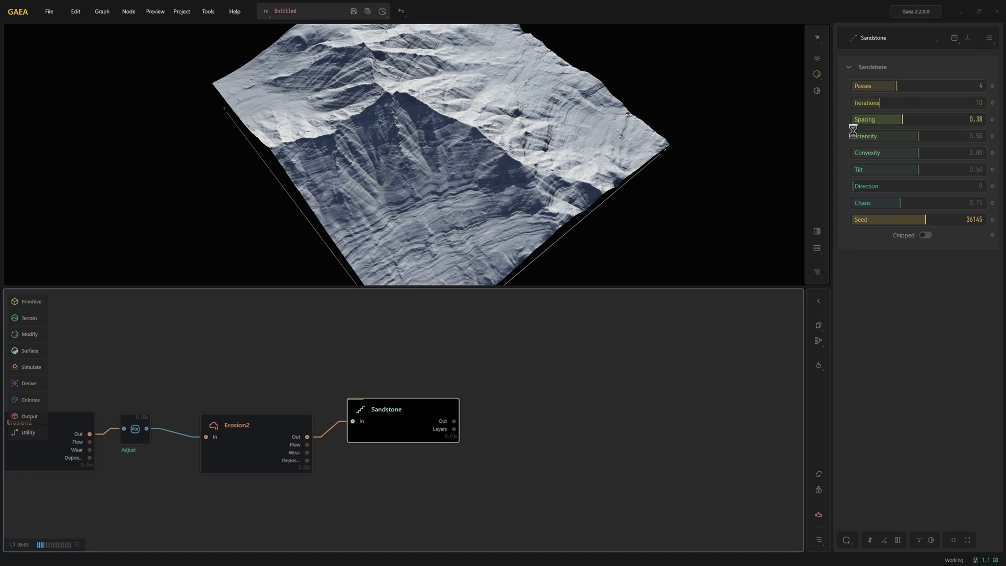
pyautogui.moveTo(444, 198); pyautogui.dragTo(396, 151)
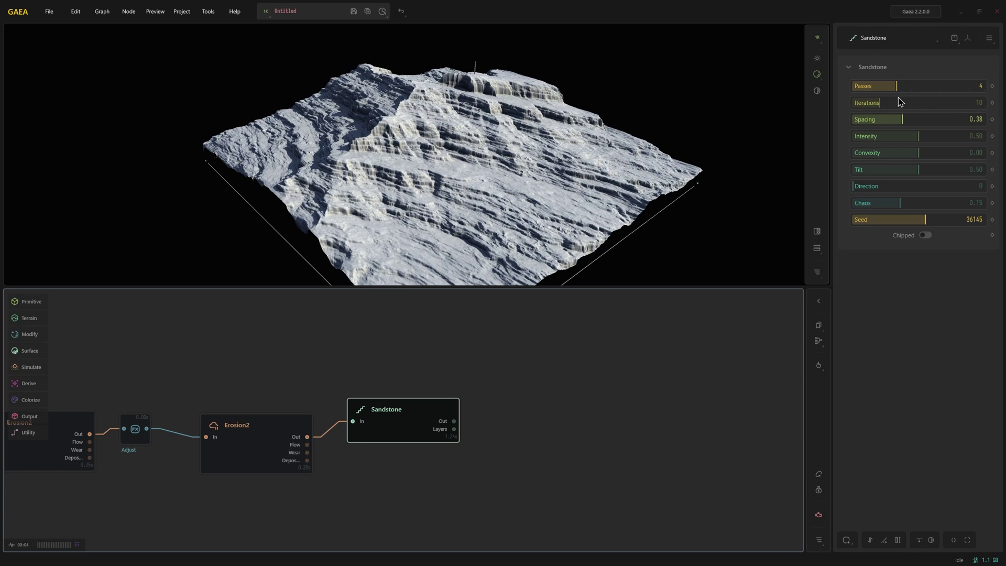
pyautogui.click(871, 87)
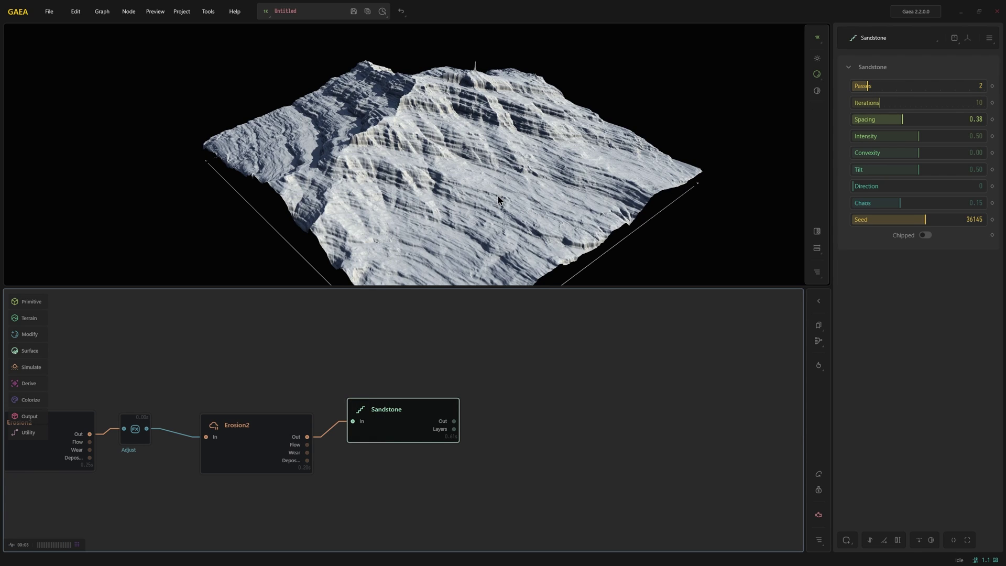
pyautogui.moveTo(503, 197); pyautogui.dragTo(527, 220)
pyautogui.moveTo(896, 137); pyautogui.dragTo(890, 136)
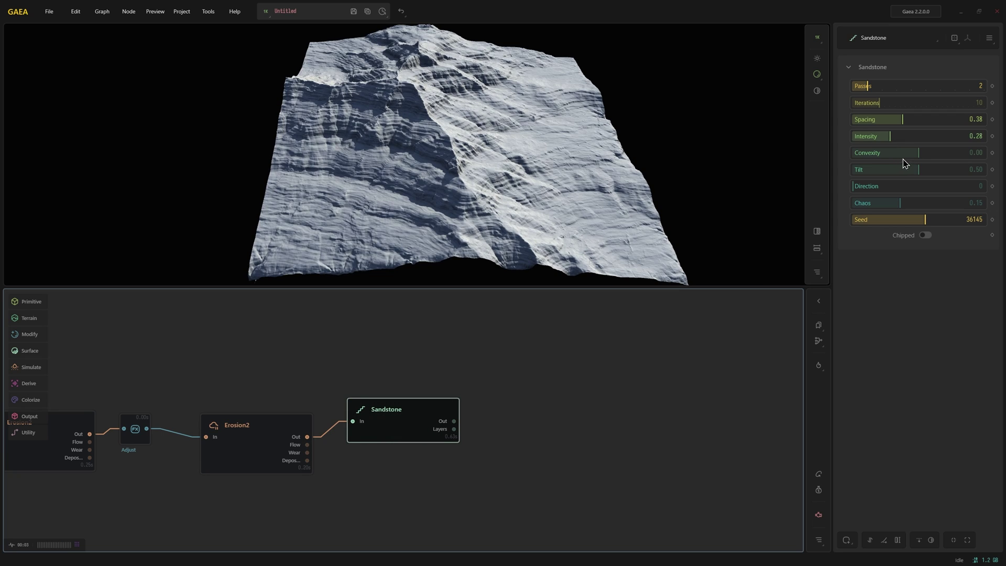
pyautogui.click(979, 206)
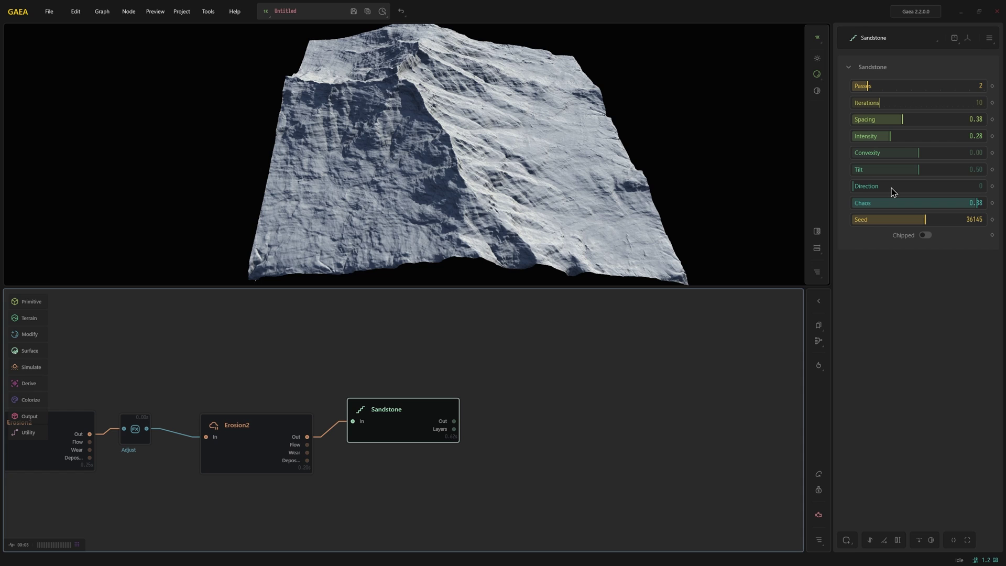
pyautogui.moveTo(401, 175); pyautogui.dragTo(372, 139)
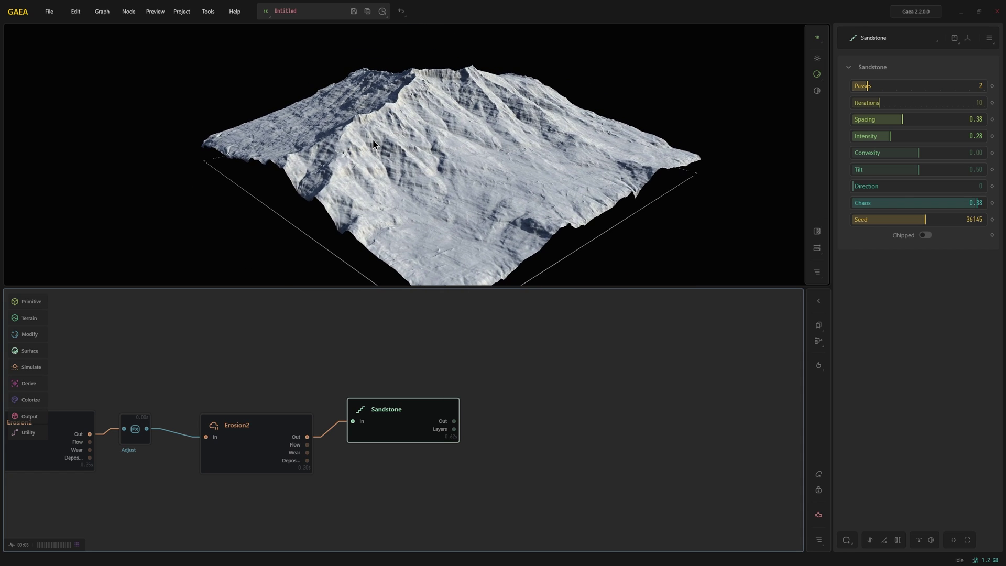
pyautogui.click(848, 541)
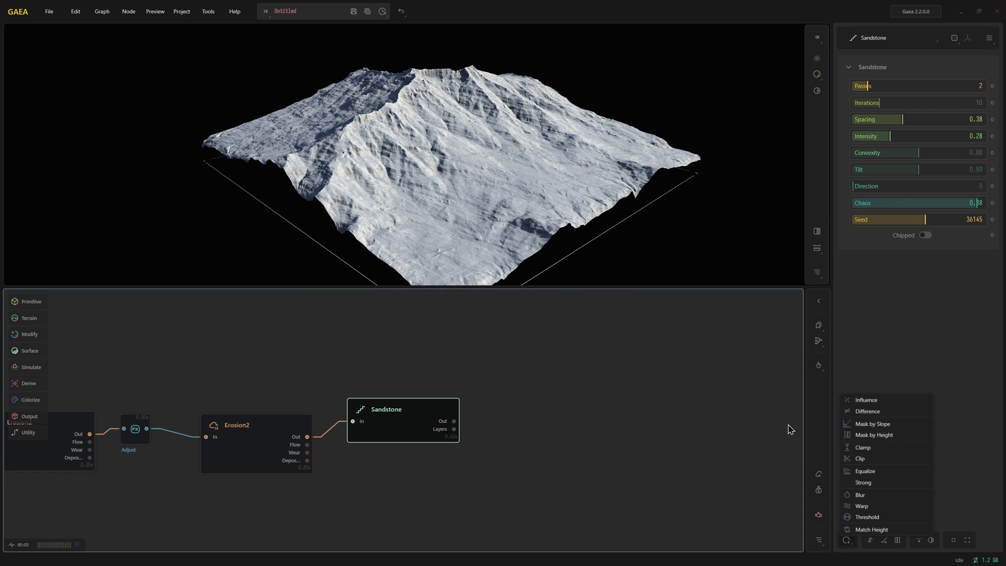
# Mask the Sandstone by height with a lowered bottom, soft falloff and distorted edge.
pyautogui.click(897, 436)
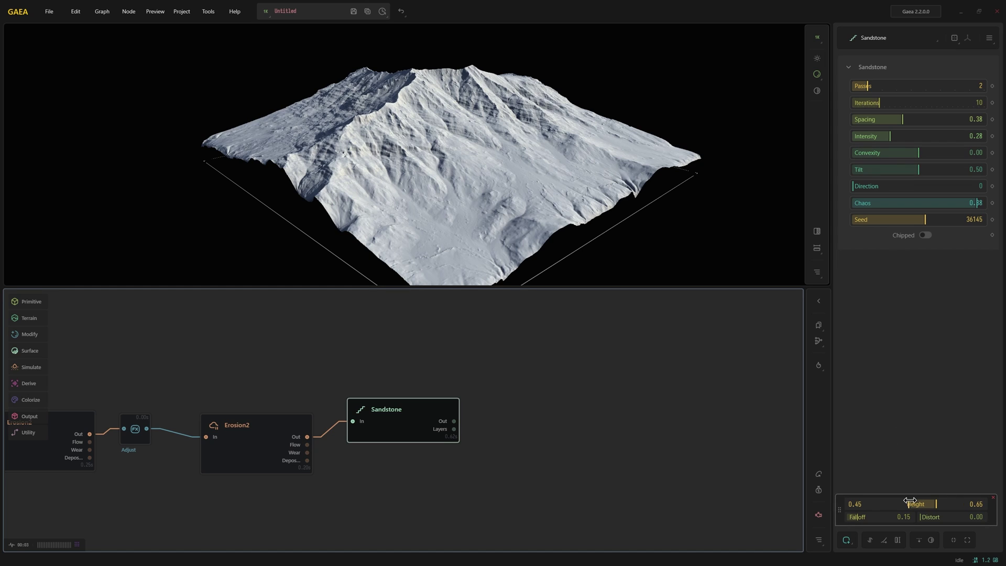
pyautogui.moveTo(910, 503)
pyautogui.mouseDown()
pyautogui.moveTo(898, 503)
pyautogui.moveTo(916, 503)
pyautogui.mouseUp()
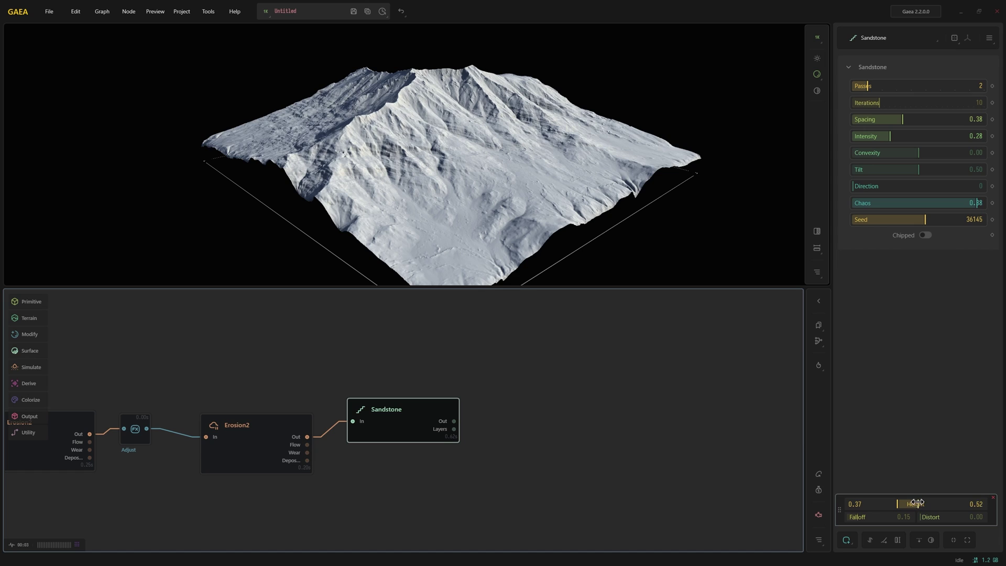
pyautogui.moveTo(865, 518); pyautogui.dragTo(872, 518)
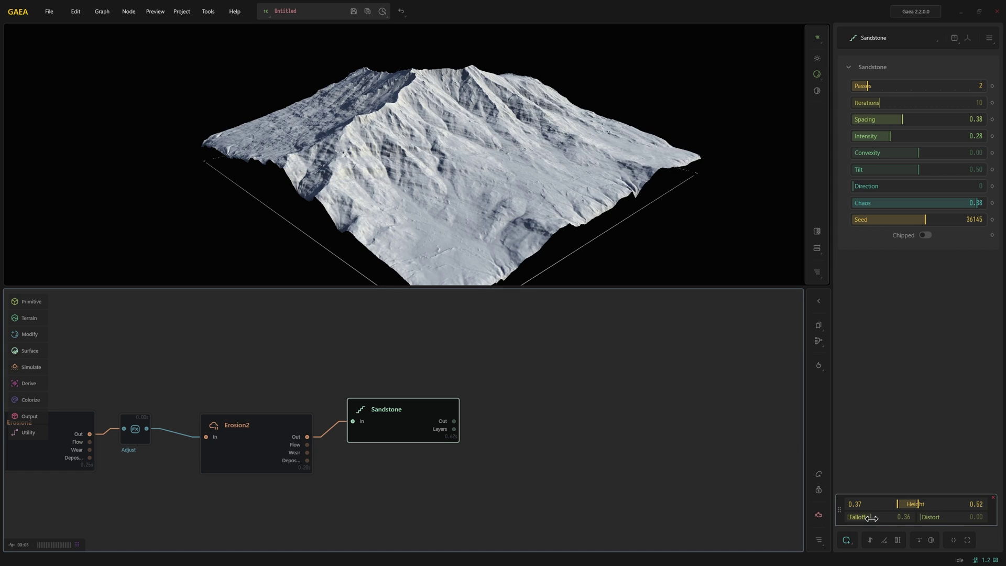
pyautogui.moveTo(946, 519); pyautogui.dragTo(961, 516)
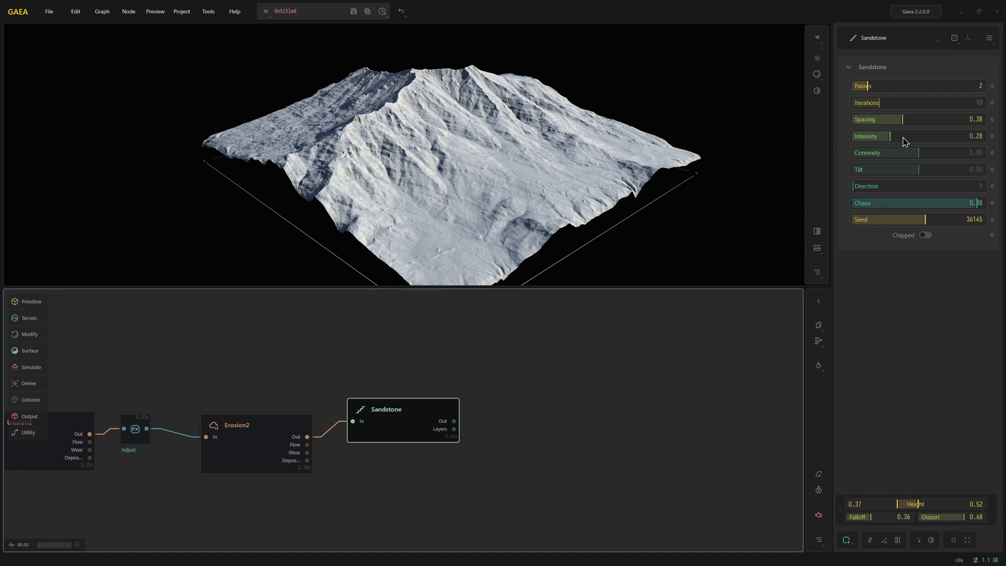
# Raise Sandstone intensity to 0.51 and convexity to 0.83, refining the height mask to falloff 0.19.
pyautogui.moveTo(904, 137); pyautogui.dragTo(916, 137)
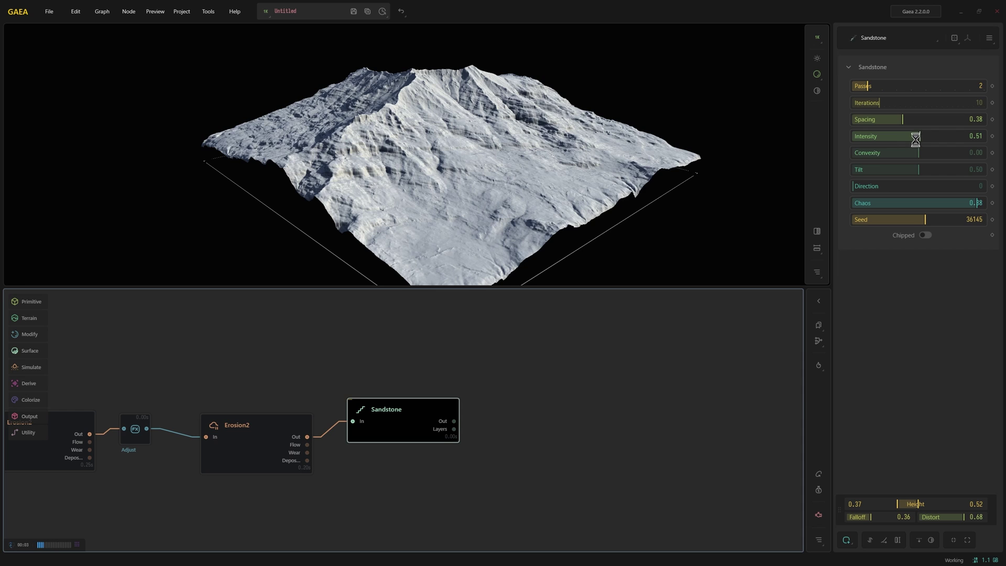
pyautogui.moveTo(394, 180); pyautogui.dragTo(481, 221)
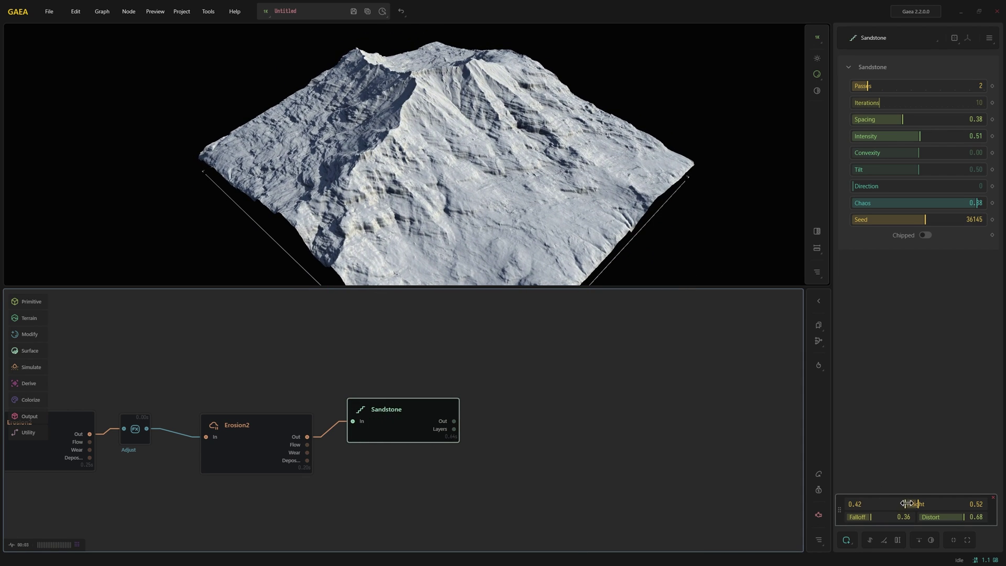
pyautogui.moveTo(909, 503); pyautogui.dragTo(857, 518)
pyautogui.moveTo(440, 182)
pyautogui.mouseDown()
pyautogui.moveTo(396, 167)
pyautogui.moveTo(409, 228)
pyautogui.mouseUp()
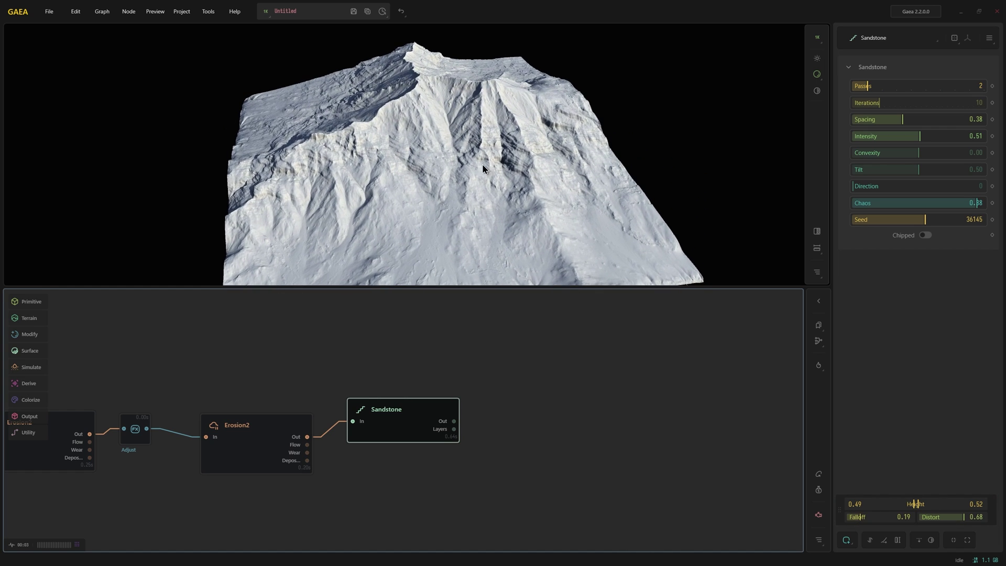
pyautogui.click(973, 152)
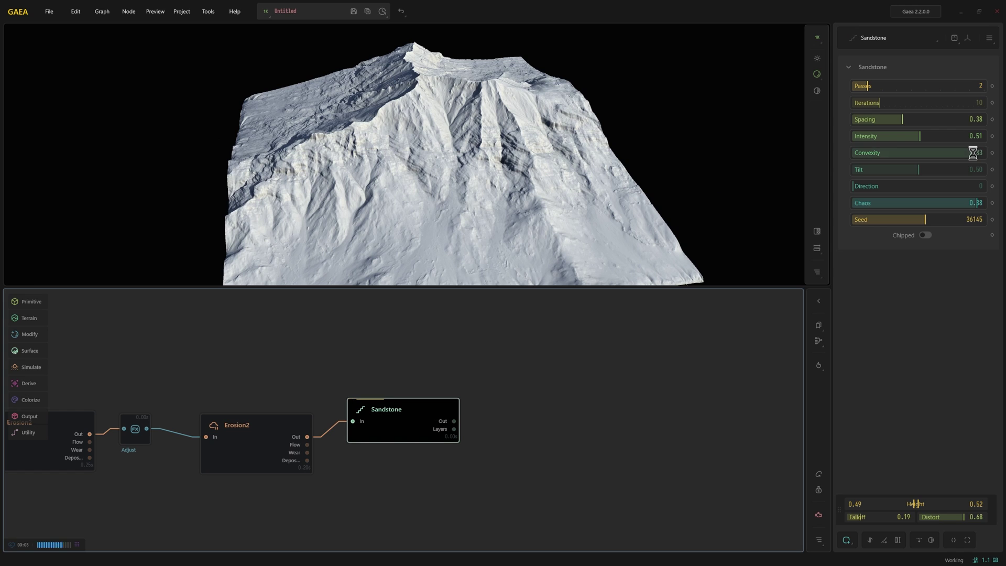
pyautogui.moveTo(441, 203); pyautogui.dragTo(465, 185, button='middle')
pyautogui.scroll(3, 464, 185)
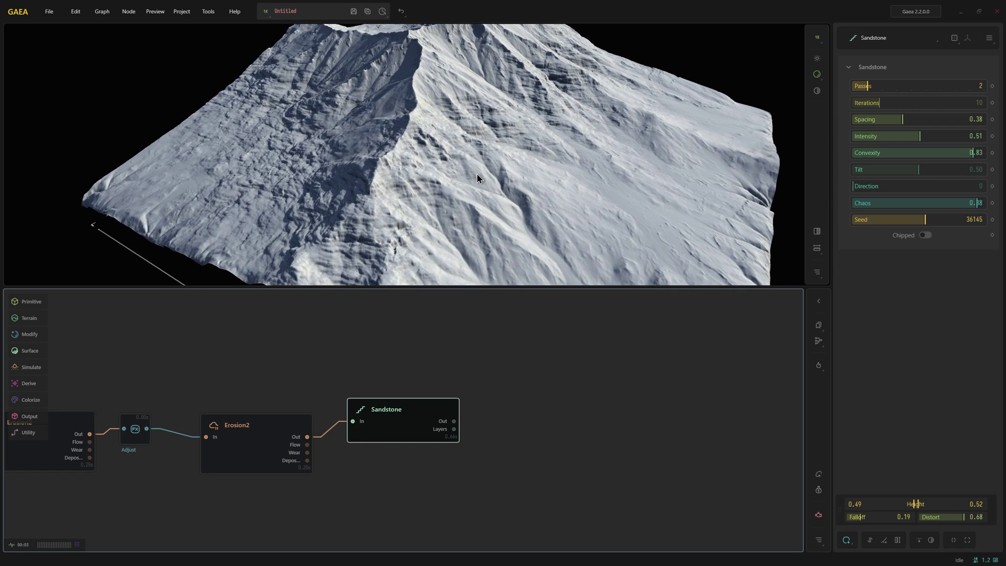
# Add an Erosion2 after Sandstone with bed load 0.17, coarse sediments 0.23 and duration 19.46.
pyautogui.moveTo(454, 422); pyautogui.dragTo(467, 429)
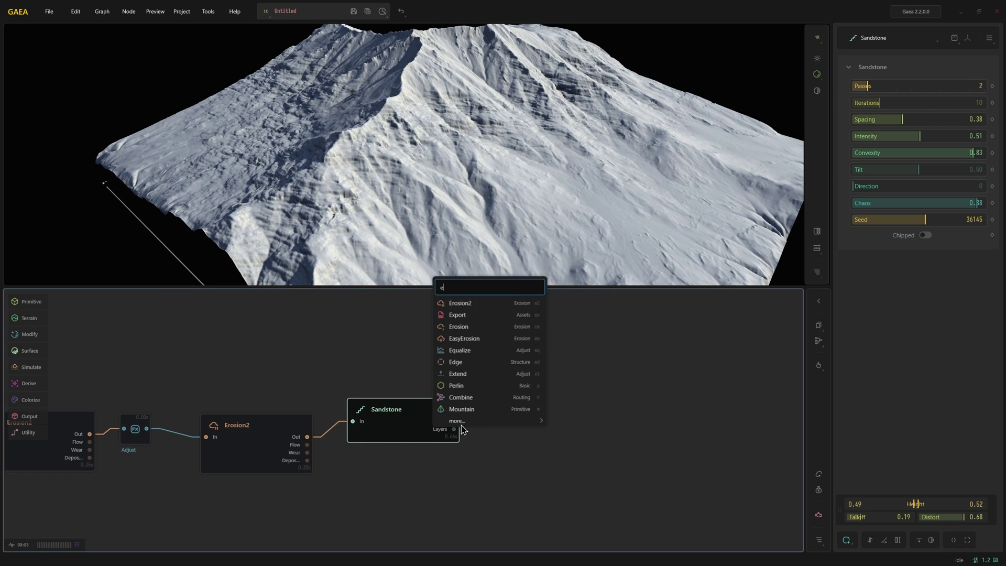
pyautogui.click(483, 301)
pyautogui.moveTo(409, 249); pyautogui.dragTo(439, 250, button='middle')
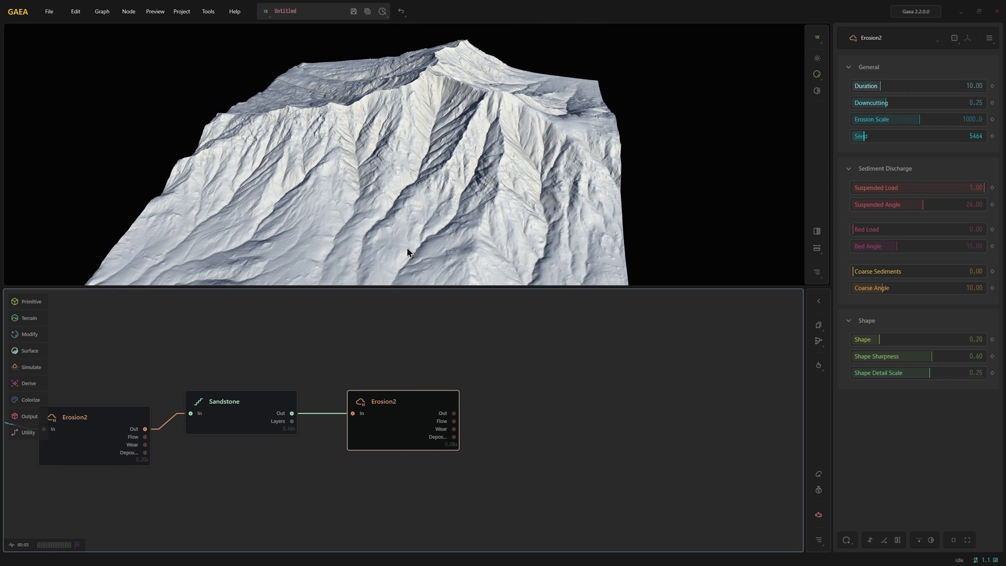
pyautogui.scroll(-2, 438, 250)
pyautogui.moveTo(867, 229); pyautogui.dragTo(880, 229)
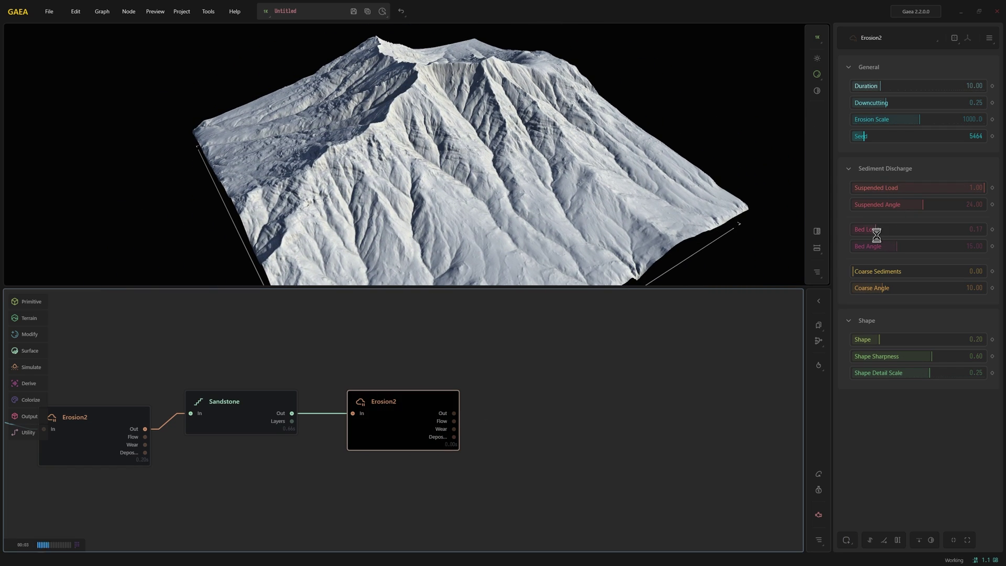
pyautogui.moveTo(855, 272); pyautogui.dragTo(884, 271)
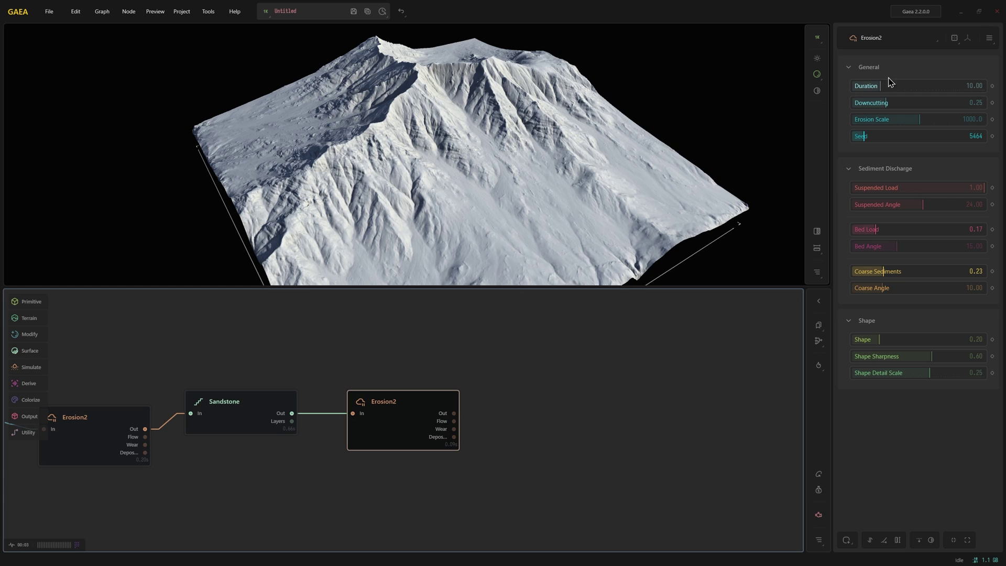
pyautogui.moveTo(883, 86); pyautogui.dragTo(898, 86)
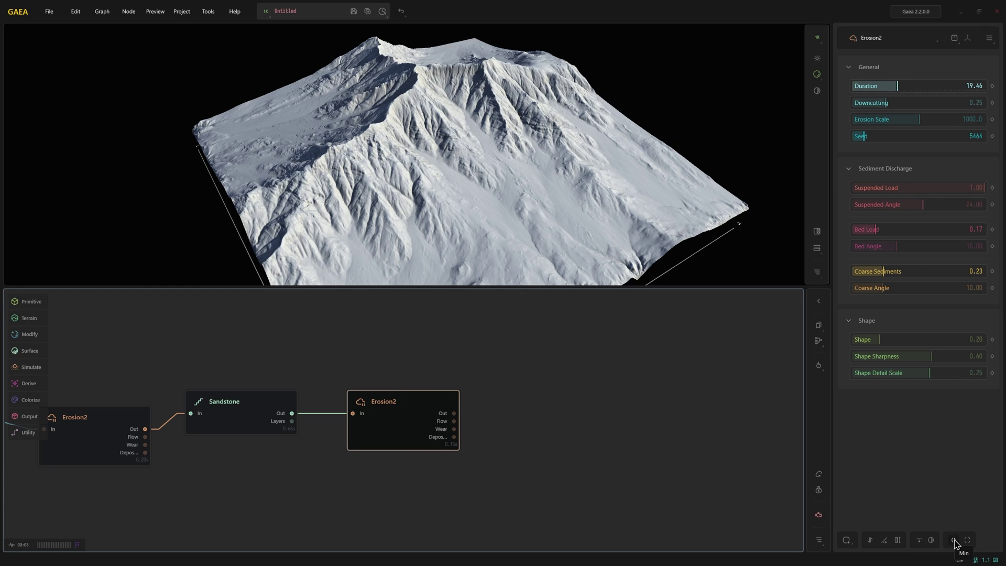
pyautogui.moveTo(538, 239)
pyautogui.mouseDown(button='middle')
pyautogui.moveTo(451, 165)
pyautogui.moveTo(353, 177)
pyautogui.mouseUp(button='middle')
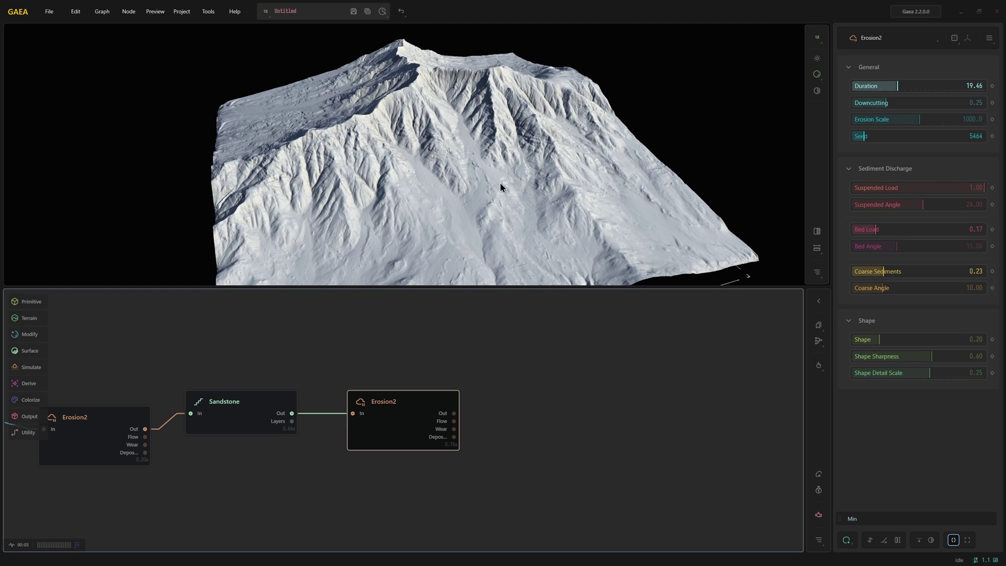
pyautogui.moveTo(500, 183)
pyautogui.mouseDown(button='middle')
pyautogui.moveTo(533, 202)
pyautogui.moveTo(480, 196)
pyautogui.moveTo(479, 171)
pyautogui.moveTo(504, 173)
pyautogui.moveTo(519, 205)
pyautogui.moveTo(474, 180)
pyautogui.moveTo(480, 192)
pyautogui.mouseUp(button='middle')
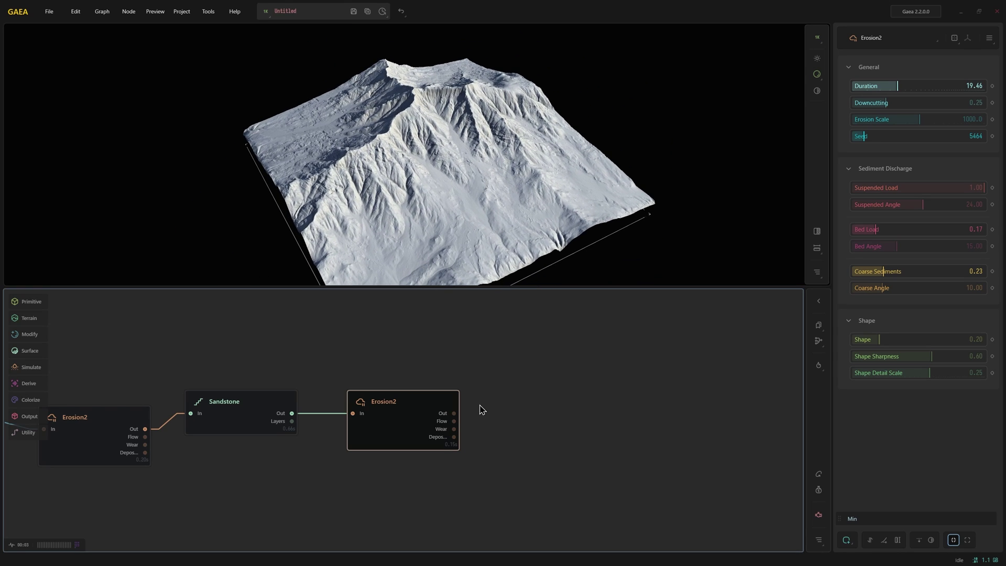
pyautogui.moveTo(481, 411); pyautogui.dragTo(376, 419, button='middle')
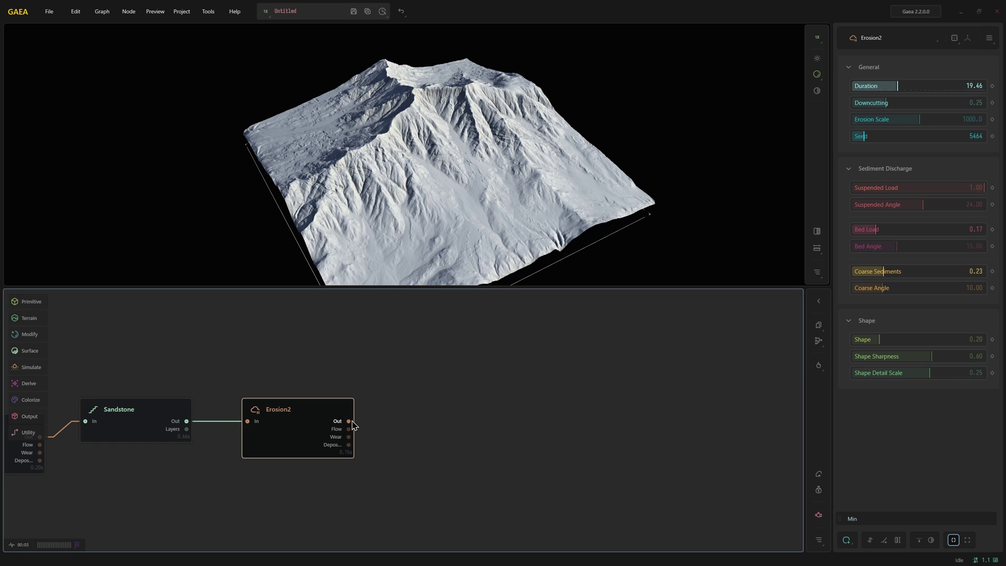
# Add a SatMap node after Erosion2 and try a couple of Rock palettes.
pyautogui.moveTo(349, 421); pyautogui.dragTo(418, 386)
pyautogui.write('sa')
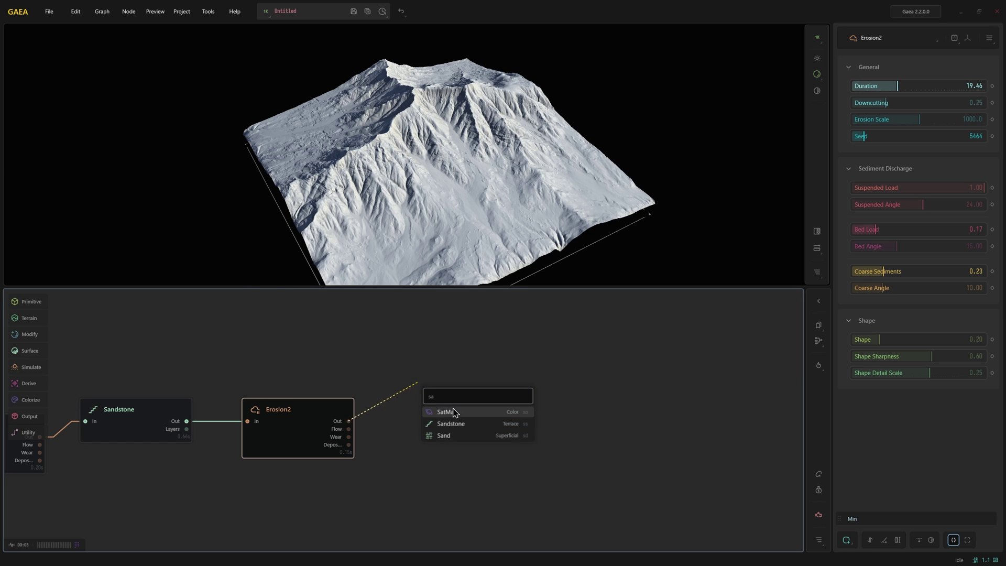
pyautogui.click(447, 412)
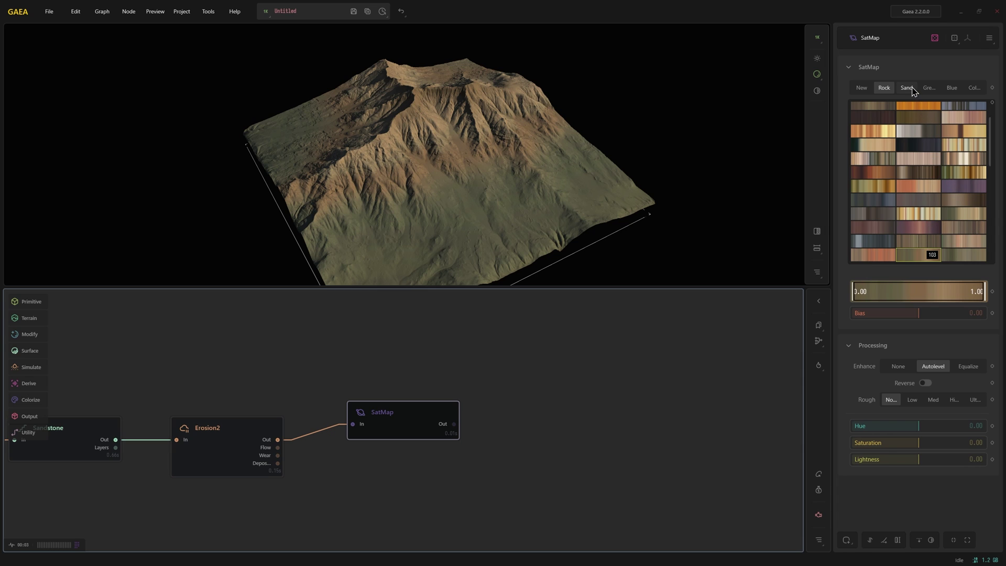
pyautogui.scroll(-3, 920, 189)
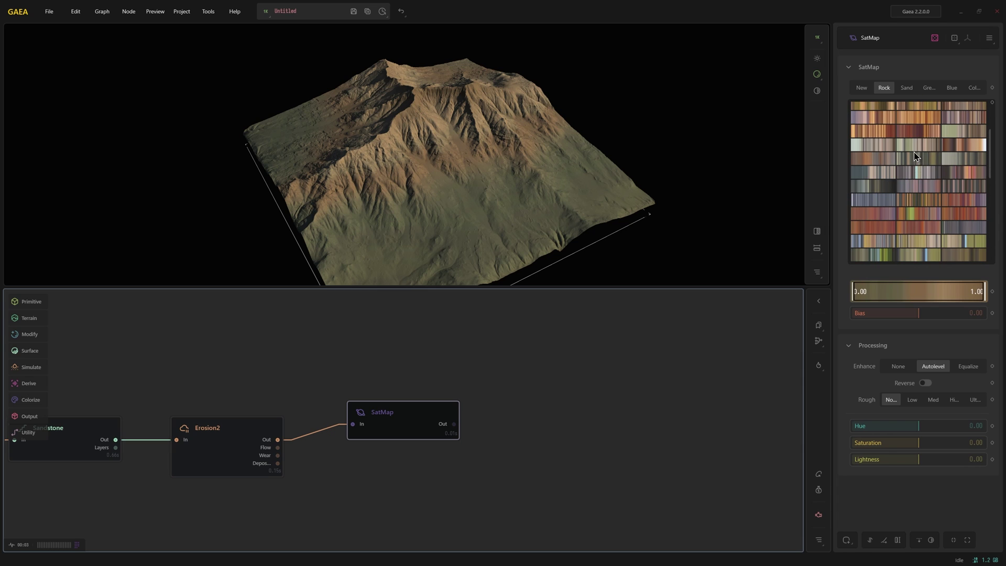
pyautogui.click(884, 149)
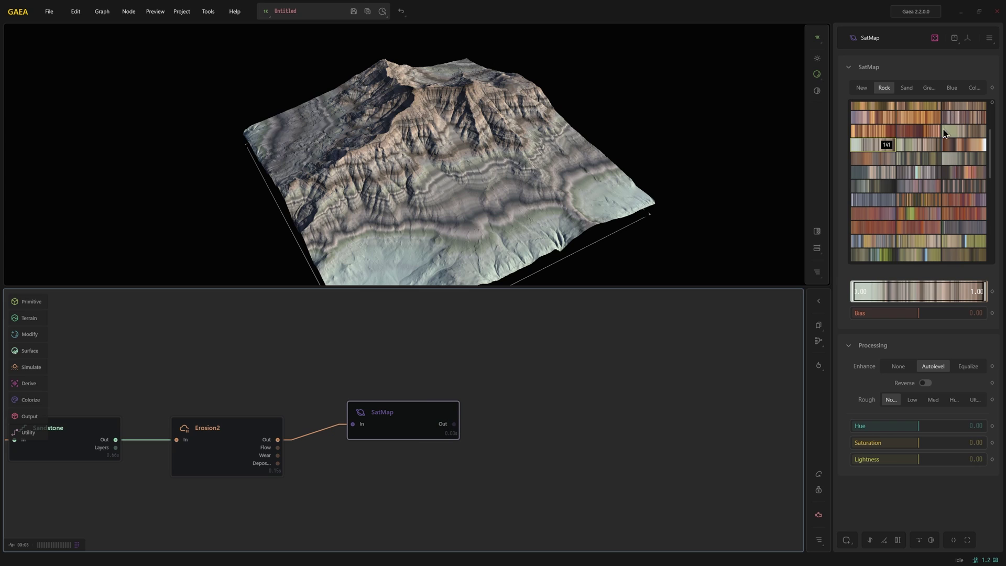
pyautogui.click(874, 179)
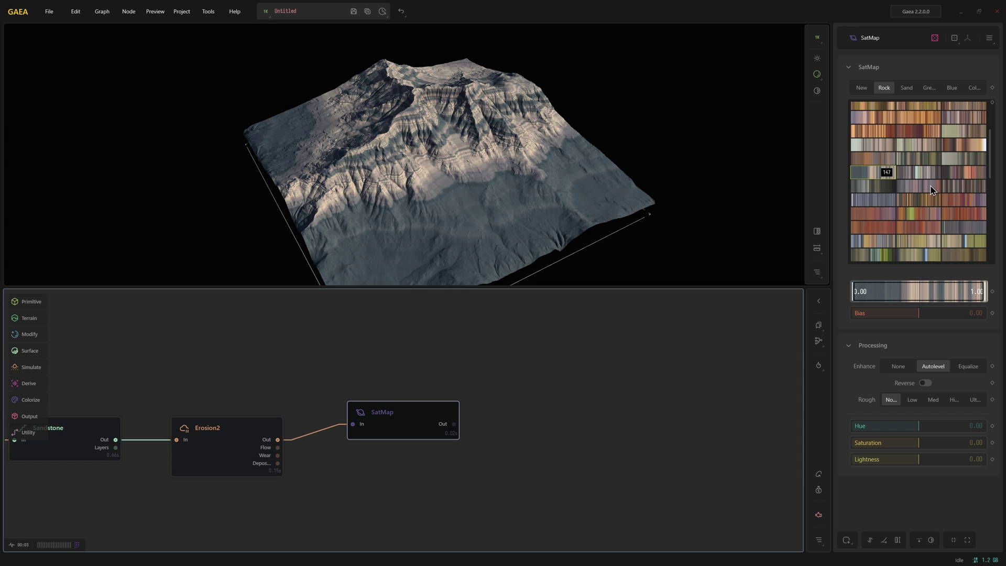
pyautogui.scroll(-3, 931, 190)
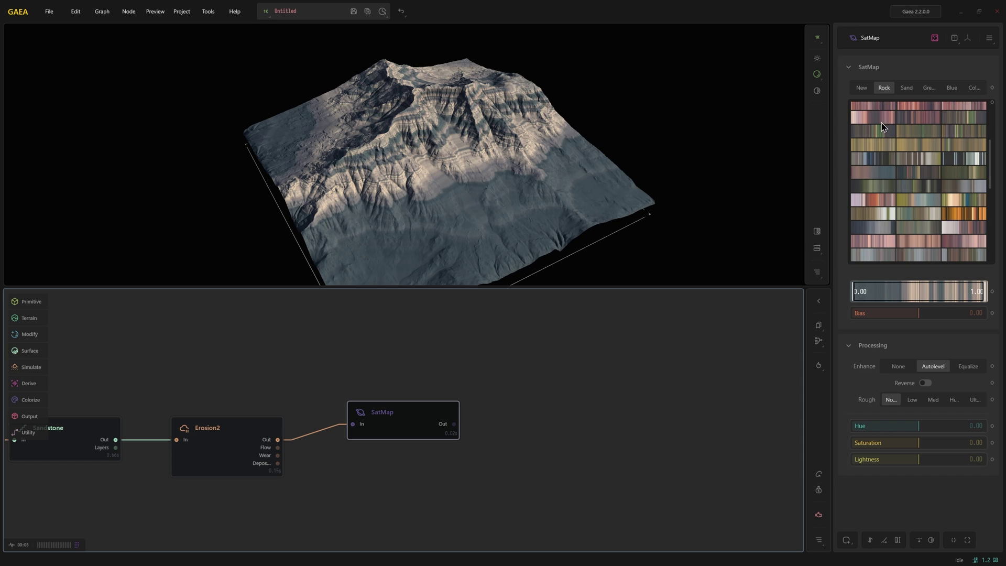
# Apply the pink-purple palette 189 with the color ramp reversed.
pyautogui.click(882, 118)
pyautogui.moveTo(432, 190)
pyautogui.mouseDown(button='middle')
pyautogui.moveTo(425, 180)
pyautogui.moveTo(437, 182)
pyautogui.mouseUp(button='middle')
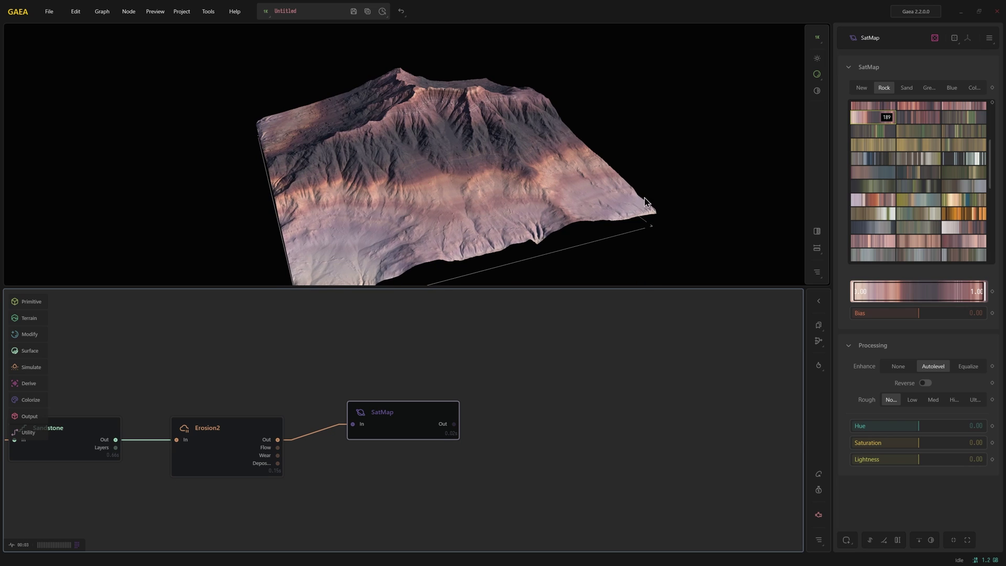
pyautogui.click(925, 383)
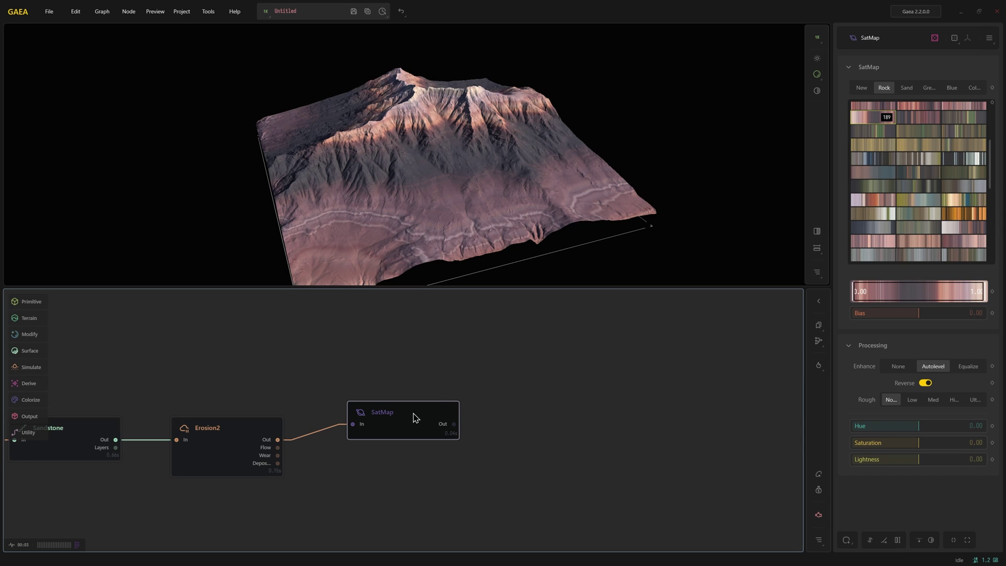
pyautogui.moveTo(416, 417)
pyautogui.mouseDown()
pyautogui.moveTo(382, 411)
pyautogui.moveTo(481, 408)
pyautogui.mouseUp()
# Add ColorErosion fed by SatMap colors and Erosion2 height, maxing transport distance, sediment density and blend.
pyautogui.click(513, 445)
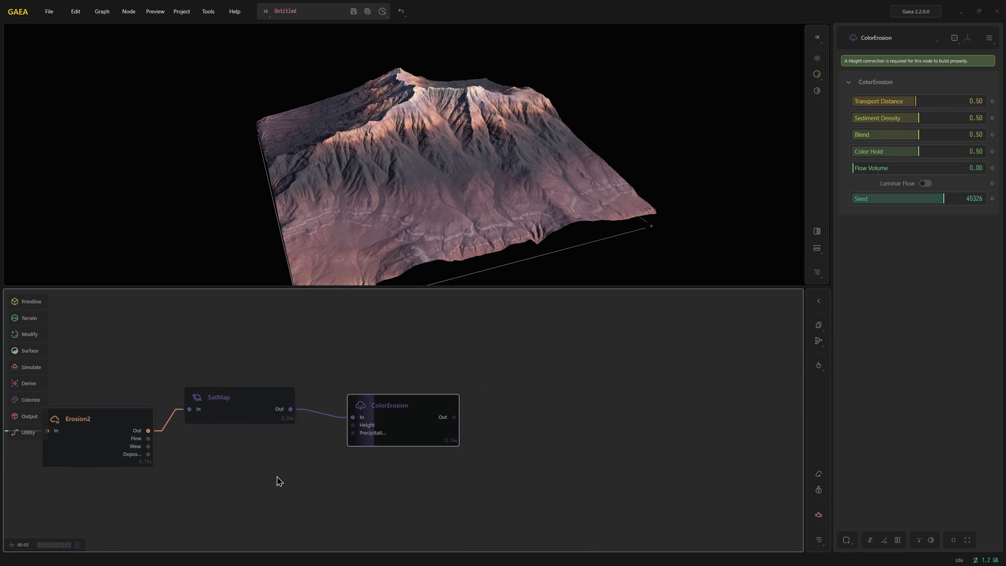
pyautogui.moveTo(517, 427)
pyautogui.mouseDown()
pyautogui.moveTo(312, 456)
pyautogui.moveTo(309, 432)
pyautogui.mouseUp()
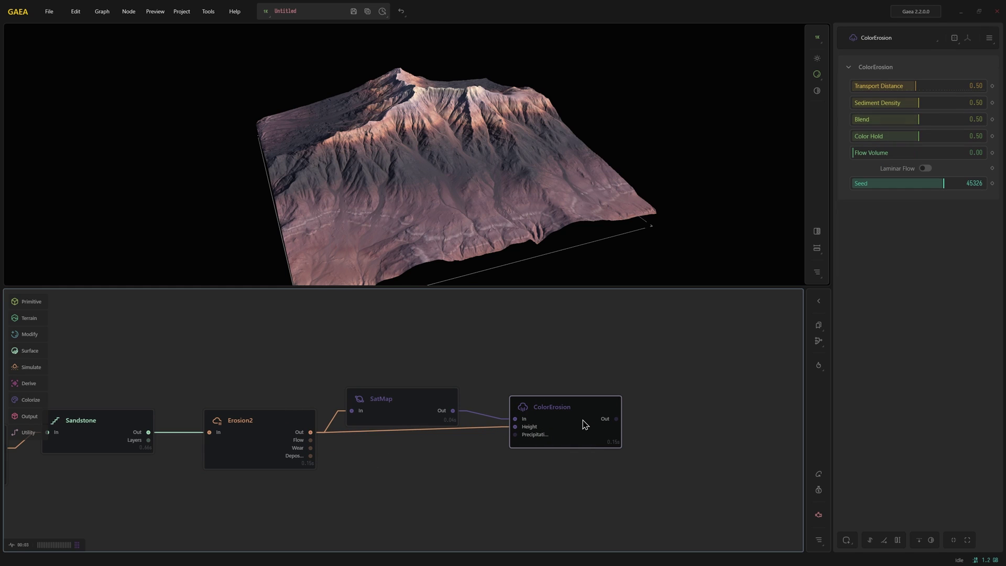
pyautogui.click(981, 86)
pyautogui.click(980, 119)
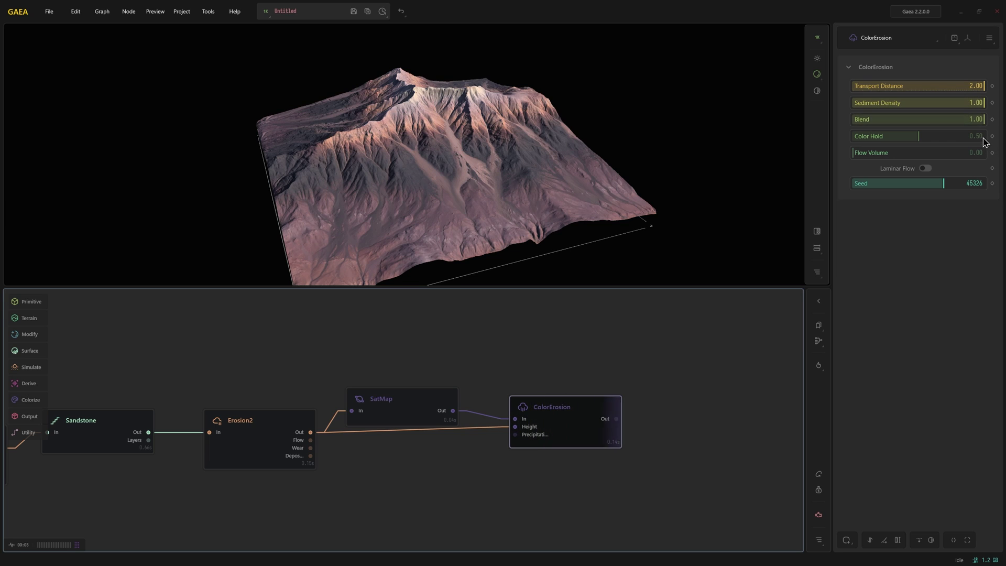
# Set color hold to 1.00 and flow volume to 0.05, then orbit to check the result.
pyautogui.click(984, 137)
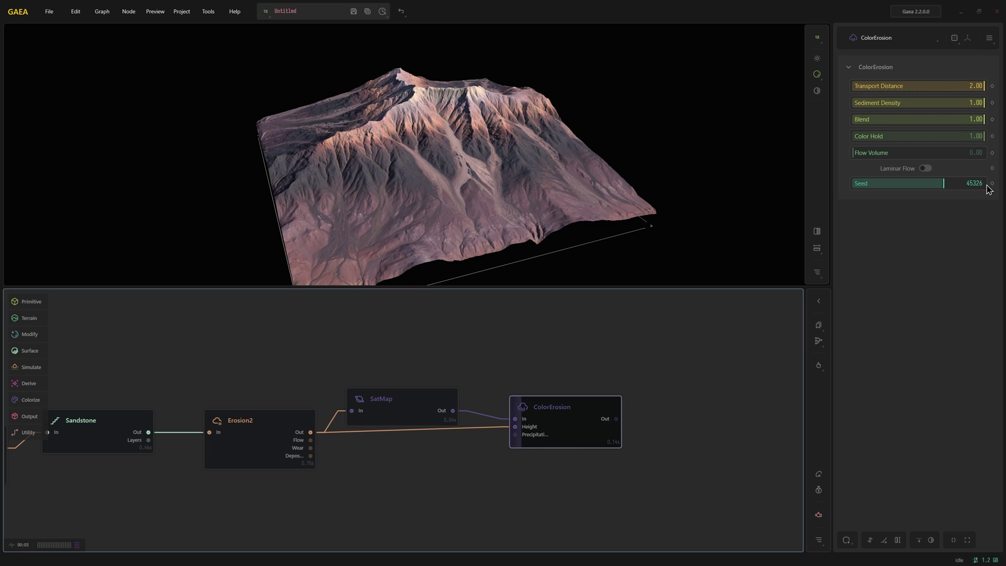
pyautogui.click(859, 153)
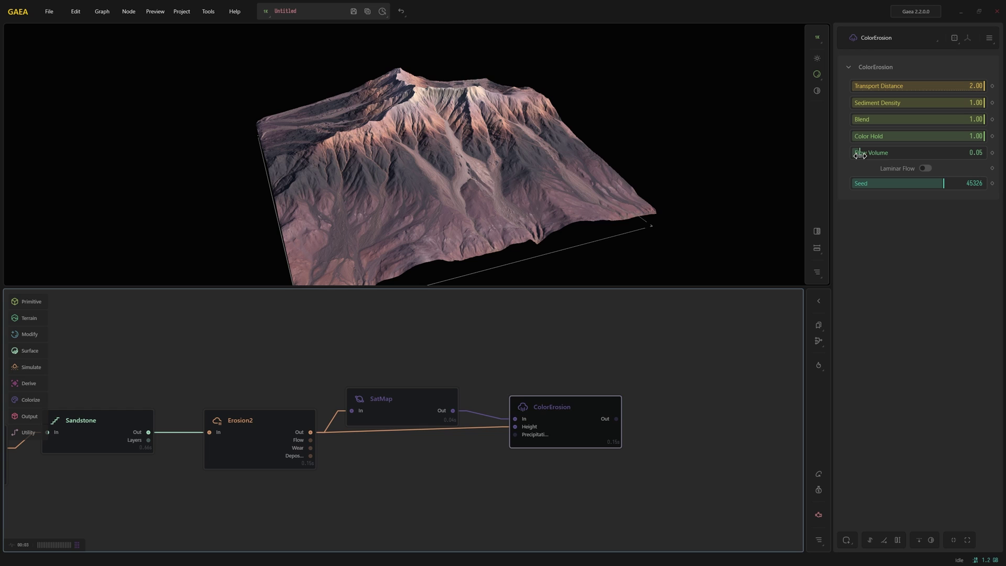
pyautogui.moveTo(409, 173)
pyautogui.mouseDown()
pyautogui.moveTo(382, 168)
pyautogui.moveTo(448, 186)
pyautogui.moveTo(356, 171)
pyautogui.mouseUp()
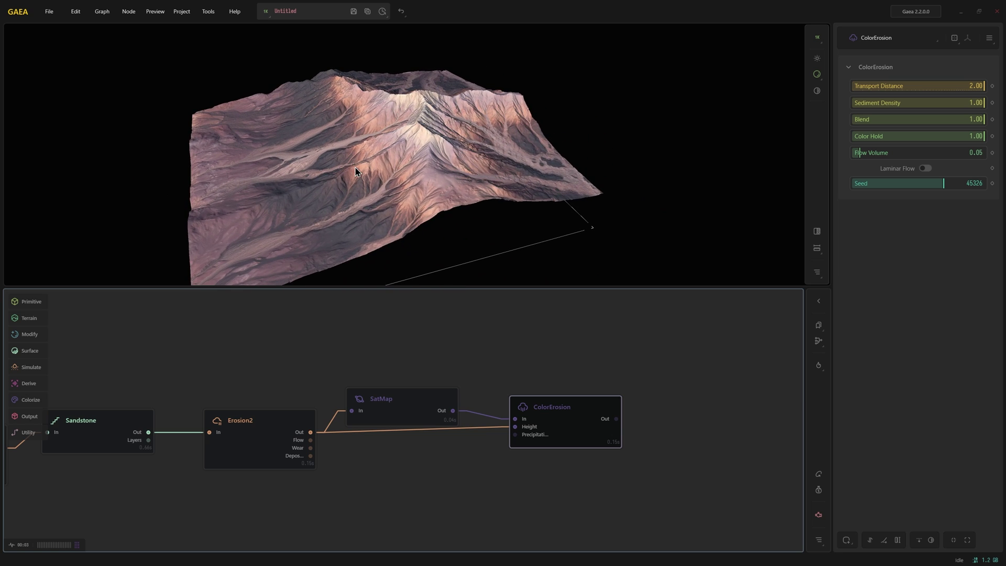
pyautogui.moveTo(433, 187); pyautogui.dragTo(421, 139)
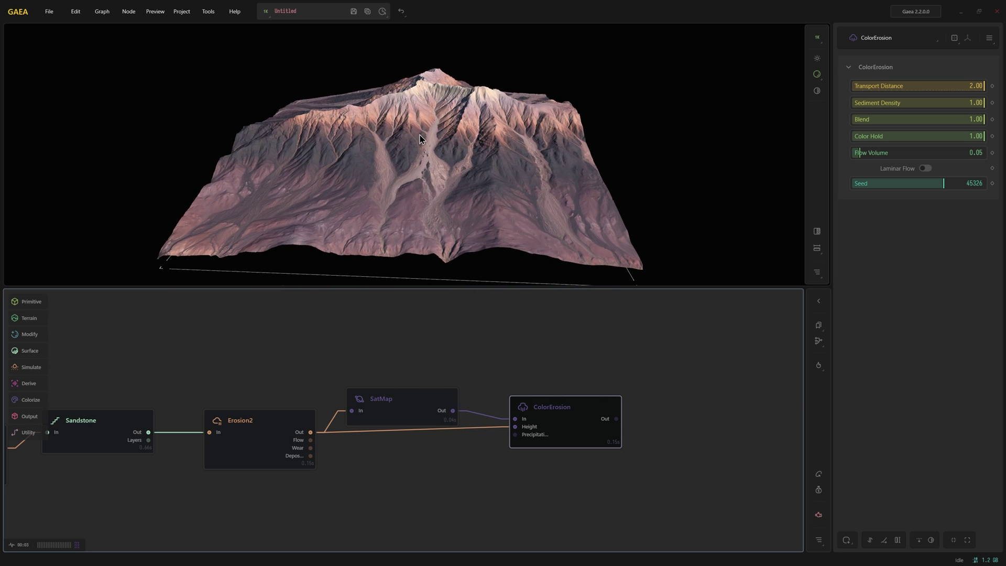
# Add a second SatMap node fed from the Erosion2 output, placed below the first.
pyautogui.click(409, 400)
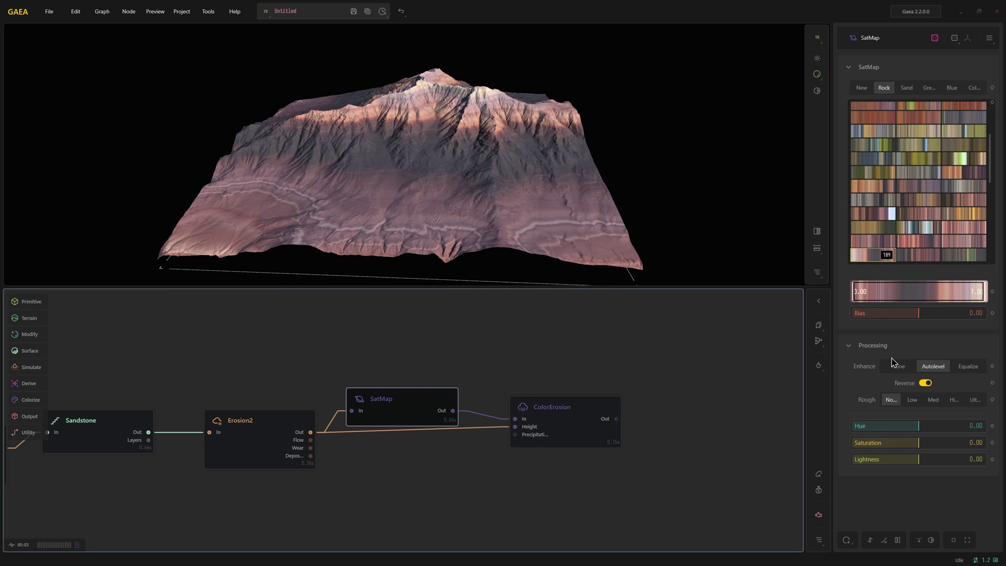
pyautogui.moveTo(378, 409); pyautogui.dragTo(366, 324)
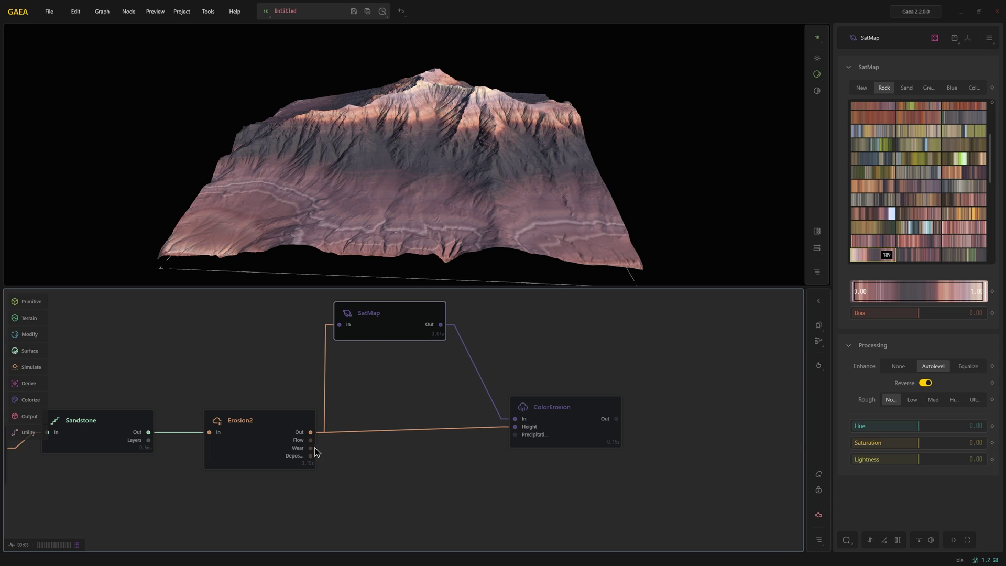
pyautogui.moveTo(312, 435); pyautogui.dragTo(365, 391)
pyautogui.write('sat')
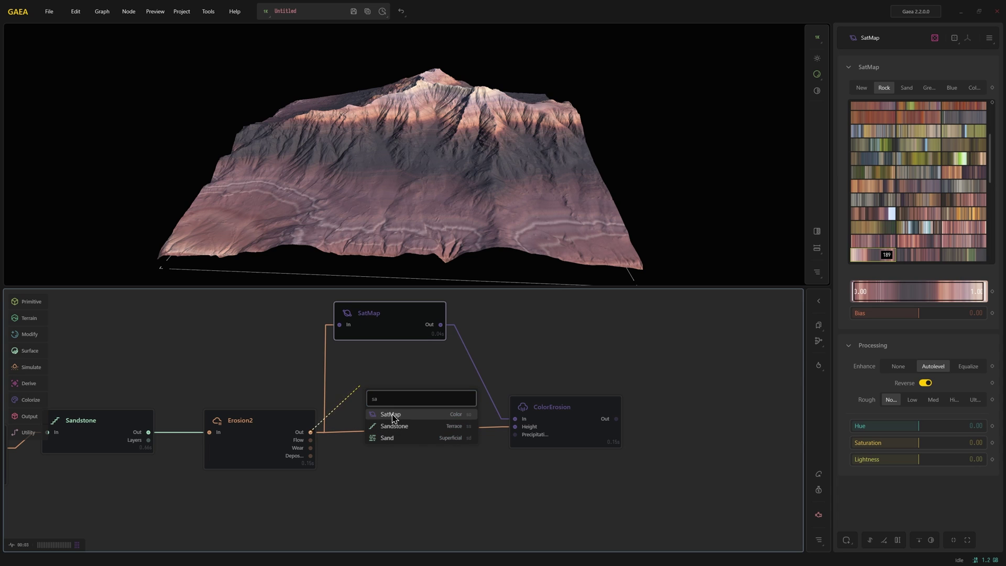
pyautogui.press('Return')
pyautogui.moveTo(410, 415); pyautogui.dragTo(388, 400)
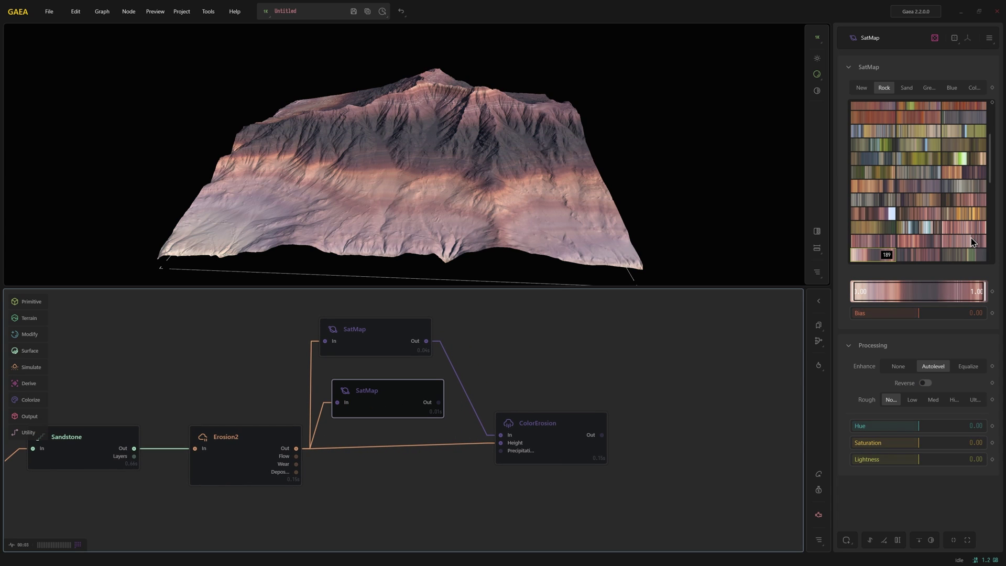
pyautogui.click(368, 346)
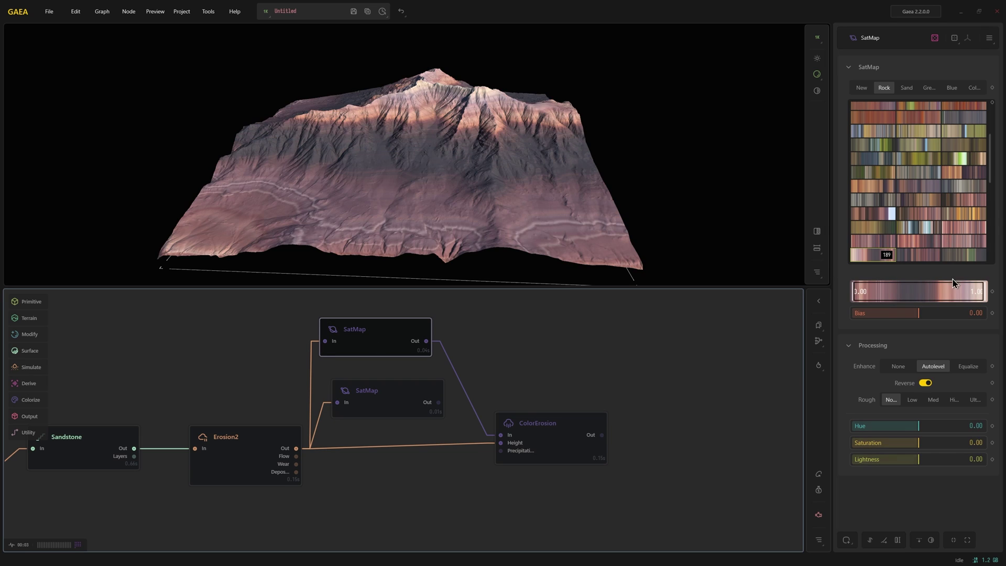
pyautogui.click(385, 397)
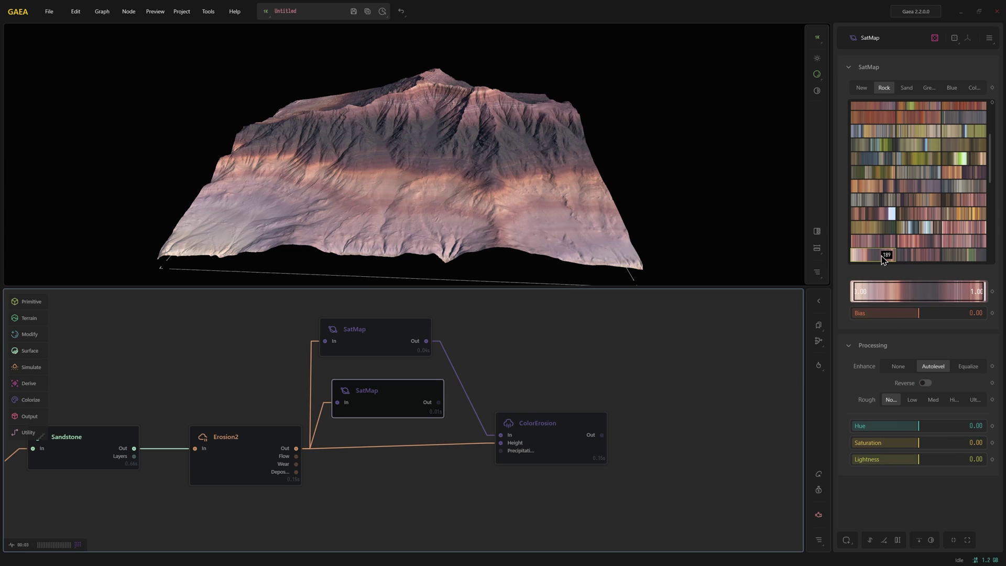
pyautogui.scroll(-2, 884, 260)
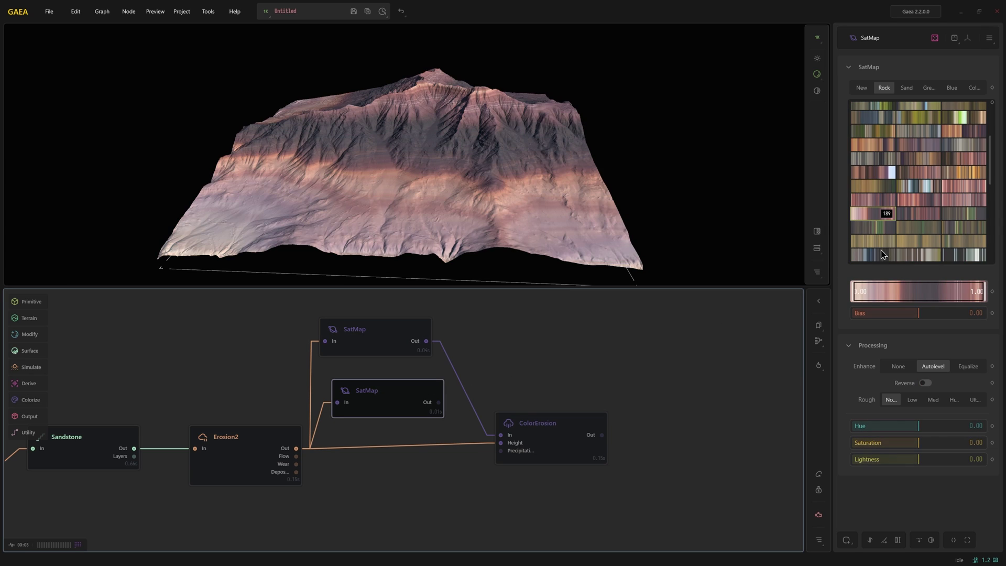
# Give the new SatMap a striped Rock palette with Medium roughness.
pyautogui.click(978, 191)
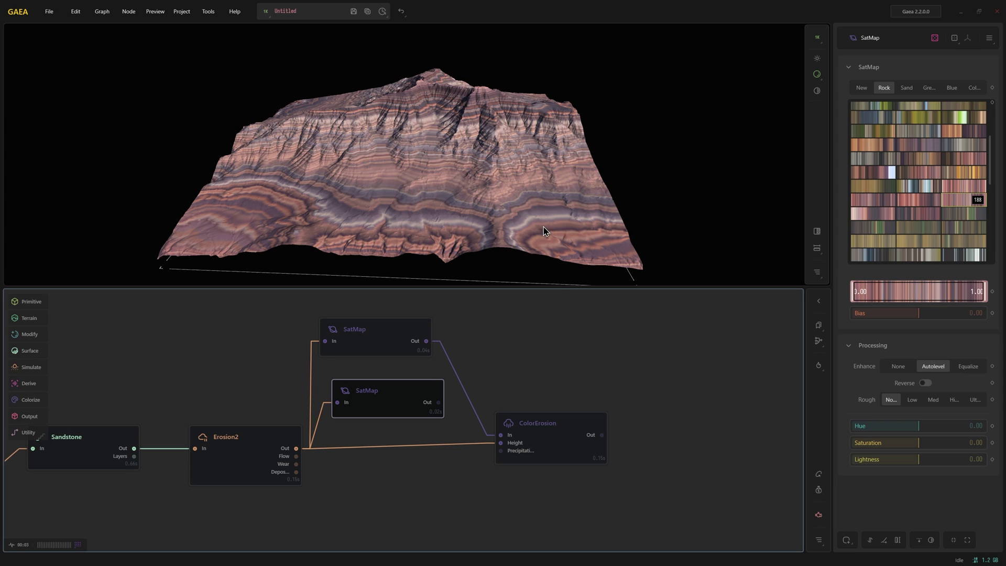
pyautogui.click(934, 400)
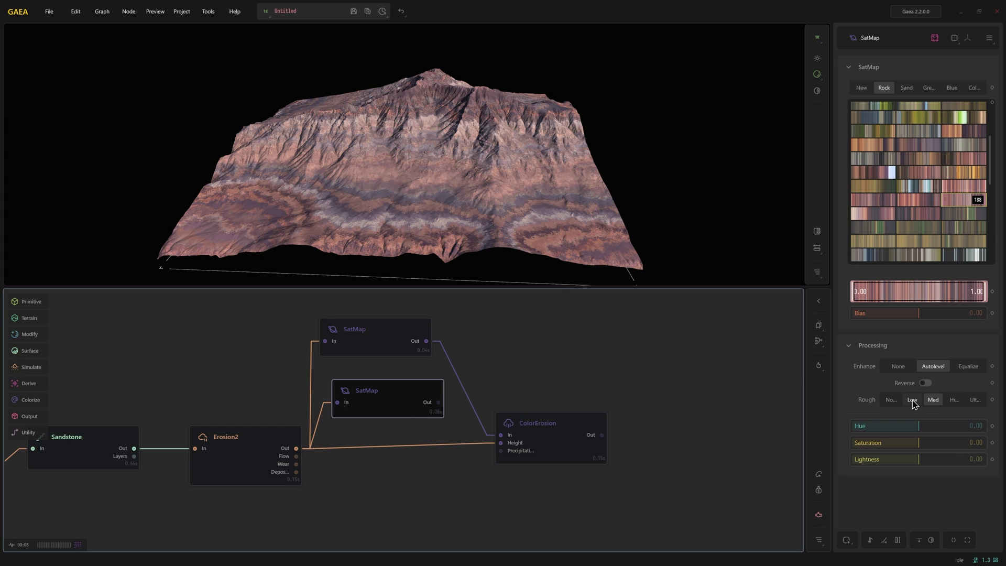
pyautogui.scroll(1, 405, 161)
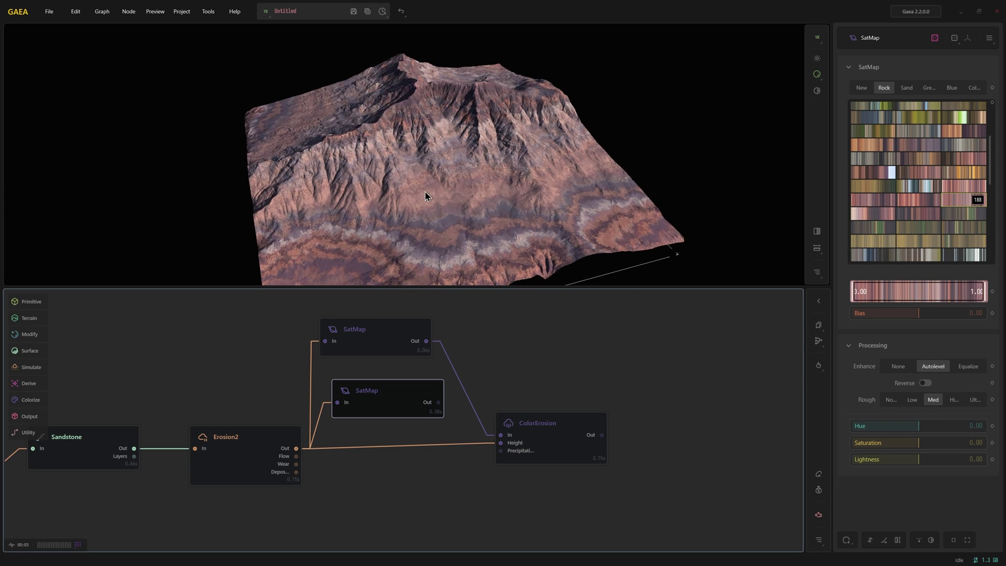
pyautogui.scroll(1, 425, 191)
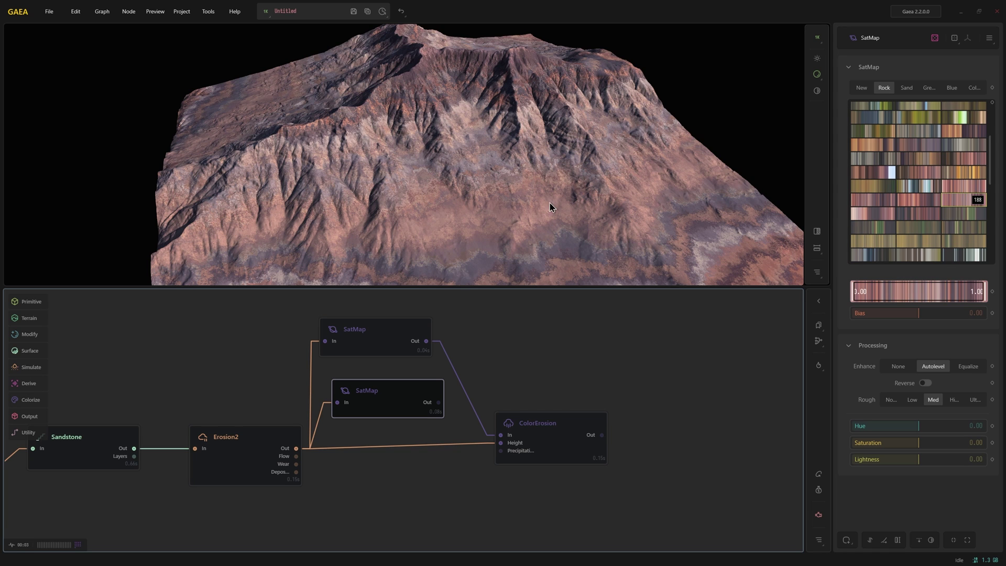
pyautogui.moveTo(448, 274); pyautogui.dragTo(438, 231)
pyautogui.scroll(-1, 449, 209)
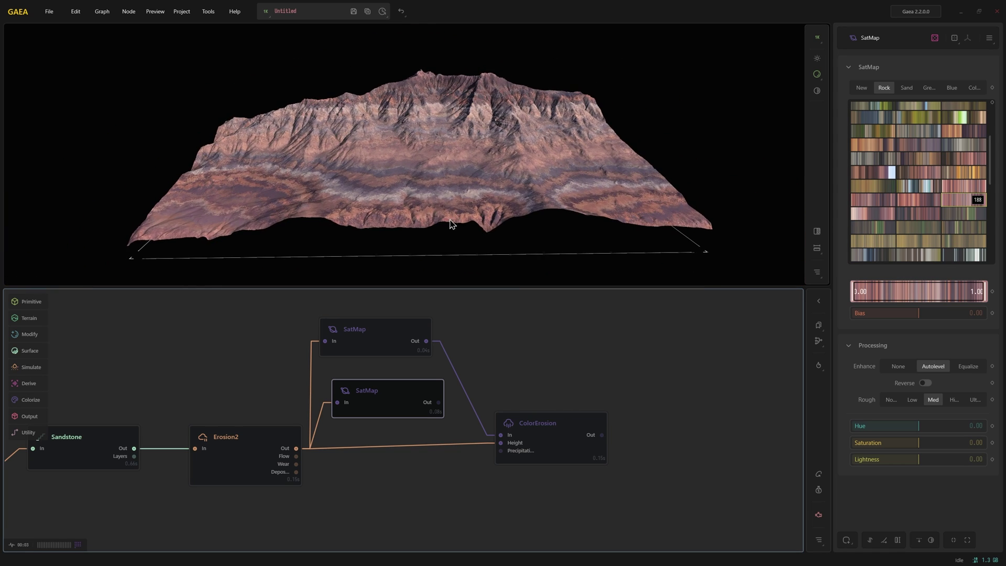
pyautogui.moveTo(427, 342)
pyautogui.mouseDown()
pyautogui.moveTo(452, 406)
pyautogui.moveTo(438, 402)
pyautogui.mouseUp()
# Merge both SatMap outputs into a Combine node and wire it into ColorErosion.
pyautogui.moveTo(512, 363)
pyautogui.mouseDown()
pyautogui.moveTo(485, 362)
pyautogui.moveTo(502, 435)
pyautogui.mouseUp()
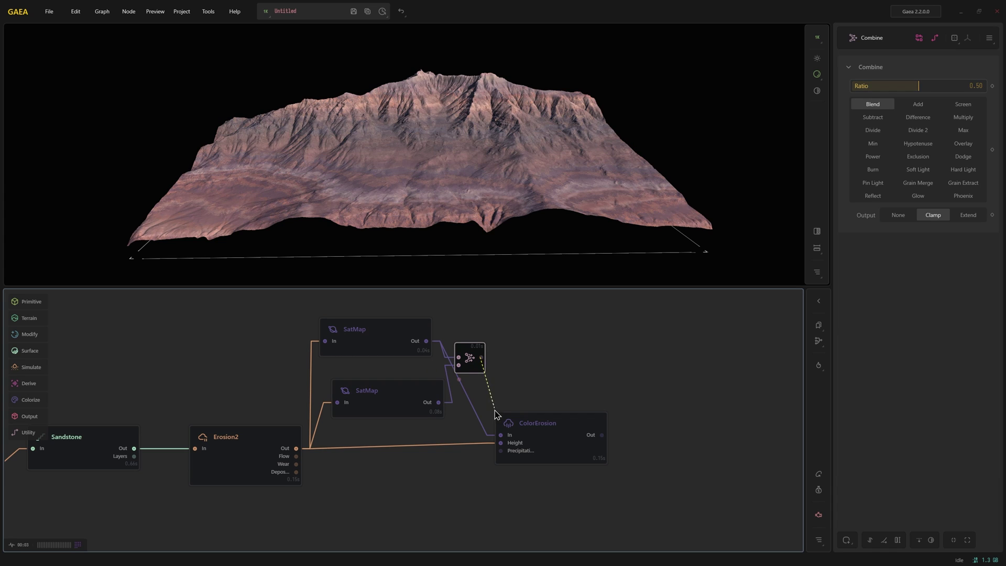
pyautogui.click(586, 451)
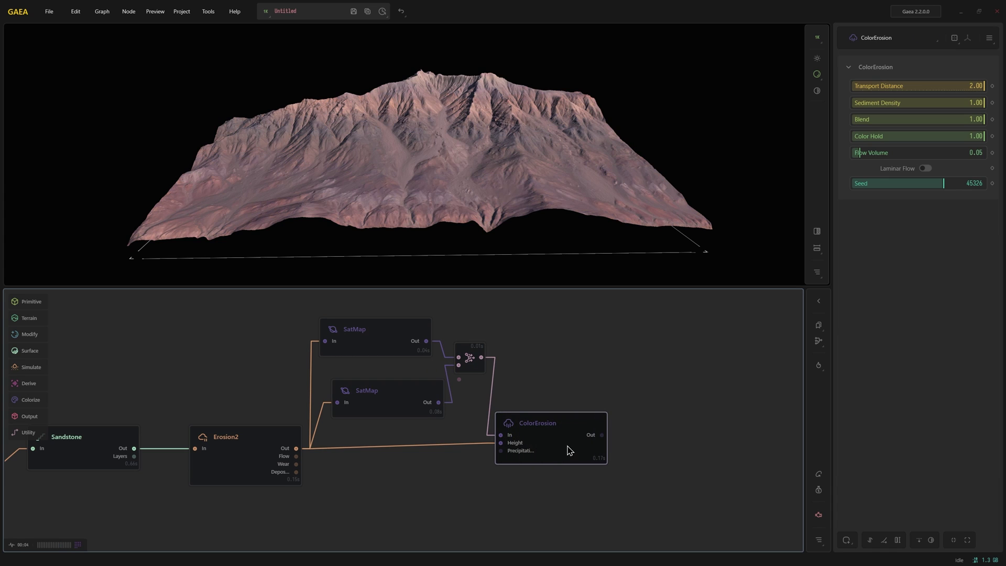
pyautogui.moveTo(587, 450); pyautogui.dragTo(656, 442)
pyautogui.scroll(3, 475, 187)
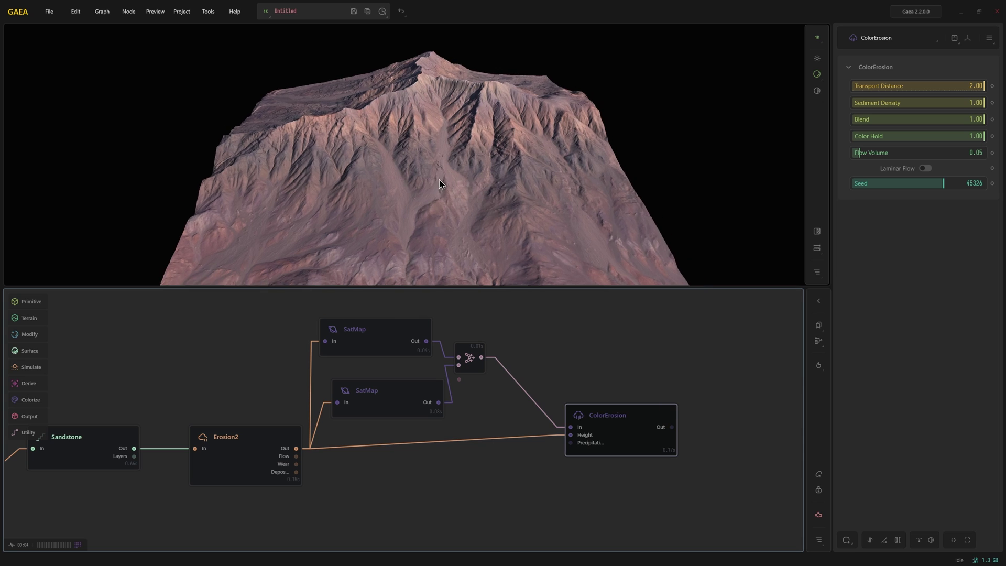
pyautogui.moveTo(440, 184); pyautogui.dragTo(431, 184)
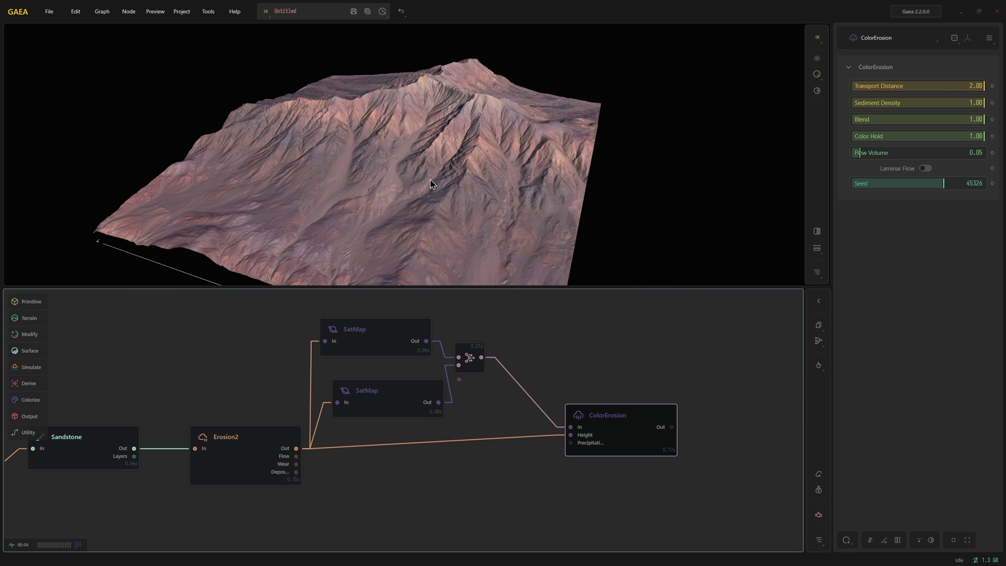
pyautogui.click(369, 332)
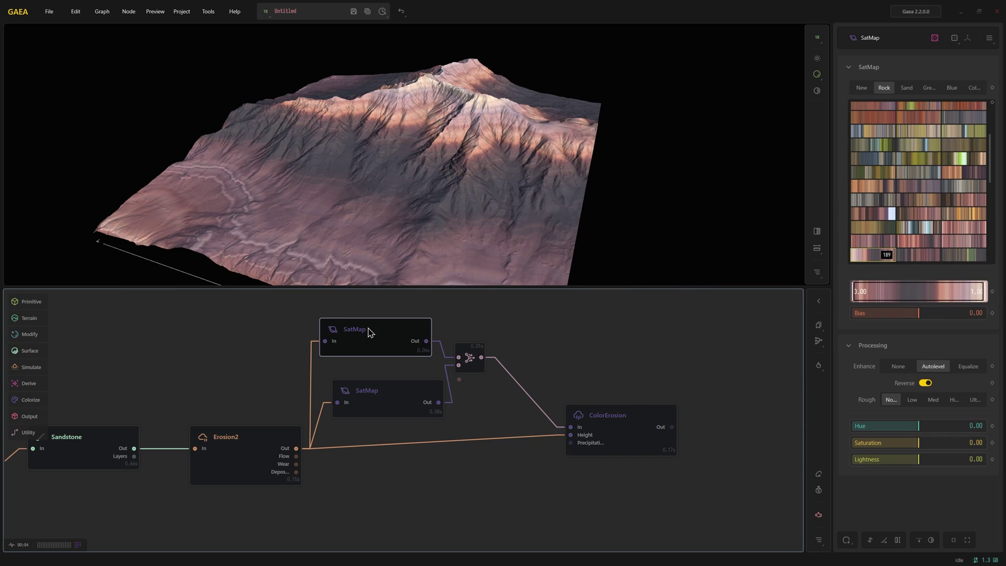
# Compare Min, Max and Blend modes on the Combine node and settle on Max.
pyautogui.click(475, 363)
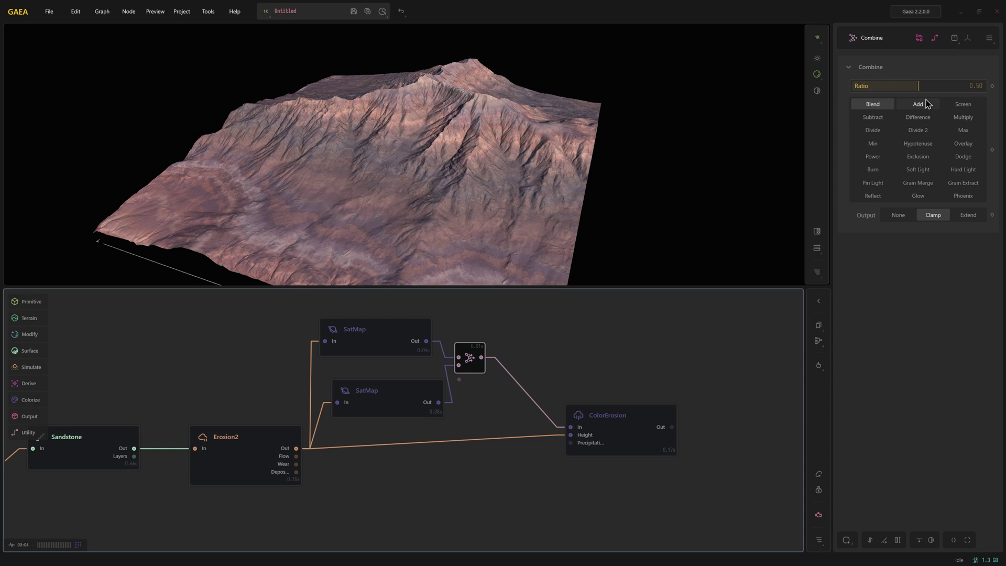
pyautogui.click(872, 147)
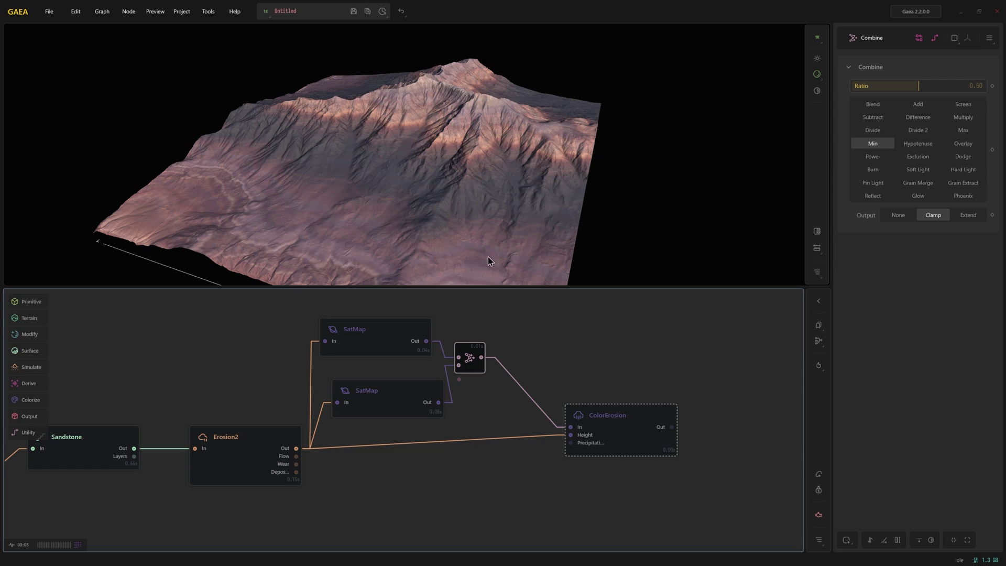
pyautogui.moveTo(475, 361); pyautogui.dragTo(506, 364)
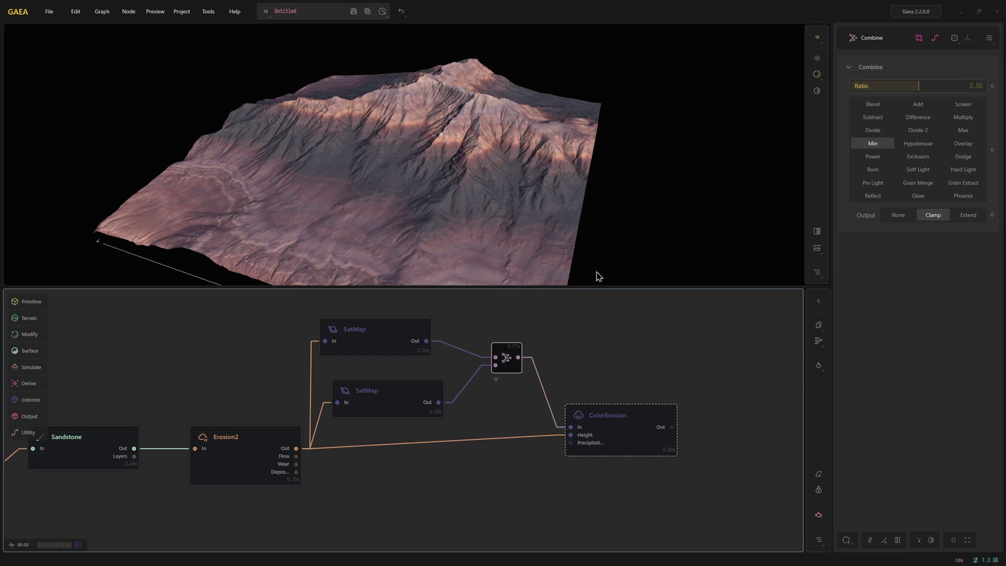
pyautogui.click(963, 130)
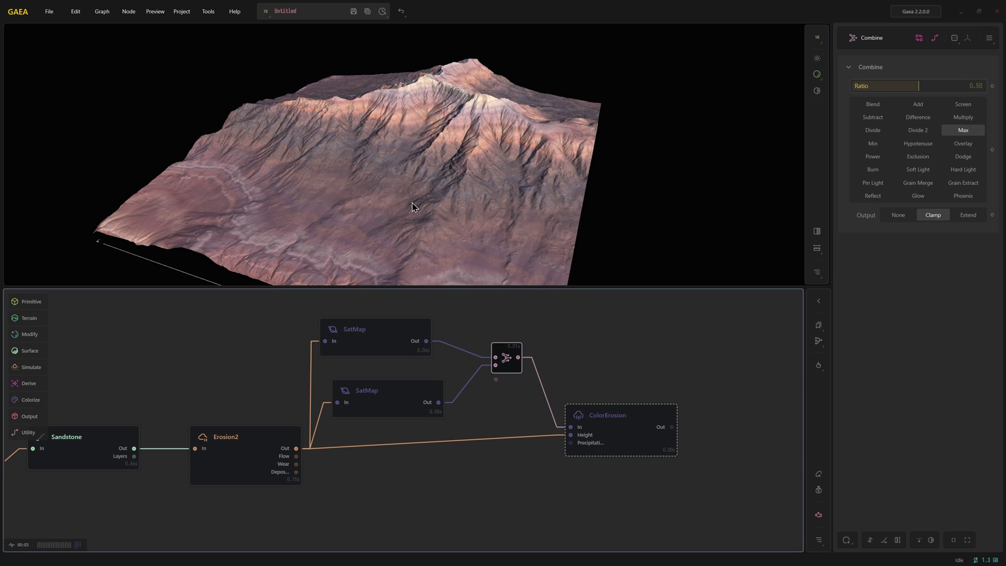
pyautogui.click(873, 105)
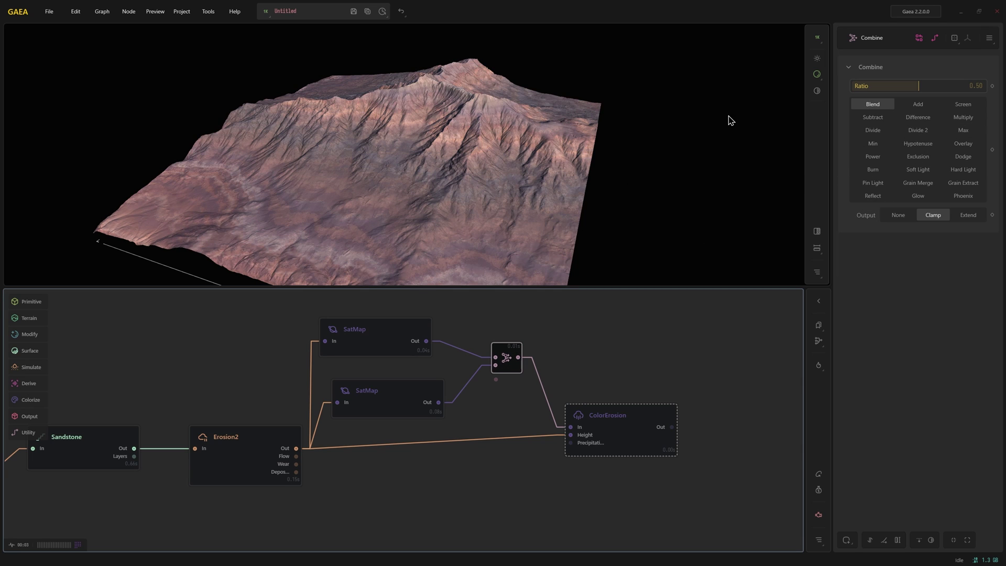
pyautogui.click(963, 130)
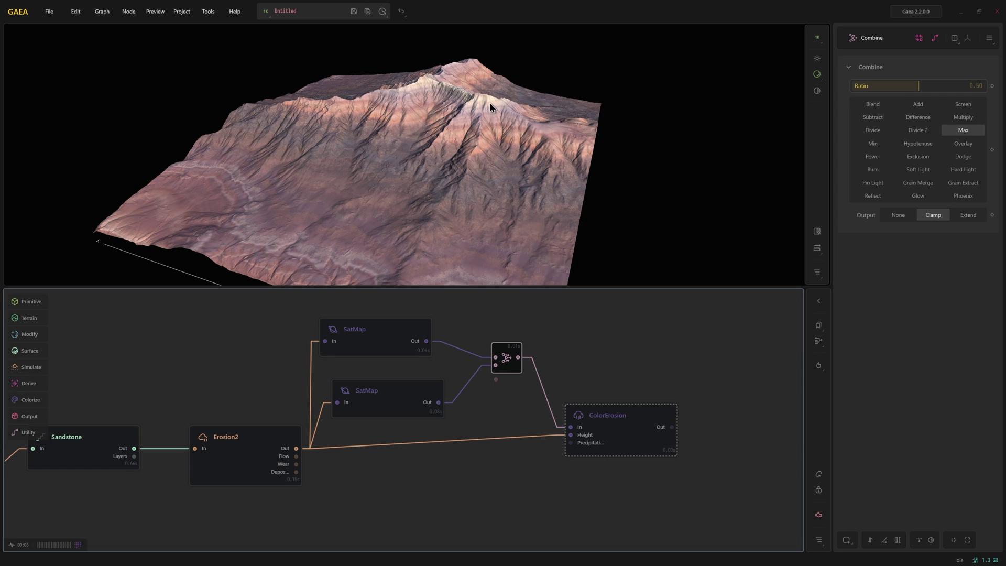
pyautogui.click(874, 103)
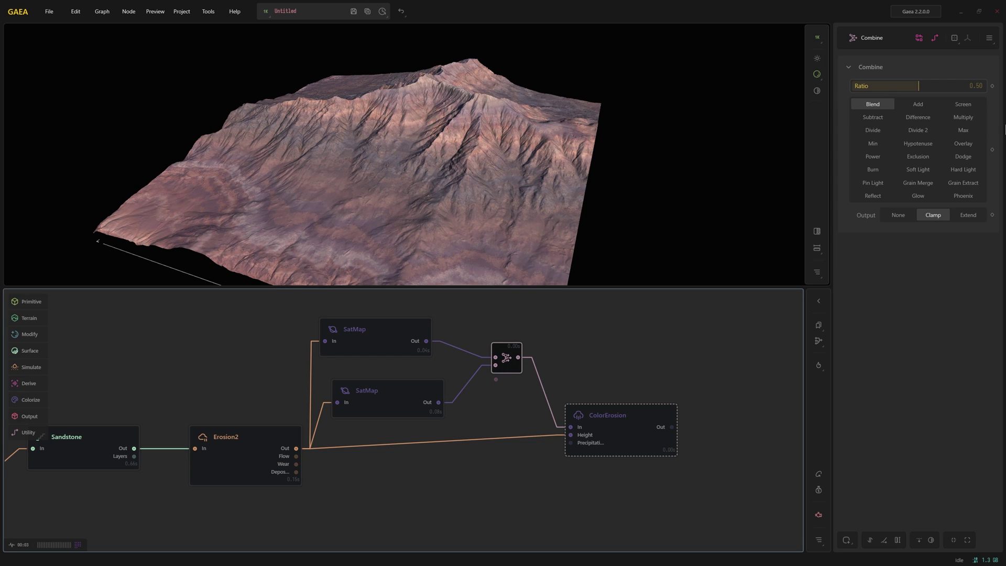
pyautogui.click(963, 130)
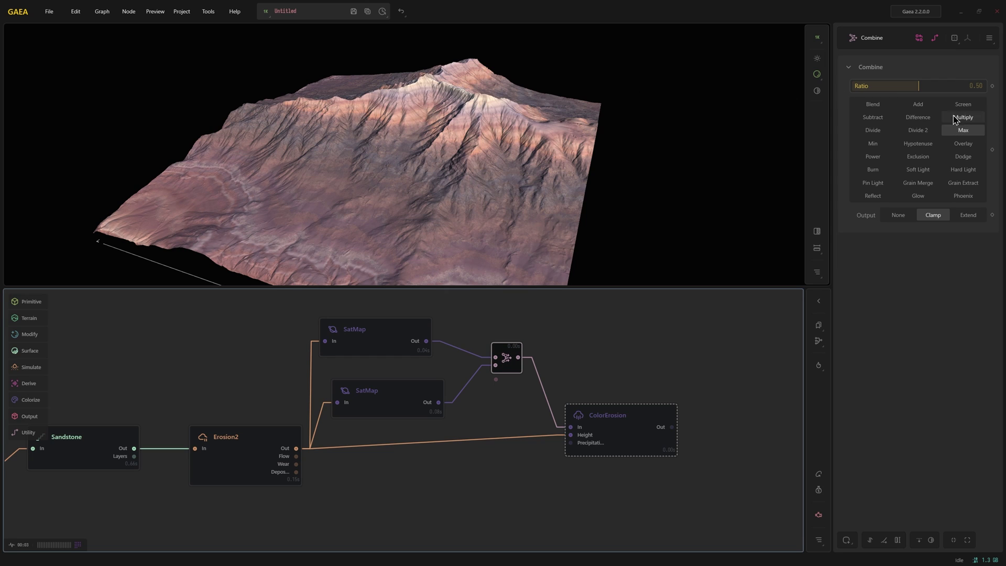
# Try the Combine ratio at full, then return it to an even 0.50.
pyautogui.moveTo(920, 86); pyautogui.dragTo(1001, 87)
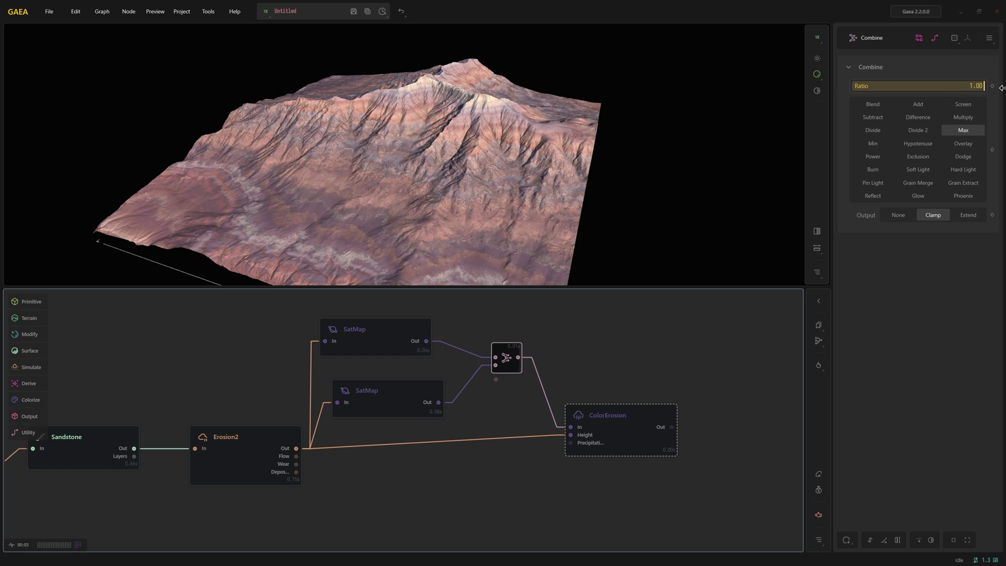
pyautogui.click(918, 86)
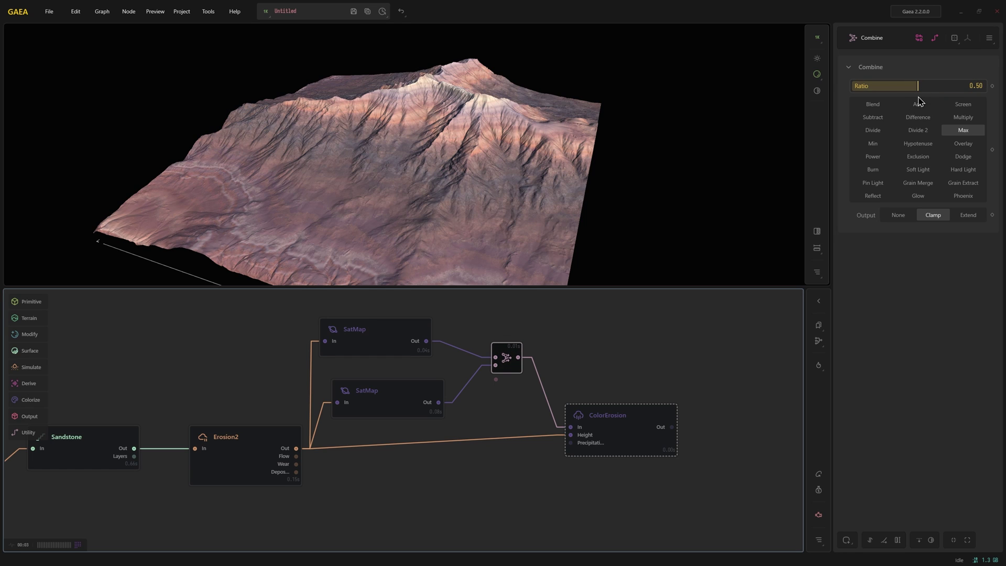
pyautogui.click(634, 429)
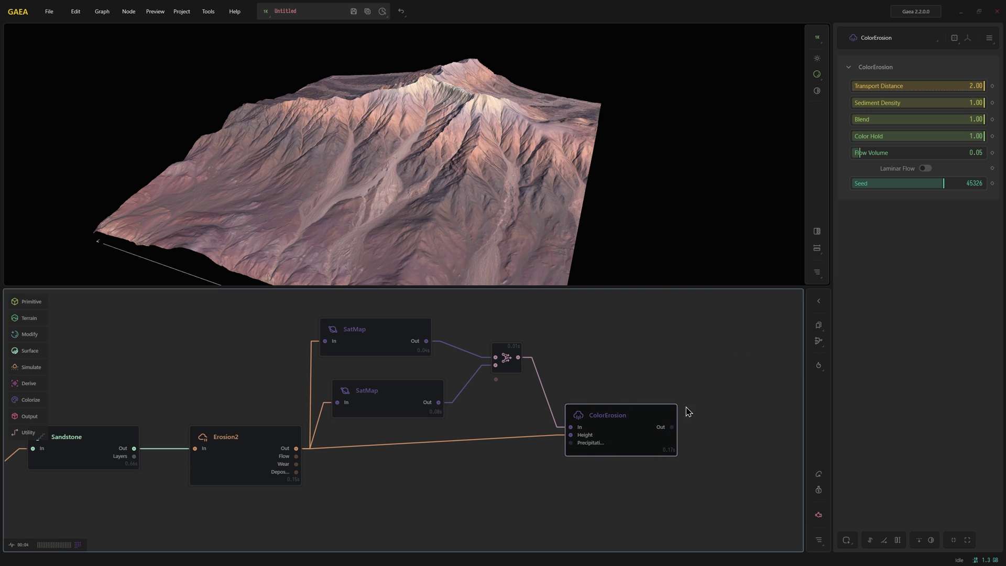
# Drop ColorErosion's Flow Volume from 0.05 to 0.02 and check the re-rendered slopes.
pyautogui.moveTo(469, 197)
pyautogui.mouseDown()
pyautogui.moveTo(498, 221)
pyautogui.moveTo(482, 220)
pyautogui.mouseUp()
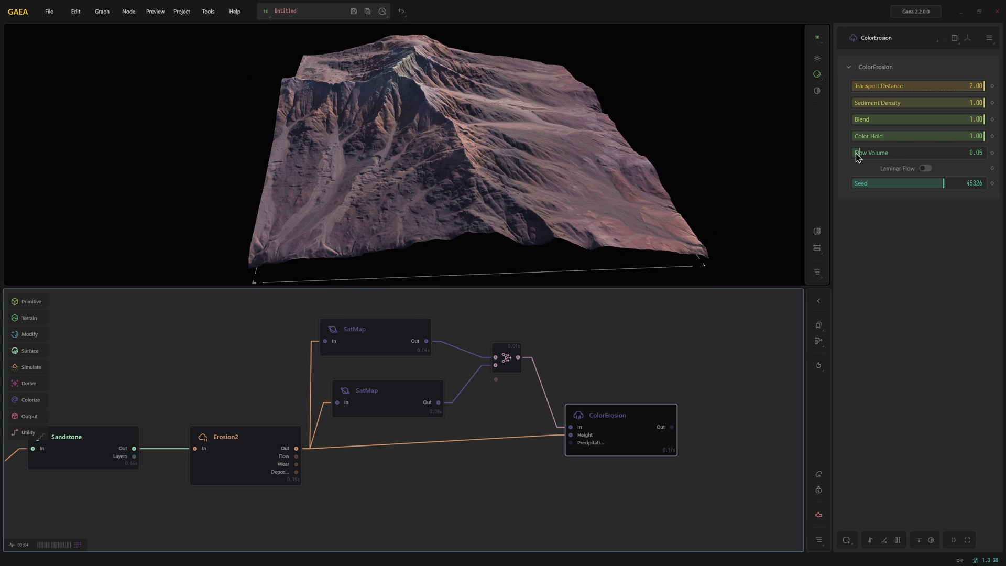
pyautogui.moveTo(859, 154); pyautogui.dragTo(855, 153)
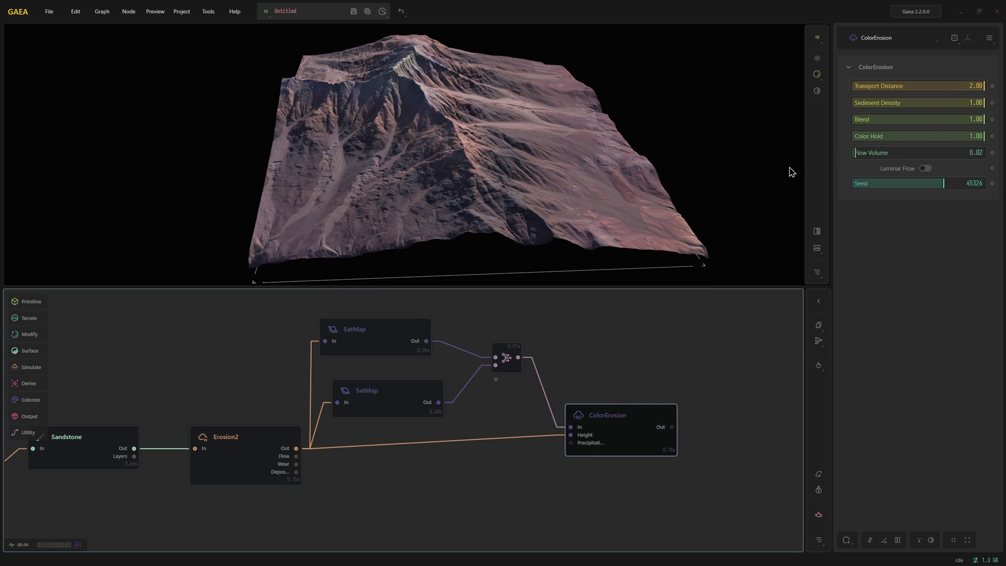
pyautogui.moveTo(540, 162)
pyautogui.mouseDown()
pyautogui.moveTo(471, 179)
pyautogui.moveTo(460, 162)
pyautogui.moveTo(455, 168)
pyautogui.mouseUp()
pyautogui.scroll(3, 455, 181)
pyautogui.scroll(4, 461, 157)
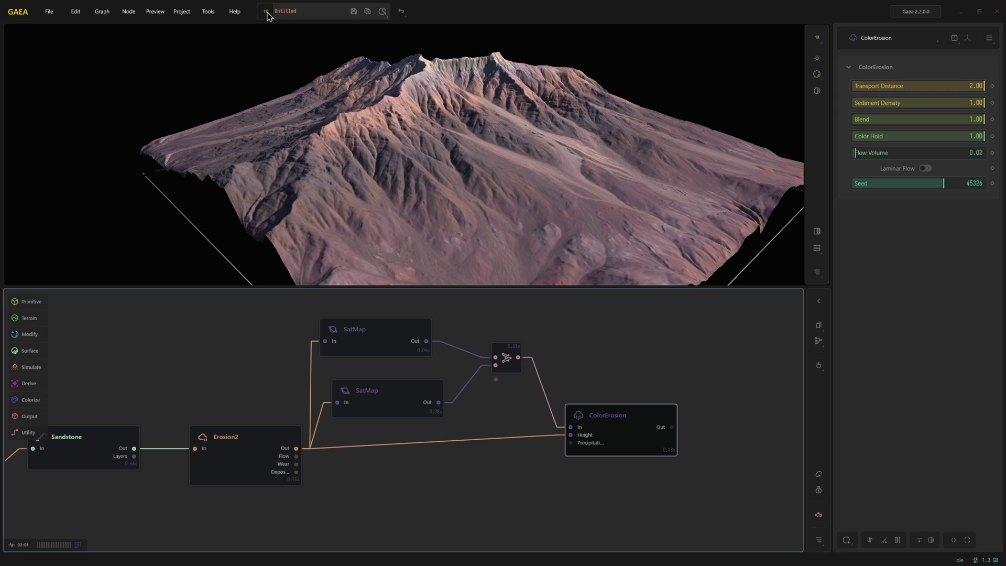
# Switch the preview from 1K to 4K and orbit to inspect the eroded gullies and slopes.
pyautogui.click(267, 14)
pyautogui.click(281, 72)
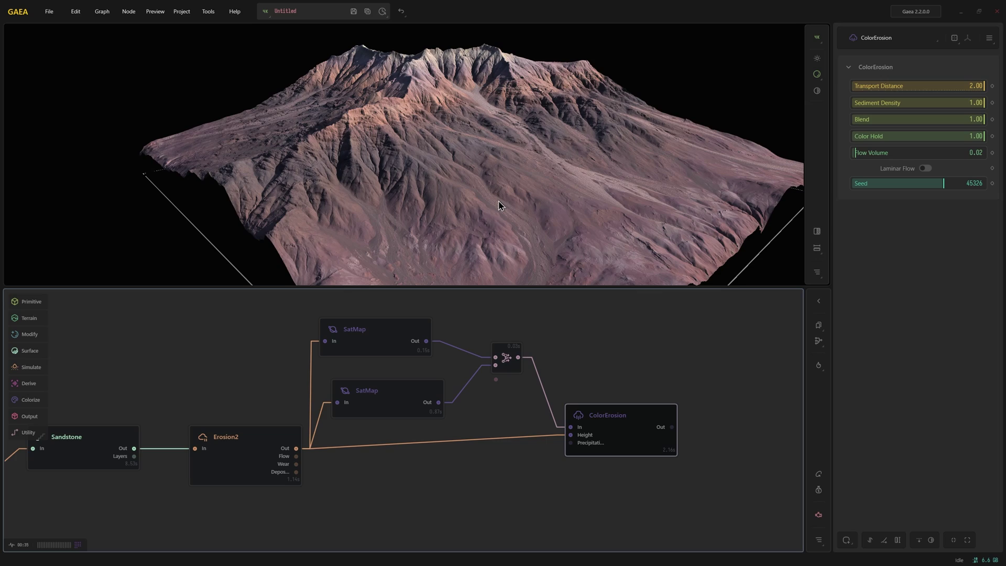
pyautogui.scroll(3, 585, 201)
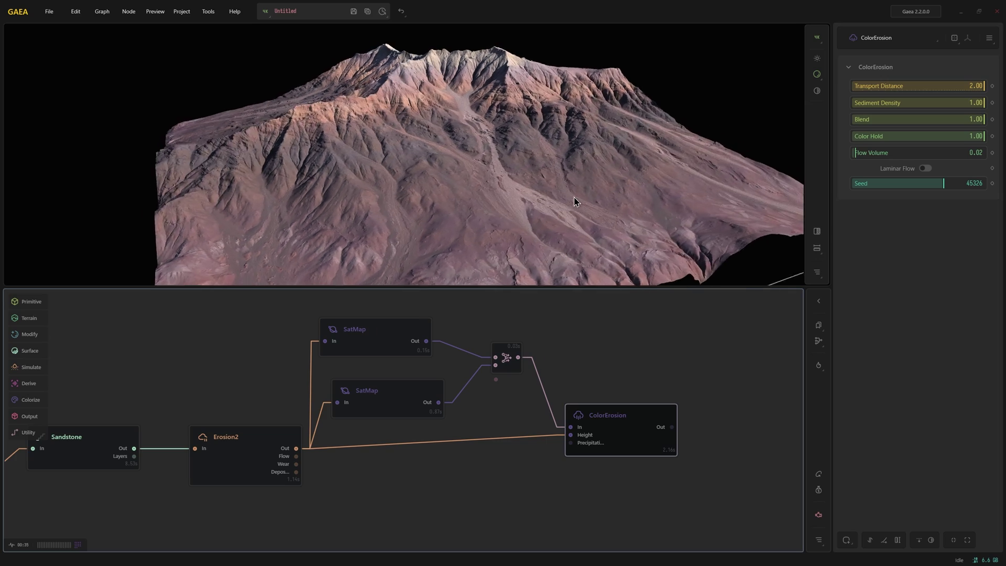
pyautogui.scroll(3, 551, 204)
pyautogui.scroll(3, 512, 203)
pyautogui.scroll(3, 483, 204)
pyautogui.moveTo(483, 204)
pyautogui.mouseDown()
pyautogui.moveTo(458, 222)
pyautogui.moveTo(440, 170)
pyautogui.mouseUp()
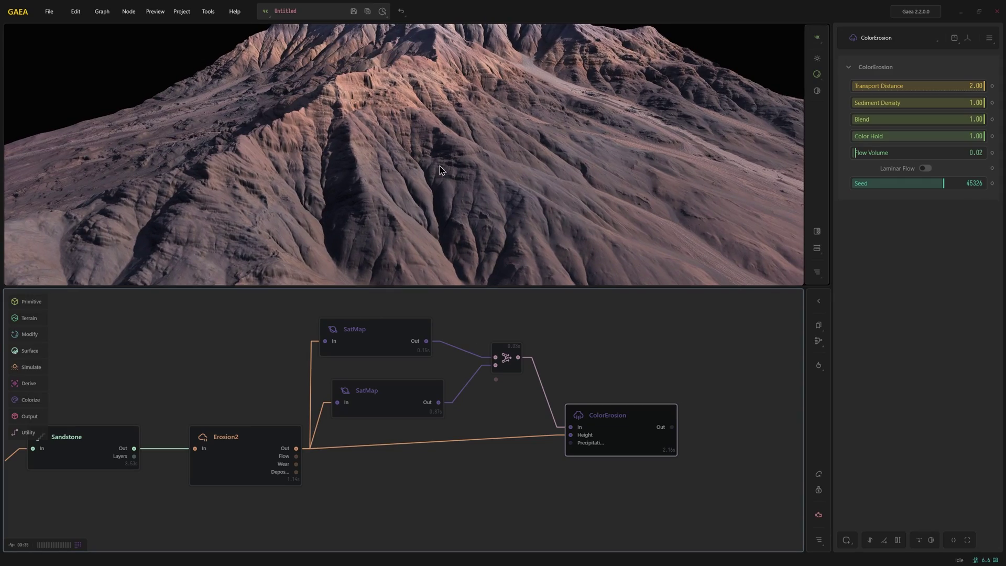
pyautogui.moveTo(422, 79); pyautogui.dragTo(392, 95)
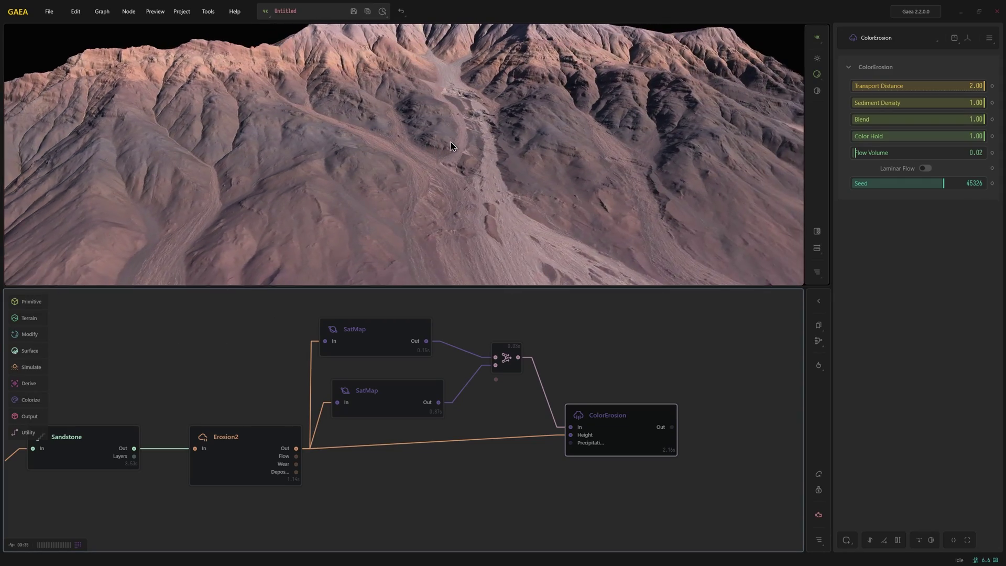
pyautogui.moveTo(553, 146)
pyautogui.mouseDown()
pyautogui.moveTo(583, 171)
pyautogui.moveTo(550, 157)
pyautogui.moveTo(491, 168)
pyautogui.mouseUp()
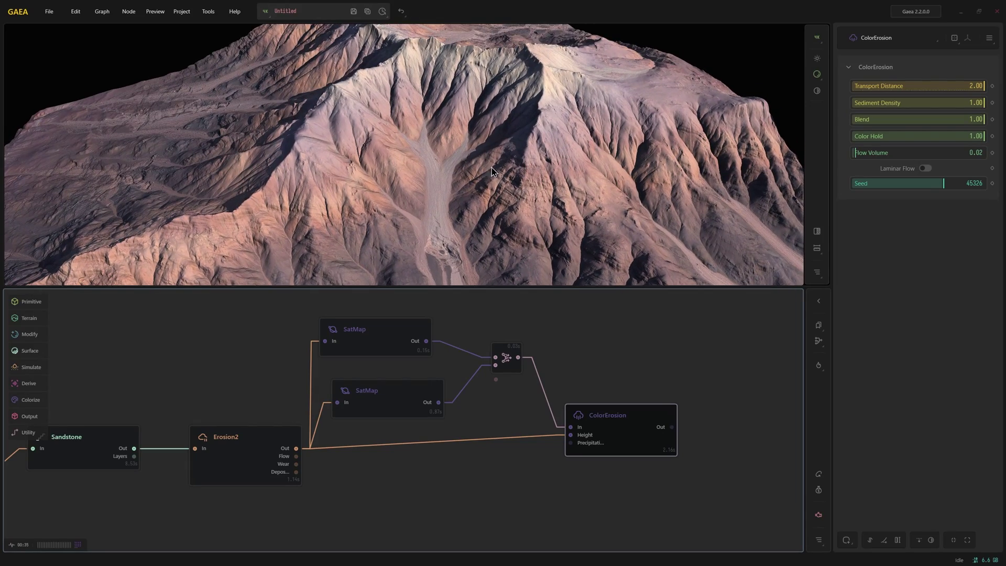
pyautogui.moveTo(485, 204); pyautogui.dragTo(445, 161)
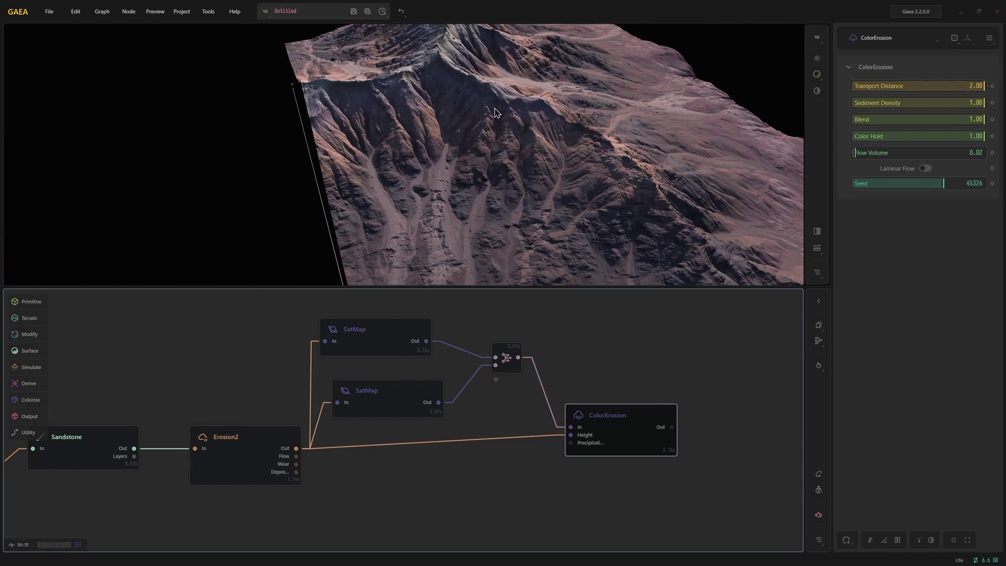
pyautogui.moveTo(496, 112)
pyautogui.mouseDown()
pyautogui.moveTo(478, 115)
pyautogui.moveTo(439, 158)
pyautogui.moveTo(432, 134)
pyautogui.moveTo(442, 138)
pyautogui.moveTo(431, 147)
pyautogui.mouseUp()
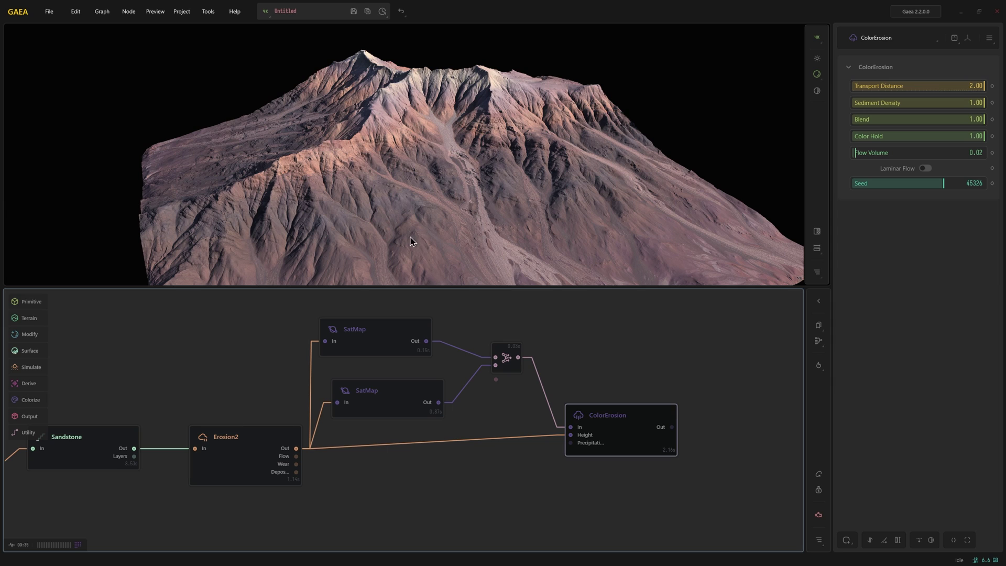
# Add a Snow node after Erosion2 with Melt 0.10 and Settle Duration 0.56.
pyautogui.moveTo(296, 449); pyautogui.dragTo(405, 482)
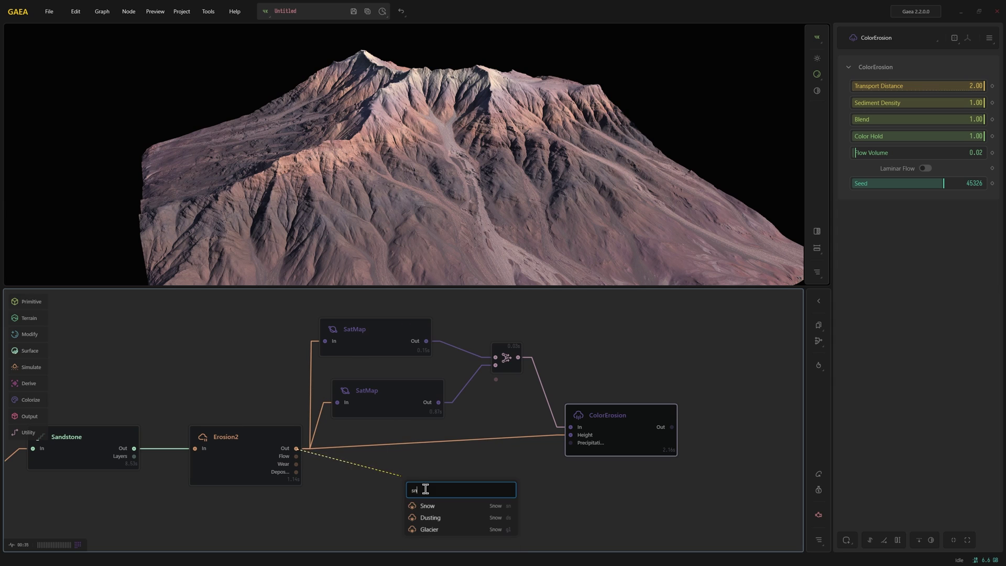
pyautogui.write('snow')
pyautogui.press('Return')
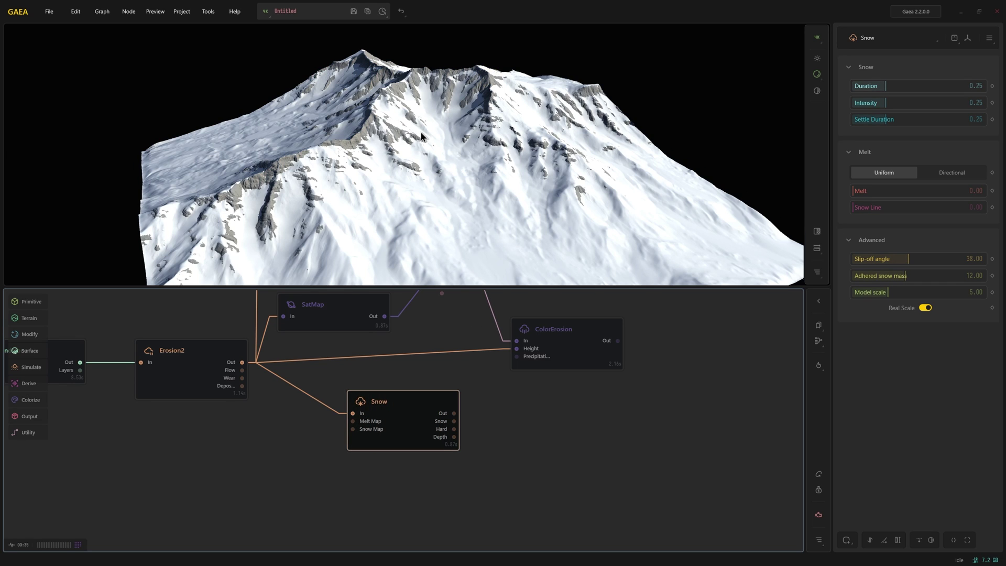
pyautogui.moveTo(417, 133); pyautogui.dragTo(431, 140)
pyautogui.click(862, 190)
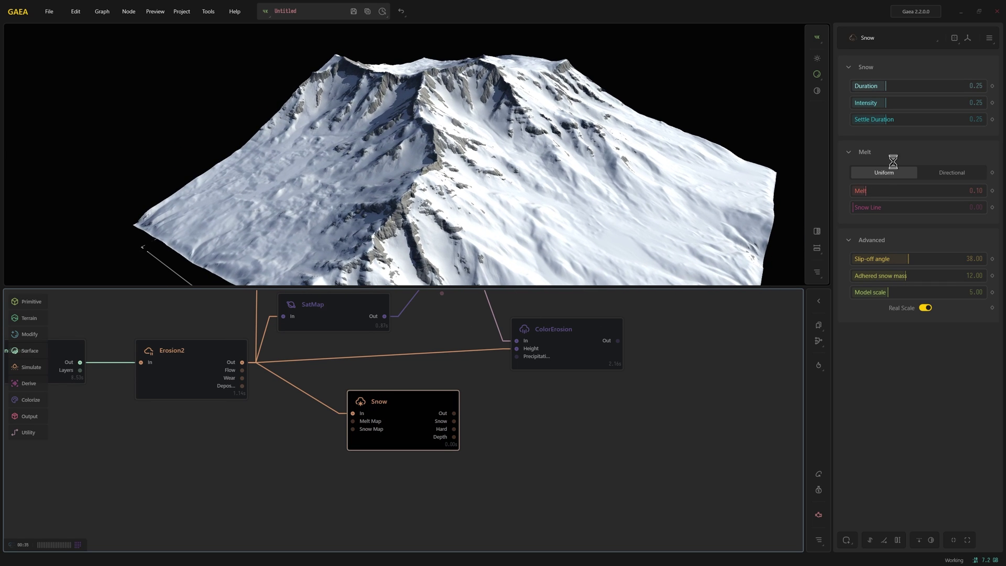
pyautogui.click(928, 119)
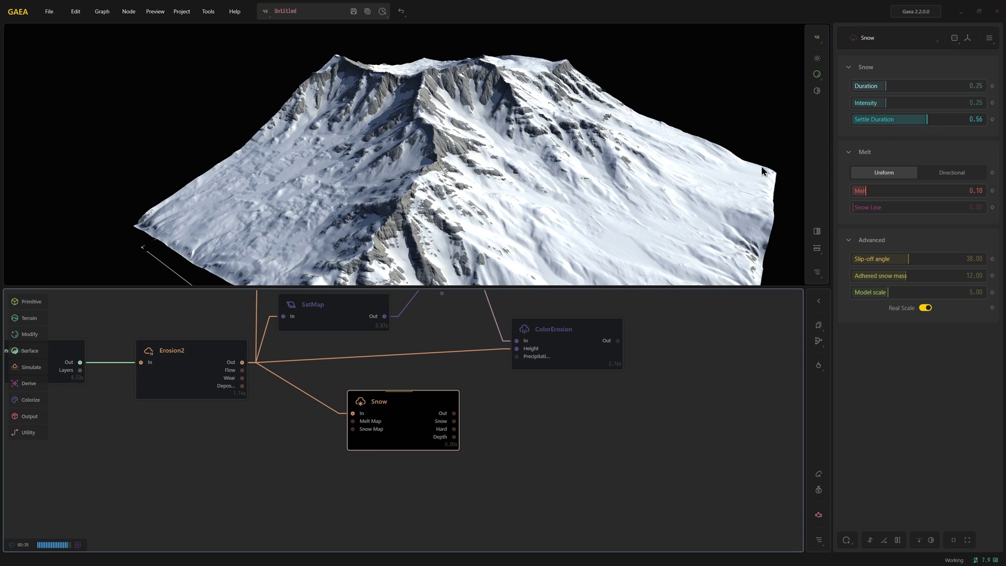
pyautogui.moveTo(398, 219); pyautogui.dragTo(390, 209)
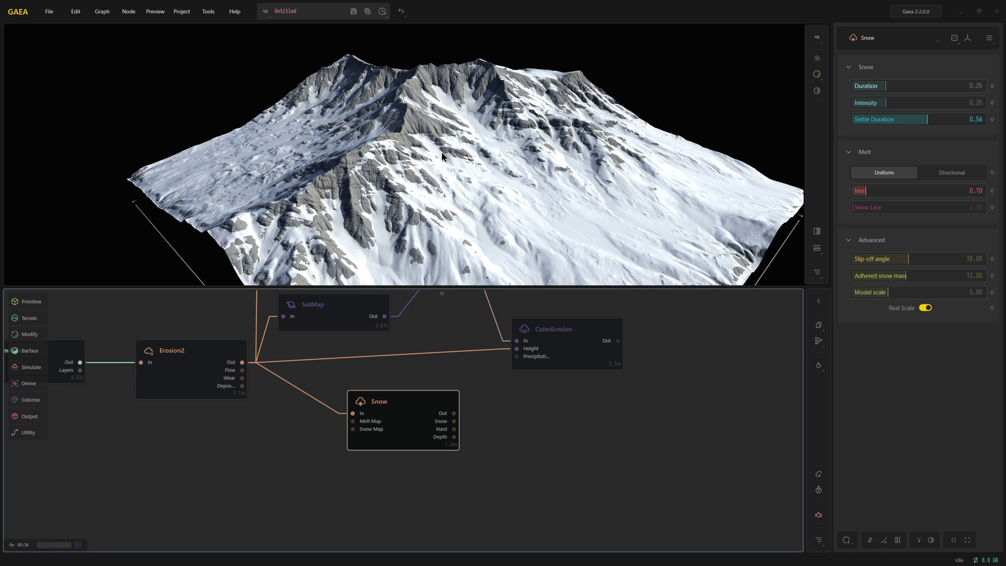
pyautogui.moveTo(441, 152); pyautogui.dragTo(359, 194)
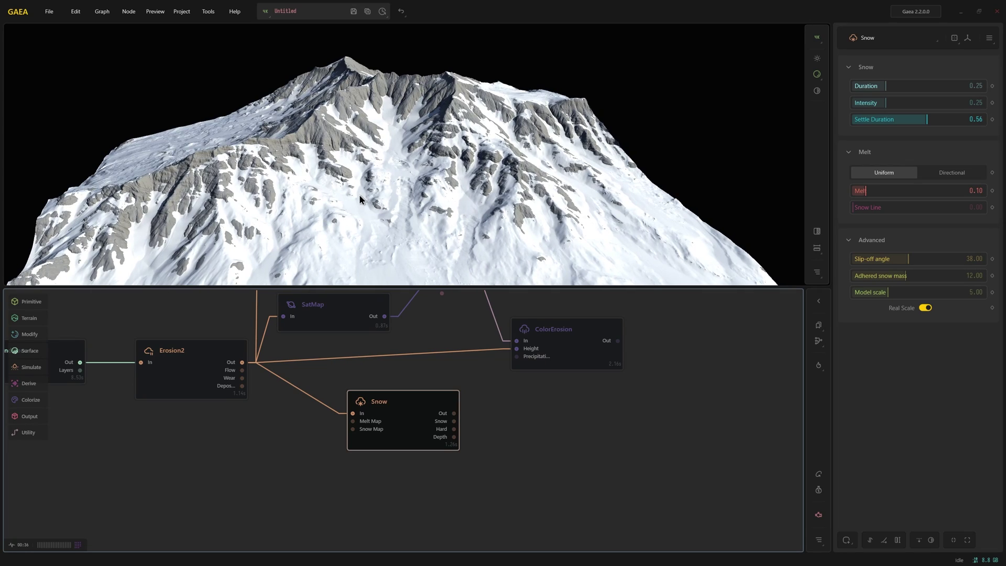
# Set the preview back to 1K and give the base Mountain seed 28546.
pyautogui.click(265, 11)
pyautogui.click(283, 51)
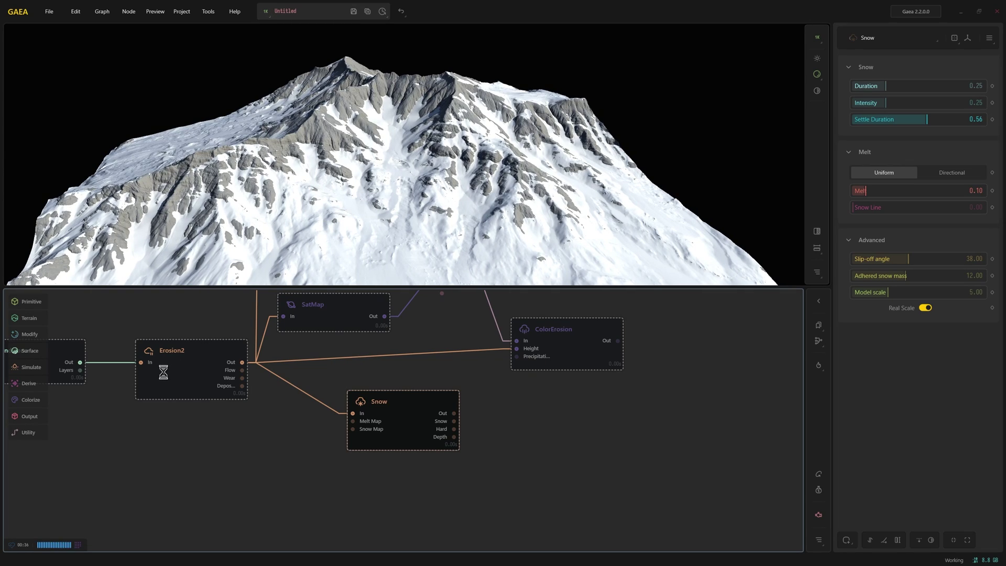
pyautogui.moveTo(81, 422)
pyautogui.mouseDown(button='middle')
pyautogui.moveTo(570, 445)
pyautogui.moveTo(250, 446)
pyautogui.moveTo(465, 433)
pyautogui.mouseUp(button='middle')
pyautogui.click(333, 400)
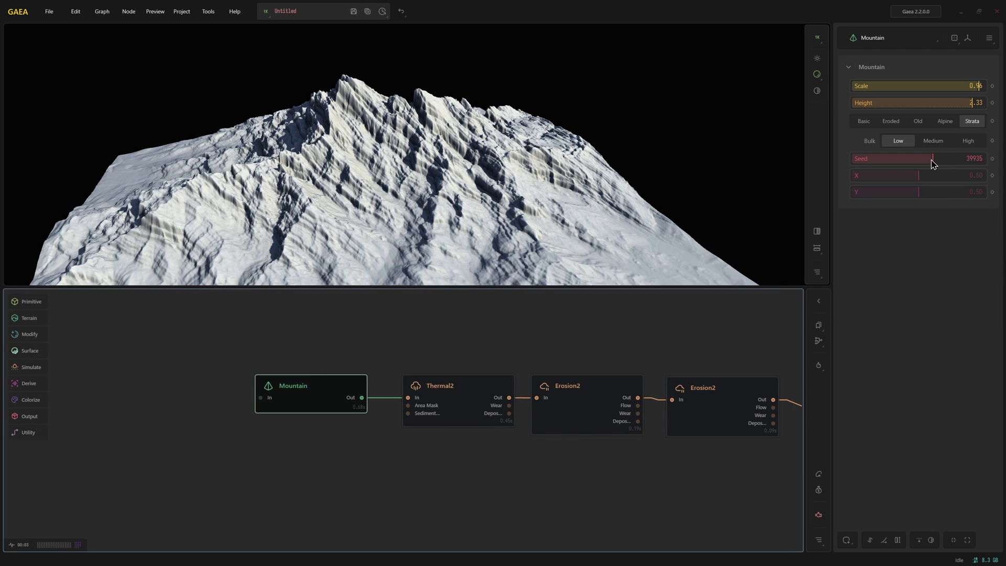
pyautogui.click(912, 159)
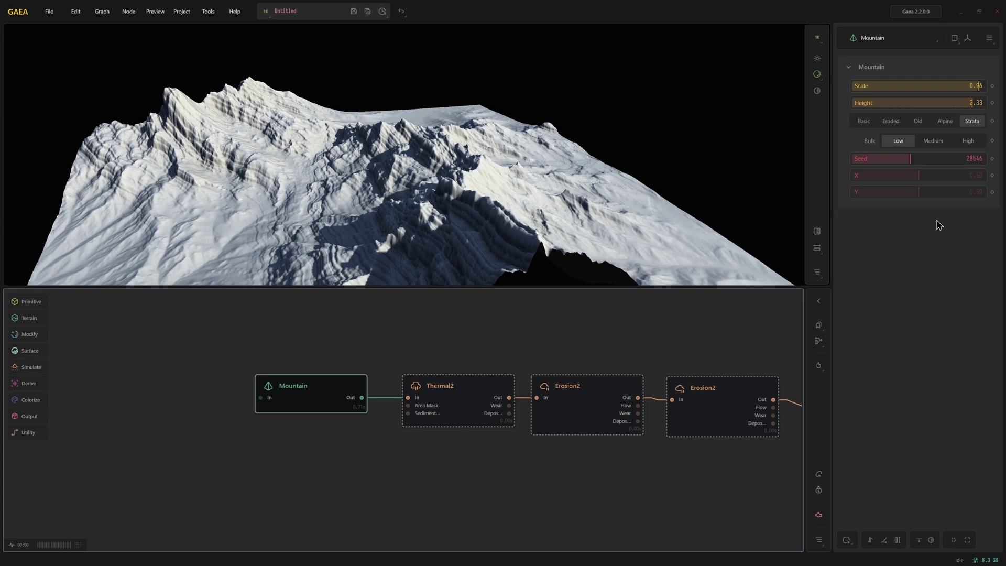
pyautogui.scroll(-3, 391, 213)
pyautogui.moveTo(339, 236)
pyautogui.mouseDown()
pyautogui.moveTo(384, 241)
pyautogui.moveTo(449, 207)
pyautogui.mouseUp()
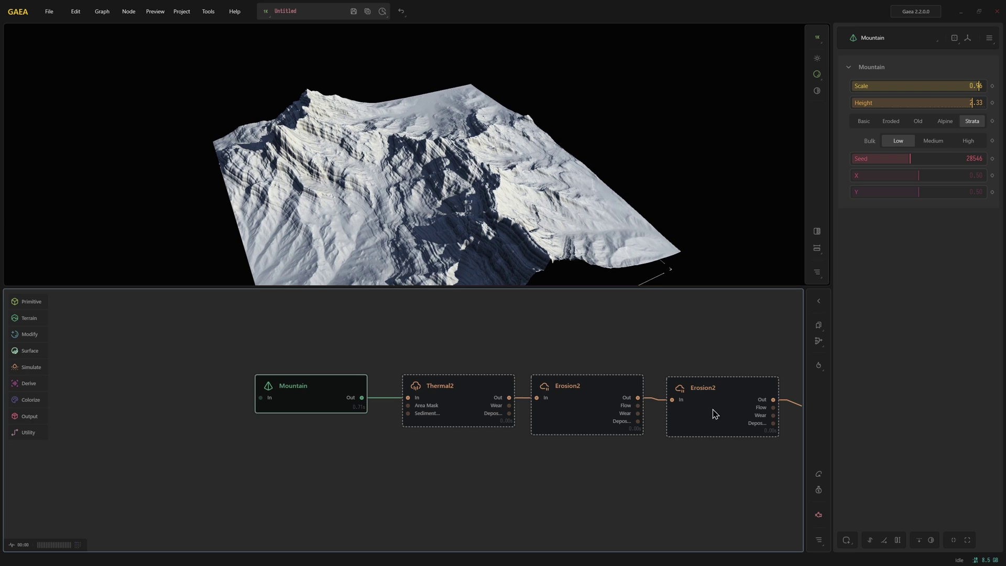
pyautogui.scroll(-2, 716, 415)
pyautogui.scroll(-4, 615, 410)
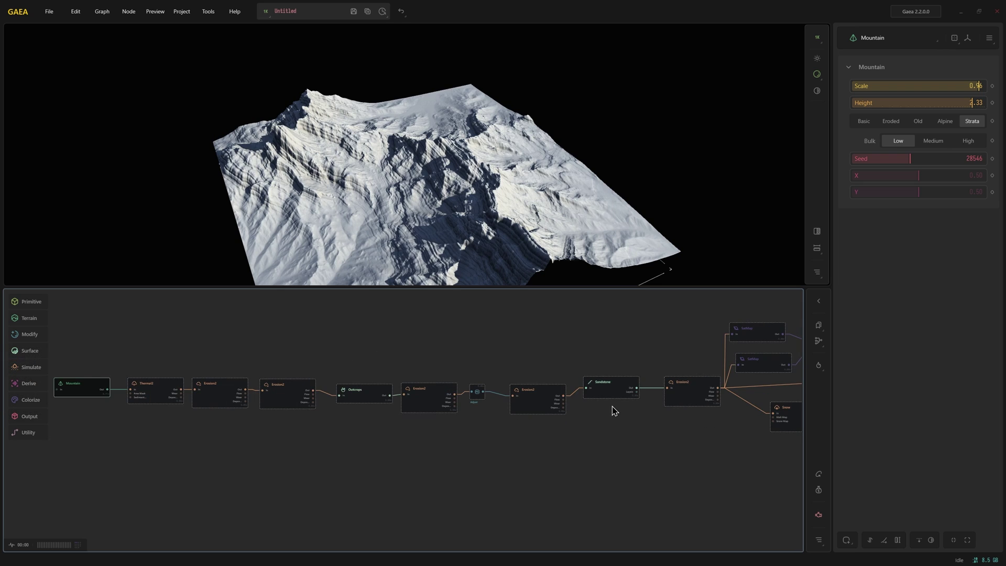
# Check the textured ColorErosion result for the new seed.
pyautogui.moveTo(615, 410); pyautogui.dragTo(377, 385)
pyautogui.click(551, 387)
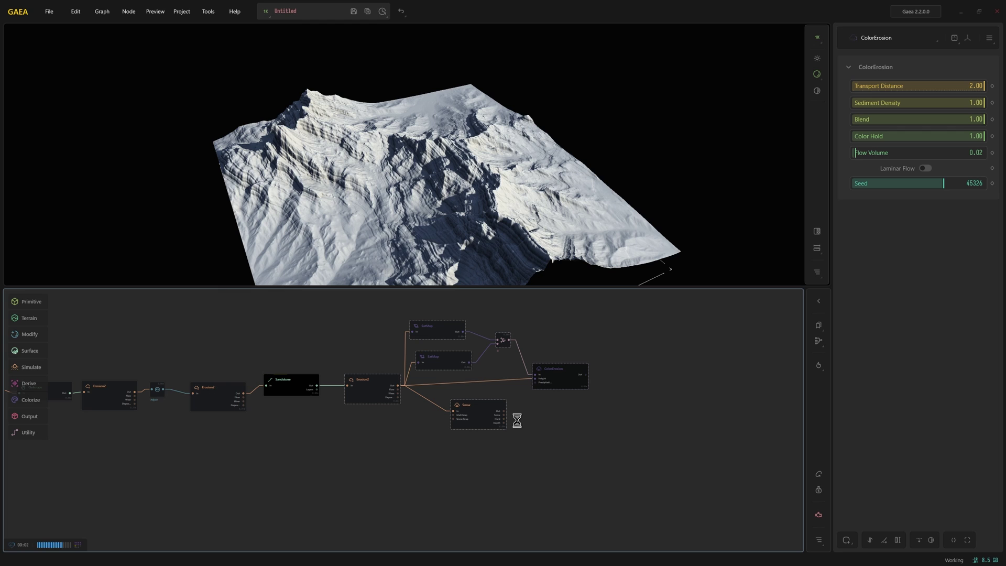
pyautogui.moveTo(352, 140); pyautogui.dragTo(329, 116)
pyautogui.moveTo(451, 145)
pyautogui.mouseDown()
pyautogui.moveTo(433, 145)
pyautogui.moveTo(438, 165)
pyautogui.mouseUp()
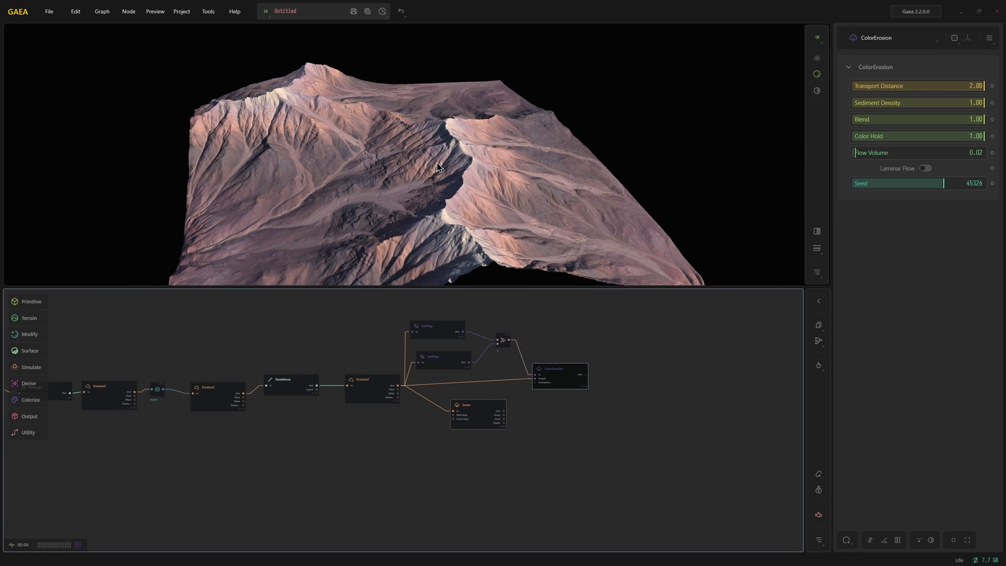
# Try Mountain seed 23637, then settle on seed 43076.
pyautogui.moveTo(252, 419); pyautogui.dragTo(508, 422)
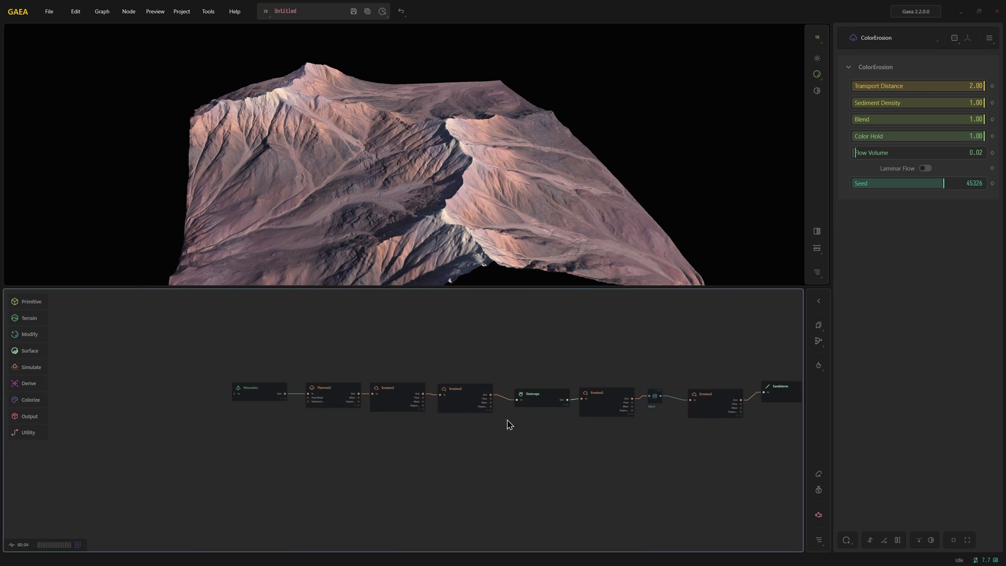
pyautogui.click(259, 396)
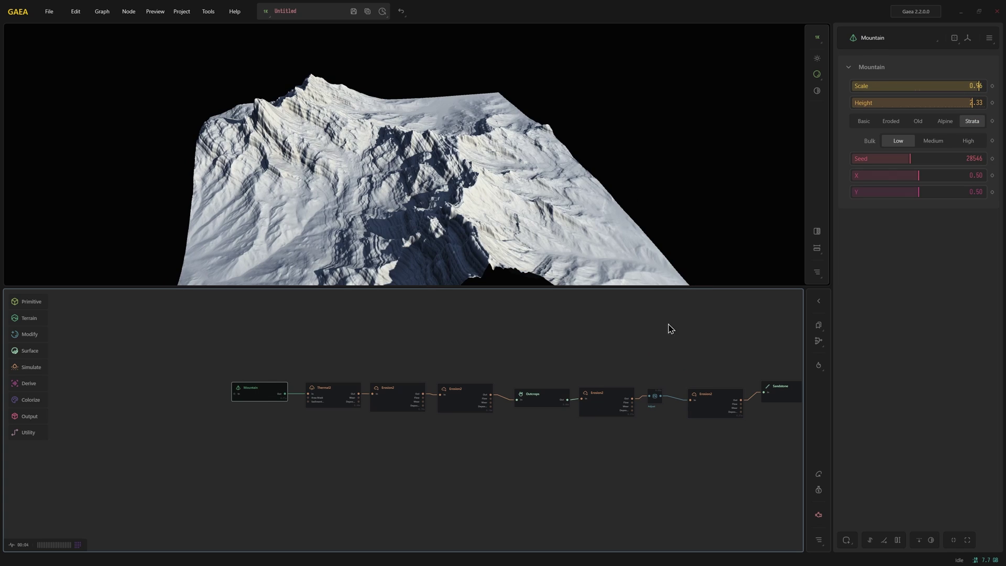
pyautogui.click(901, 158)
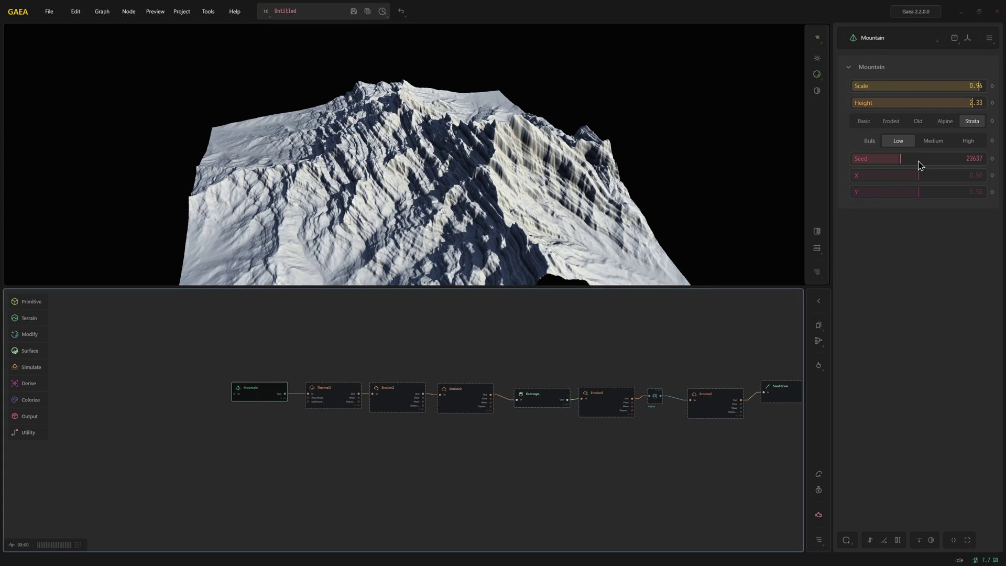
pyautogui.moveTo(922, 159); pyautogui.dragTo(939, 159)
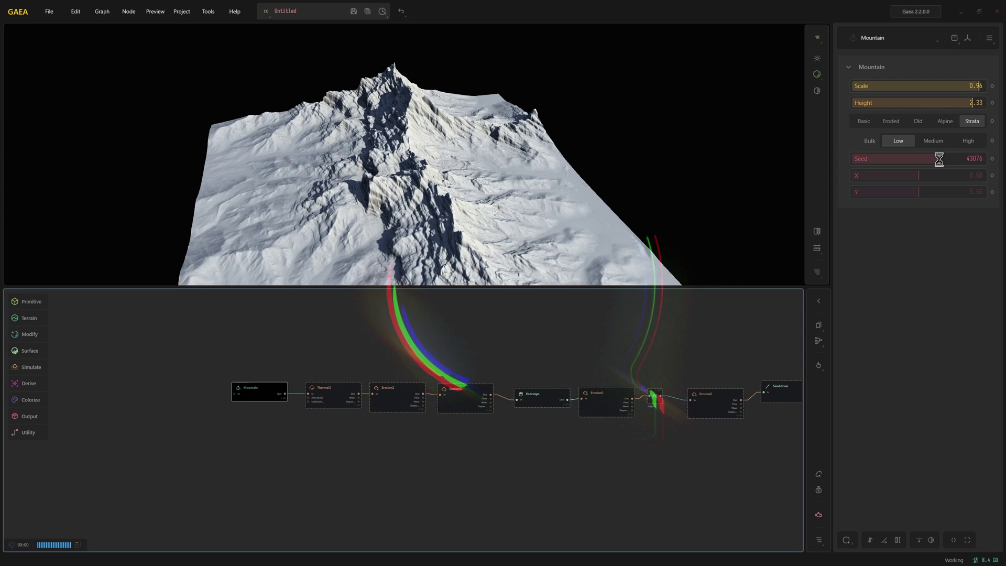